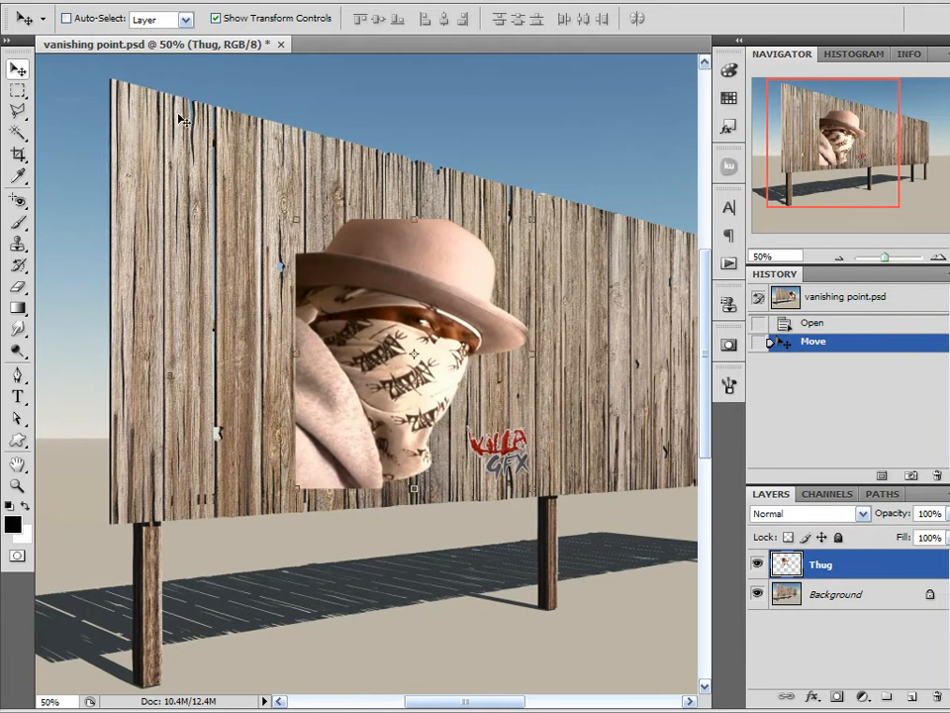
Reposition the Thug layer's masked-face artwork on the near half of the wooden billboard
drag(853, 148, 878, 143)
click(839, 260)
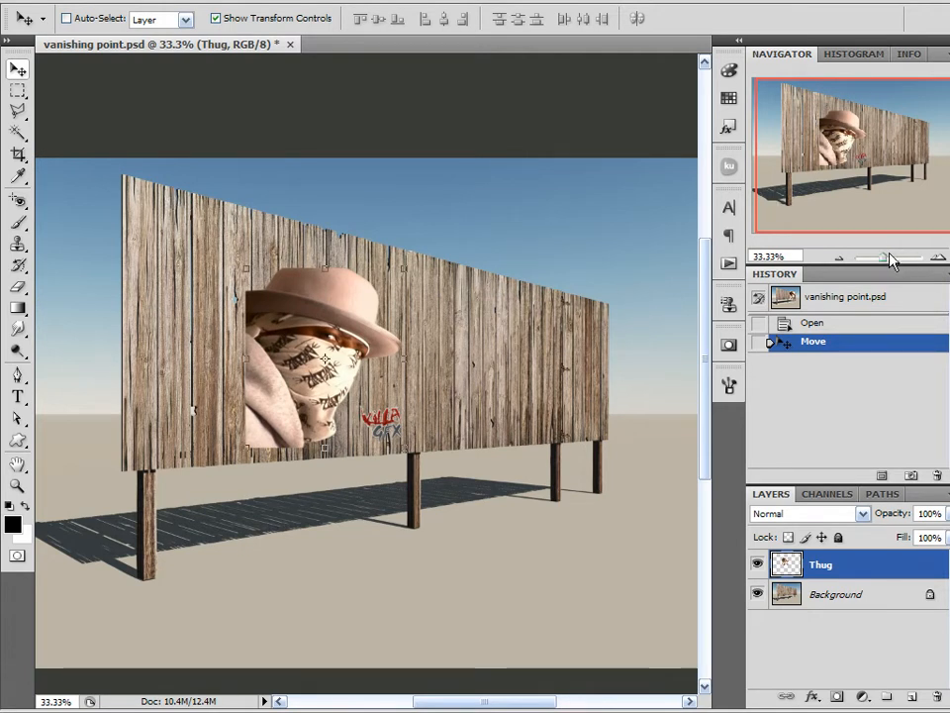
drag(339, 332, 281, 341)
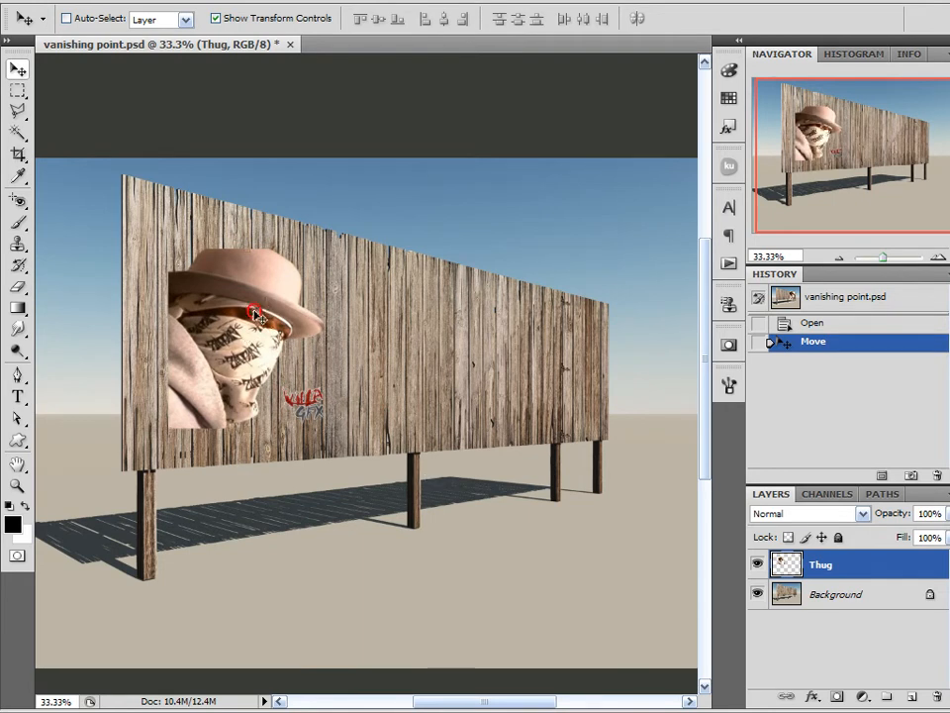
drag(178, 232, 236, 231)
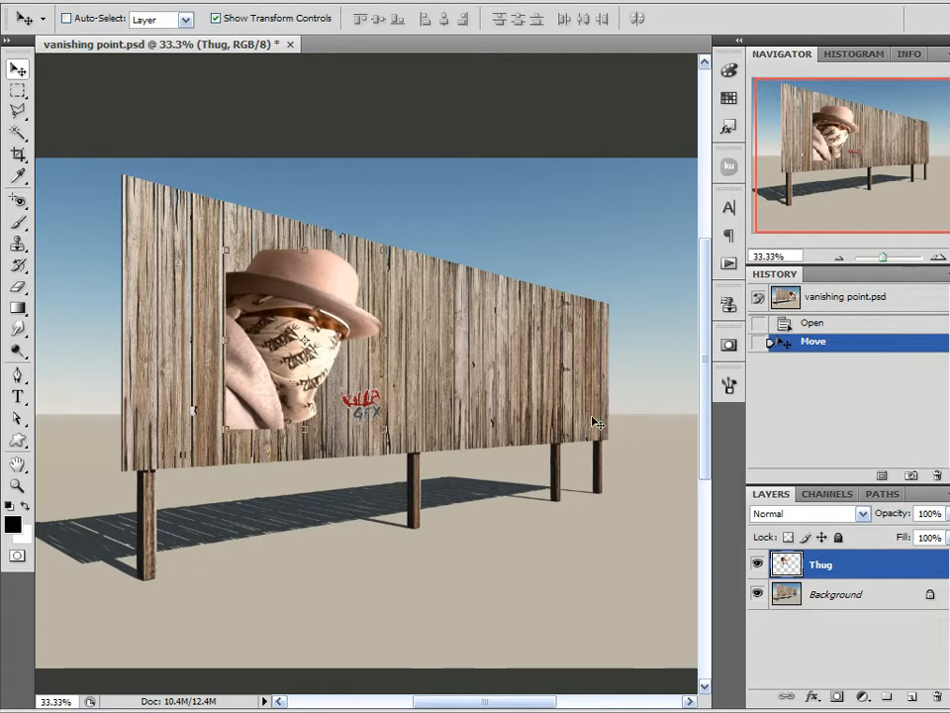
drag(303, 333, 297, 346)
drag(888, 260, 895, 257)
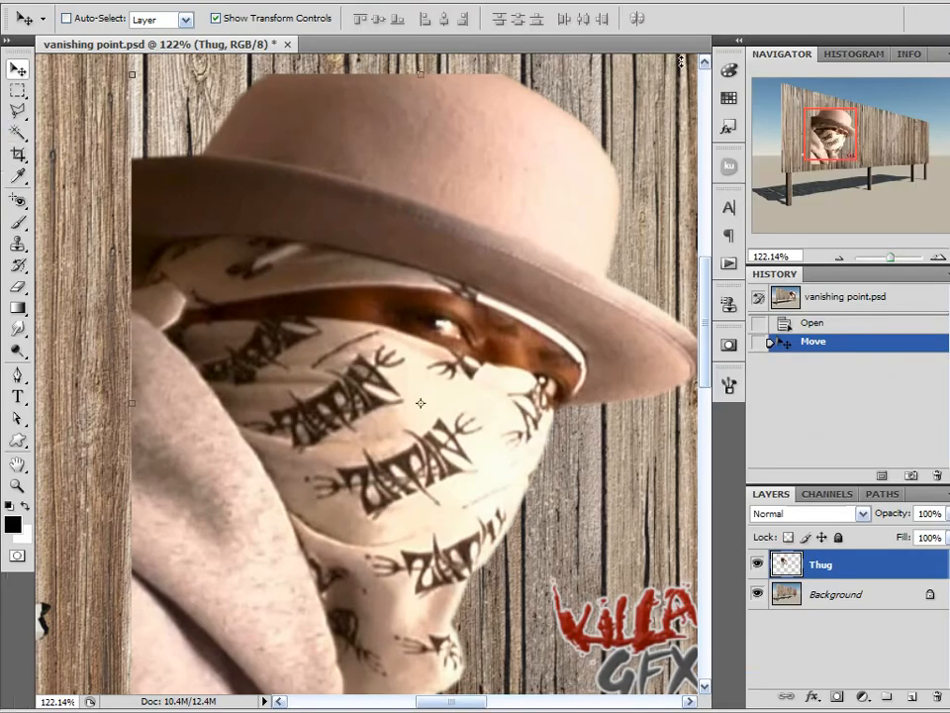
key(ctrl+t)
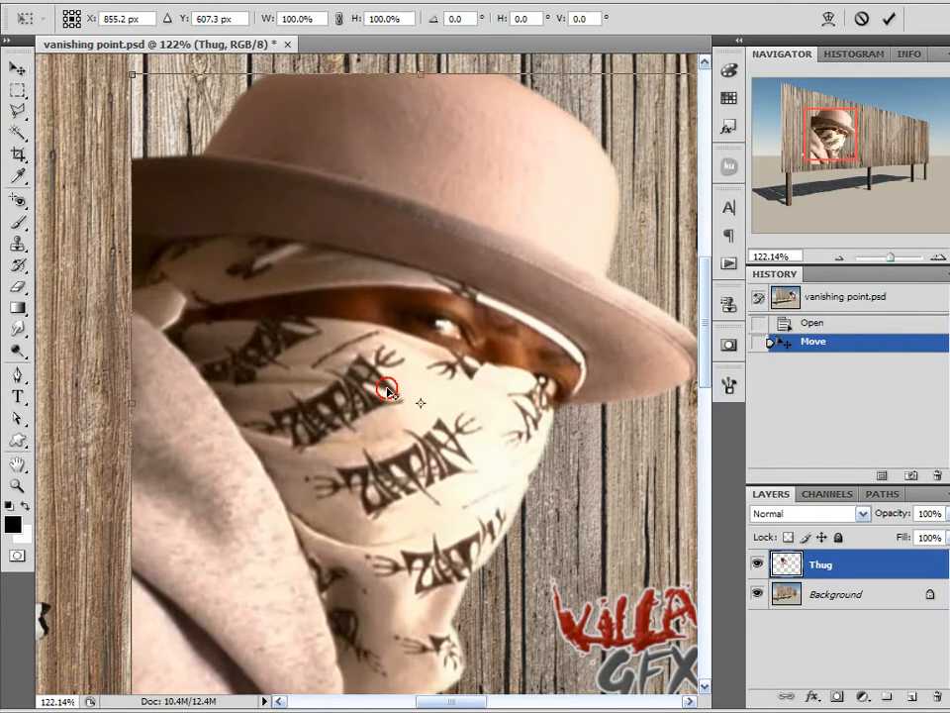
click(861, 19)
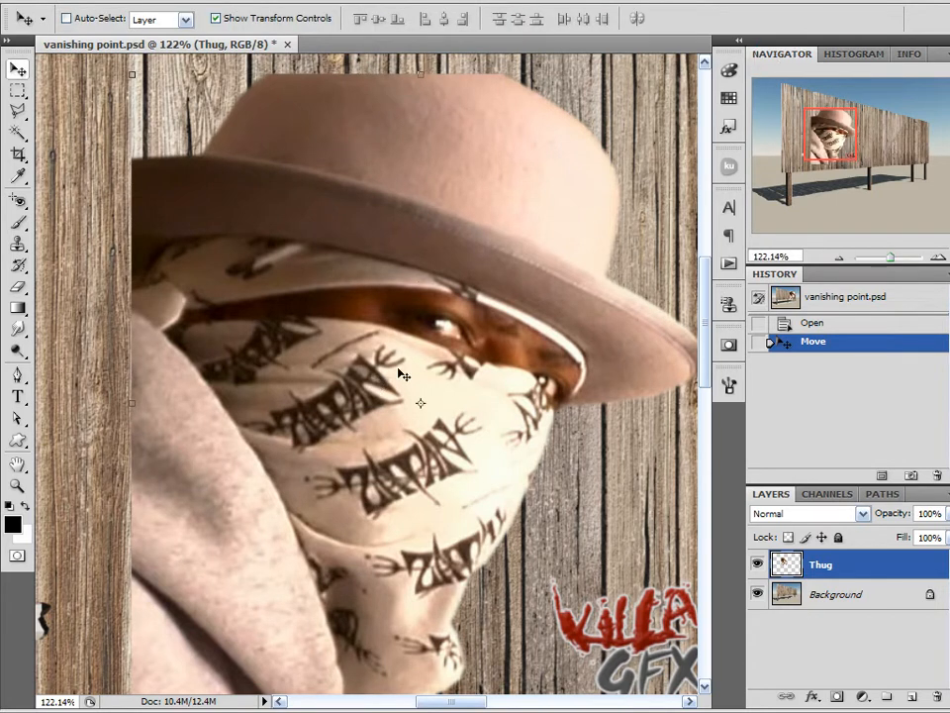
click(838, 256)
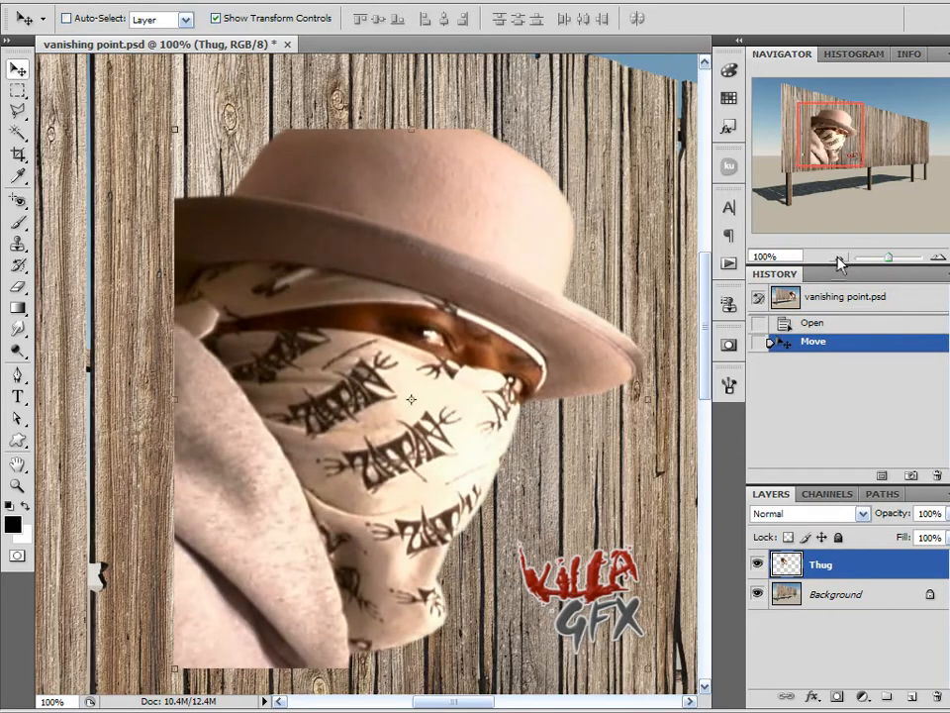
click(839, 256)
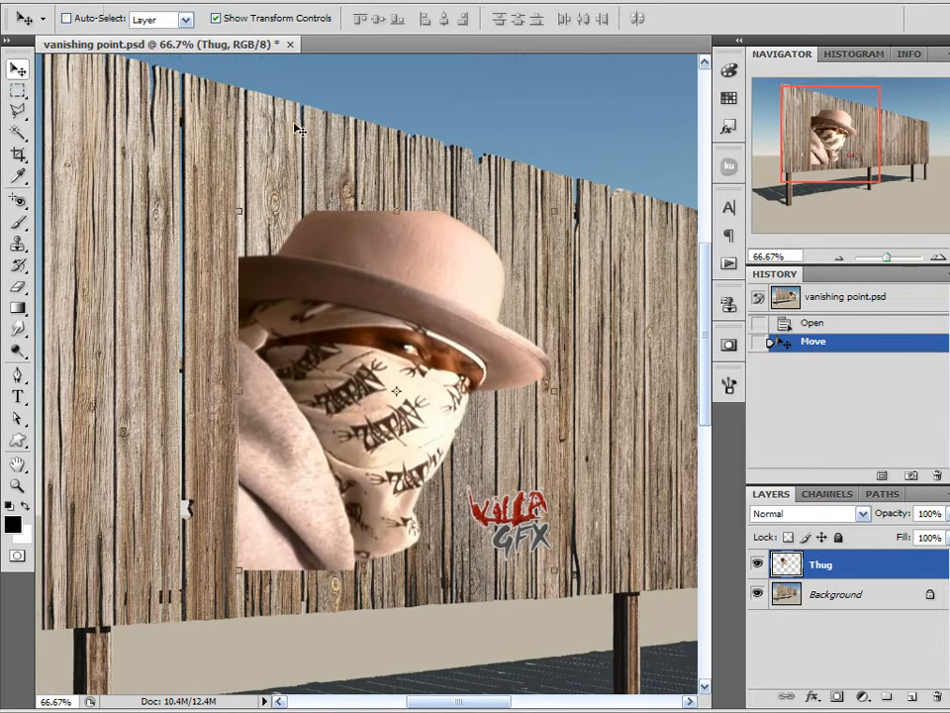
Duplicate the Thug layer and apply a Threshold adjustment to the copy
drag(913, 696, 913, 696)
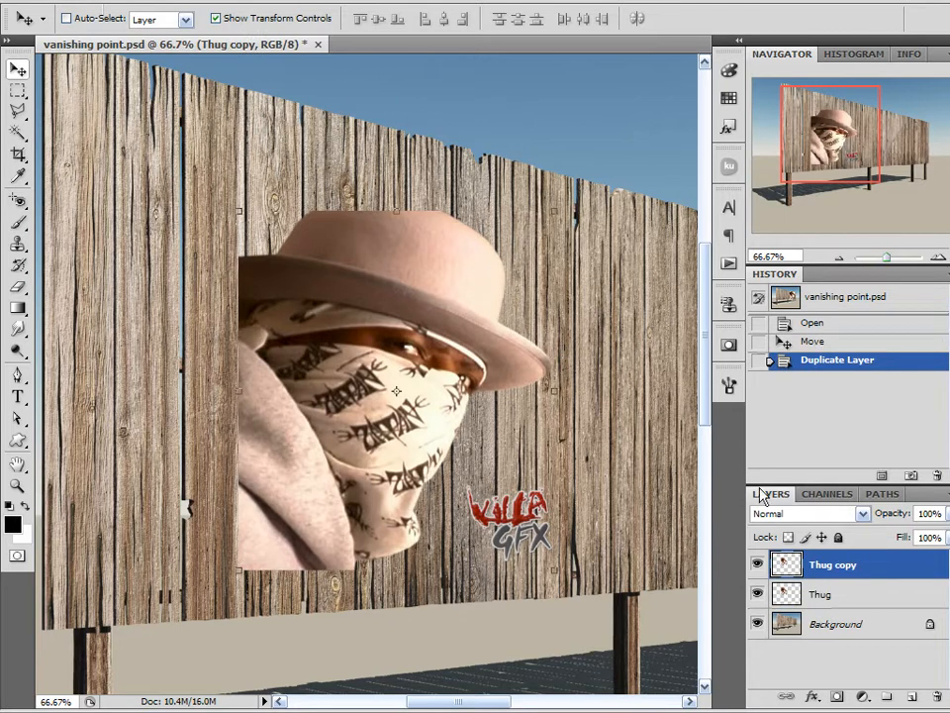
click(124, 1)
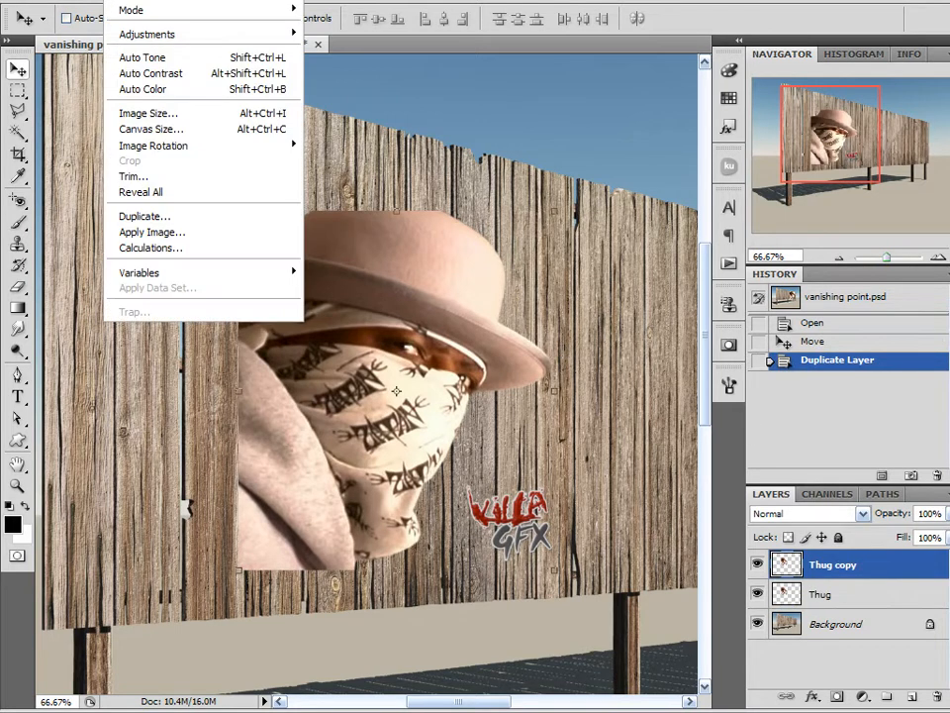
mouse_move(145, 42)
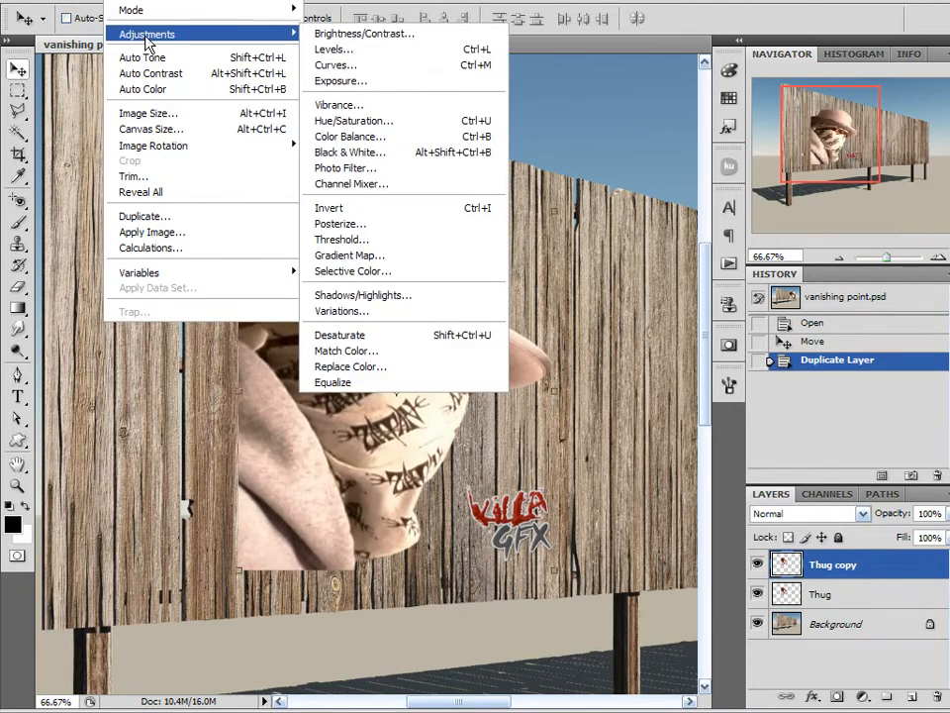
click(401, 242)
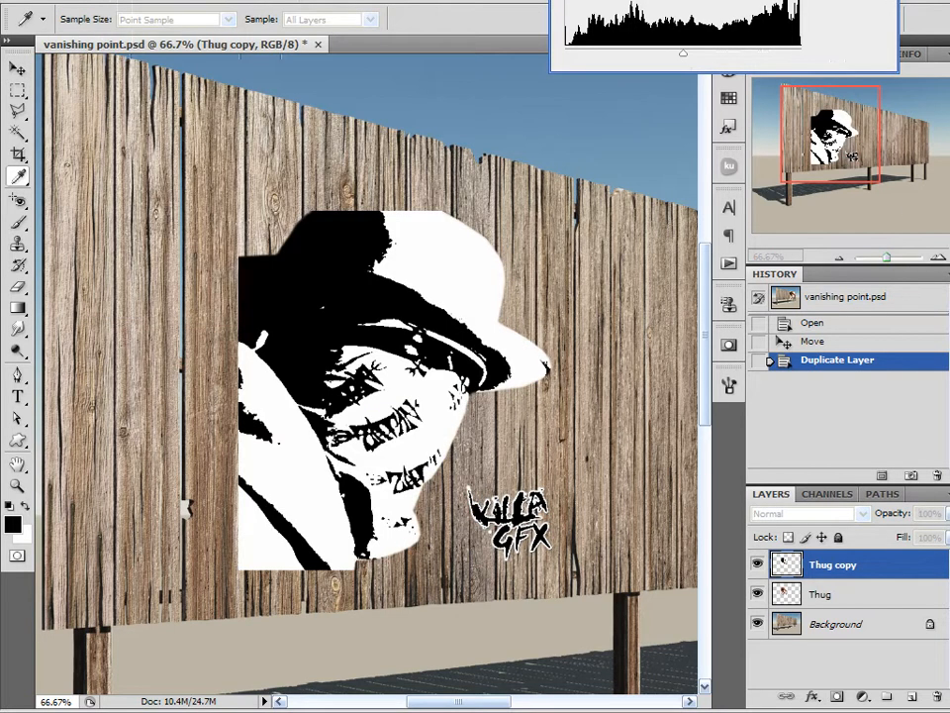
key(Return)
Compare several blend modes on the Thug copy layer and set it to Darken
click(804, 516)
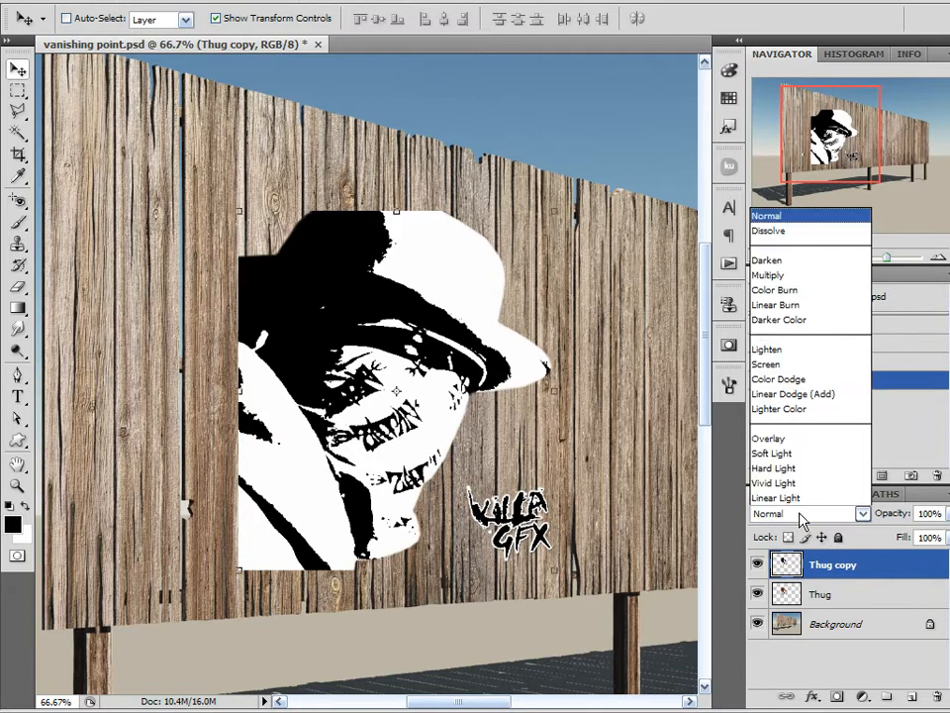
click(804, 109)
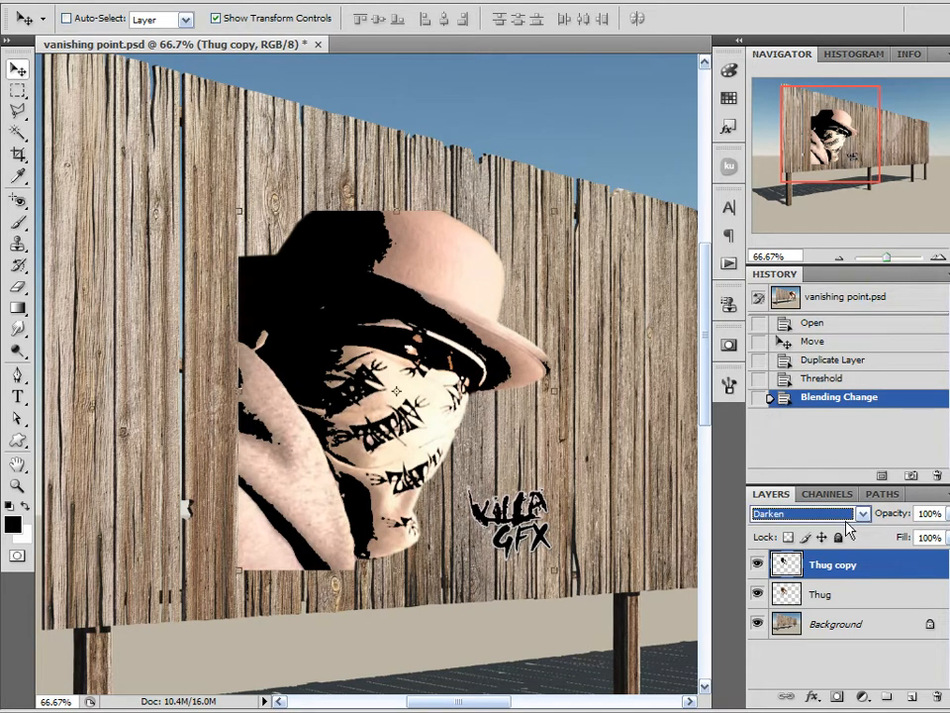
scroll(831, 510, down, 2)
scroll(829, 509, down, 3)
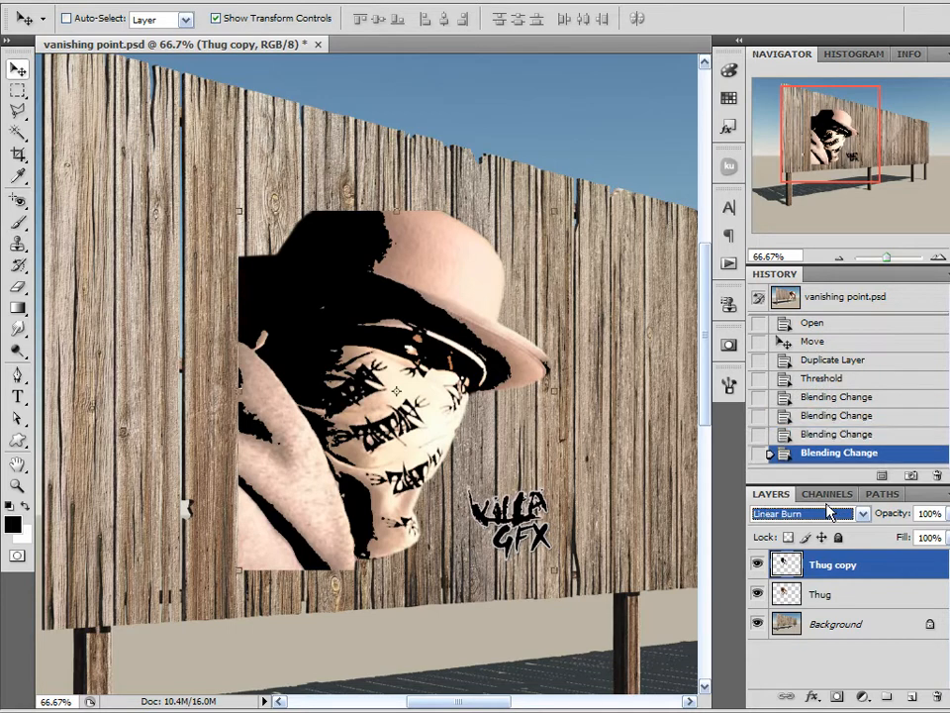
scroll(830, 517, down, 4)
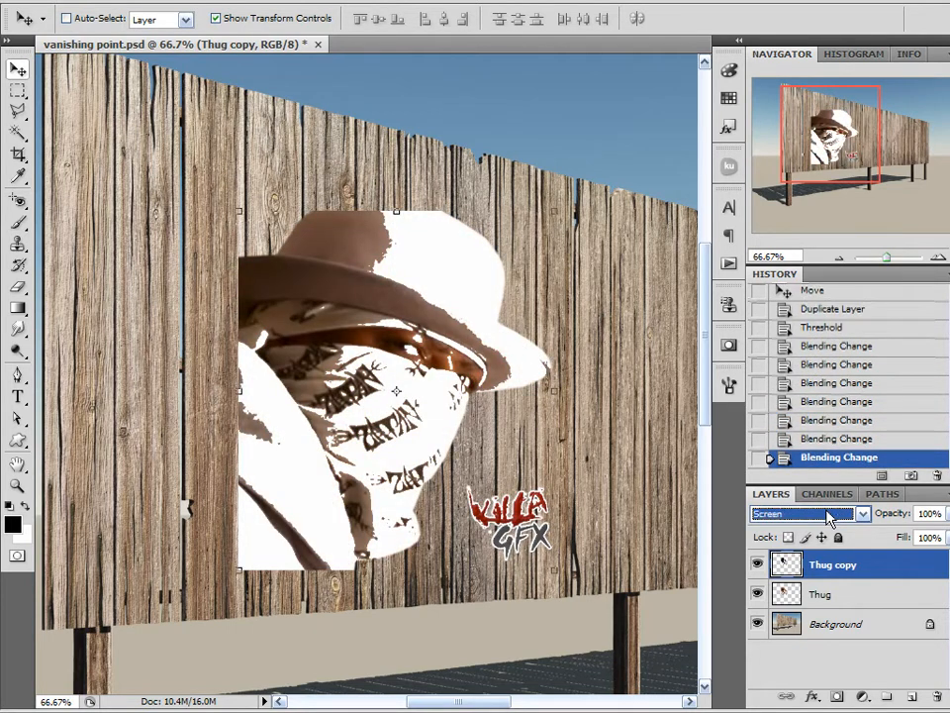
click(829, 515)
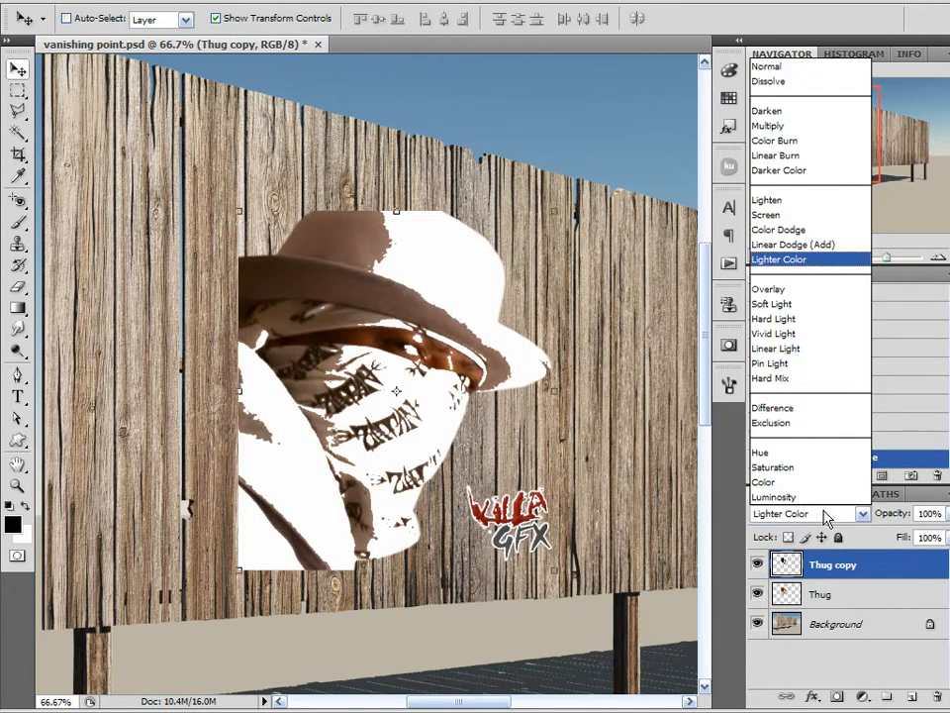
click(782, 104)
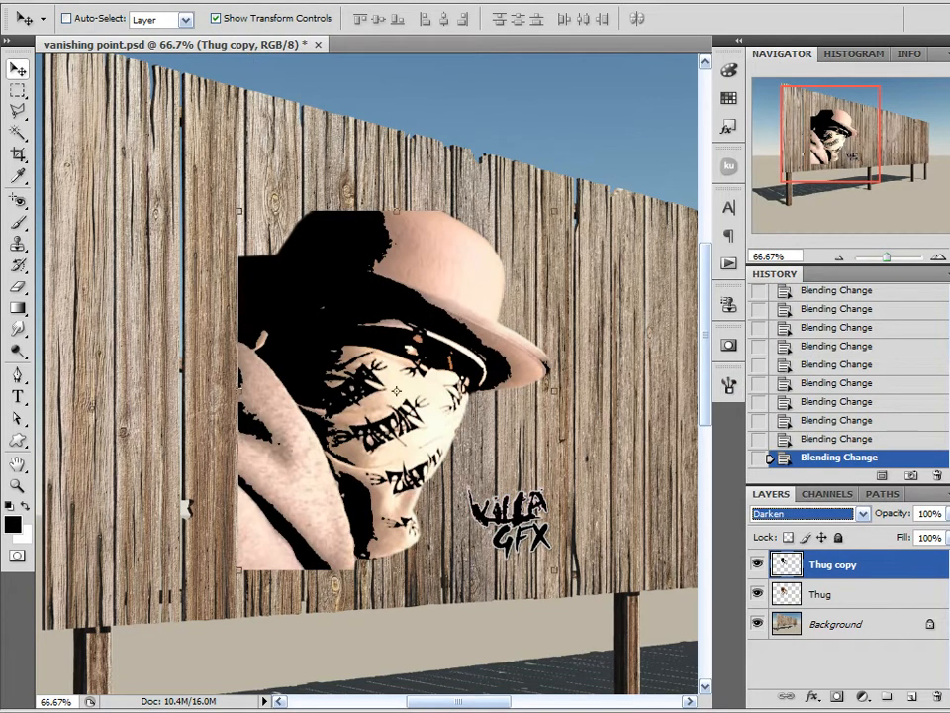
Lock the transparent pixels of the Thug copy layer and apply a Gaussian Blur to it
click(257, 1)
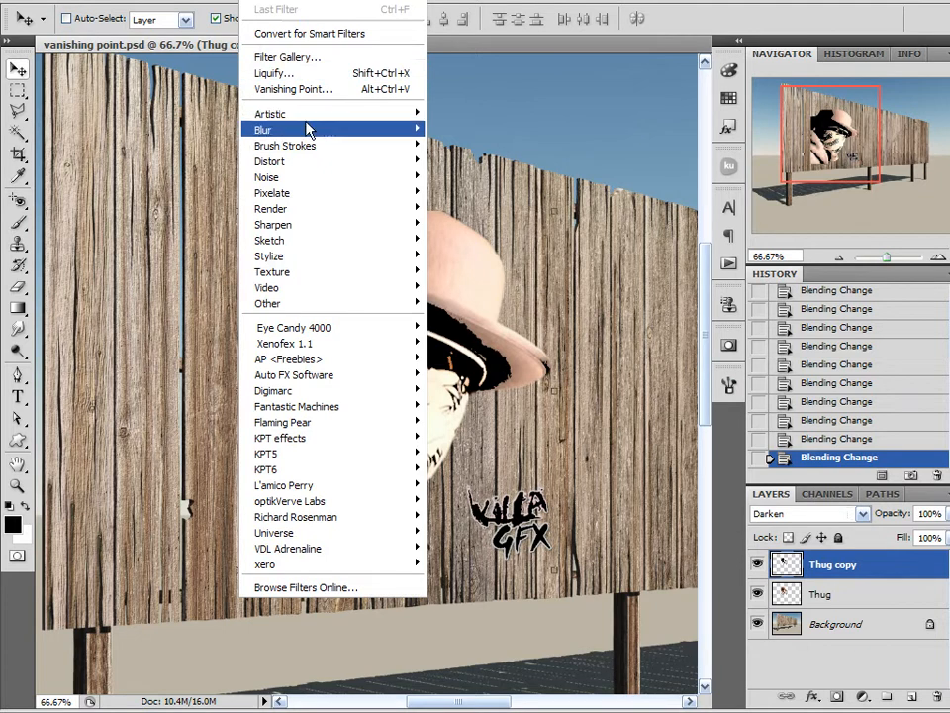
mouse_move(419, 132)
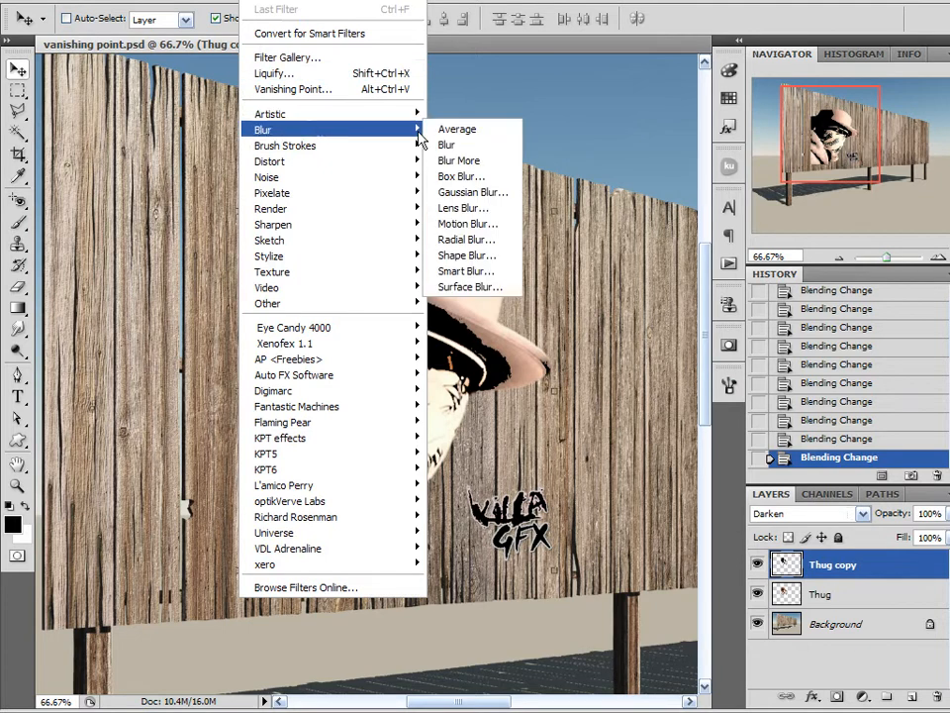
click(789, 536)
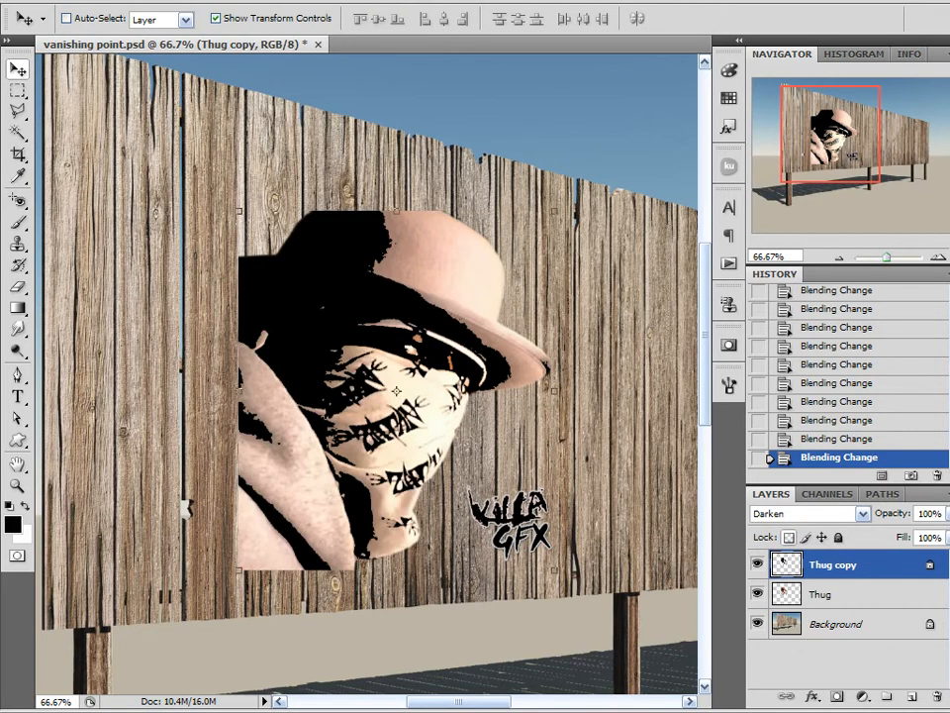
click(258, 1)
mouse_move(360, 134)
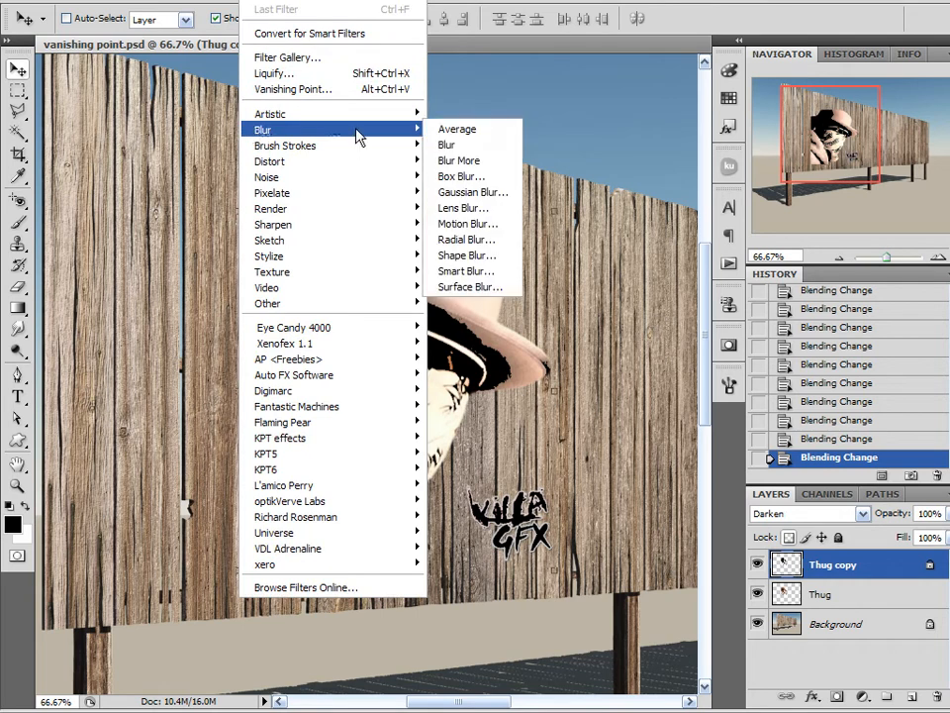
click(473, 191)
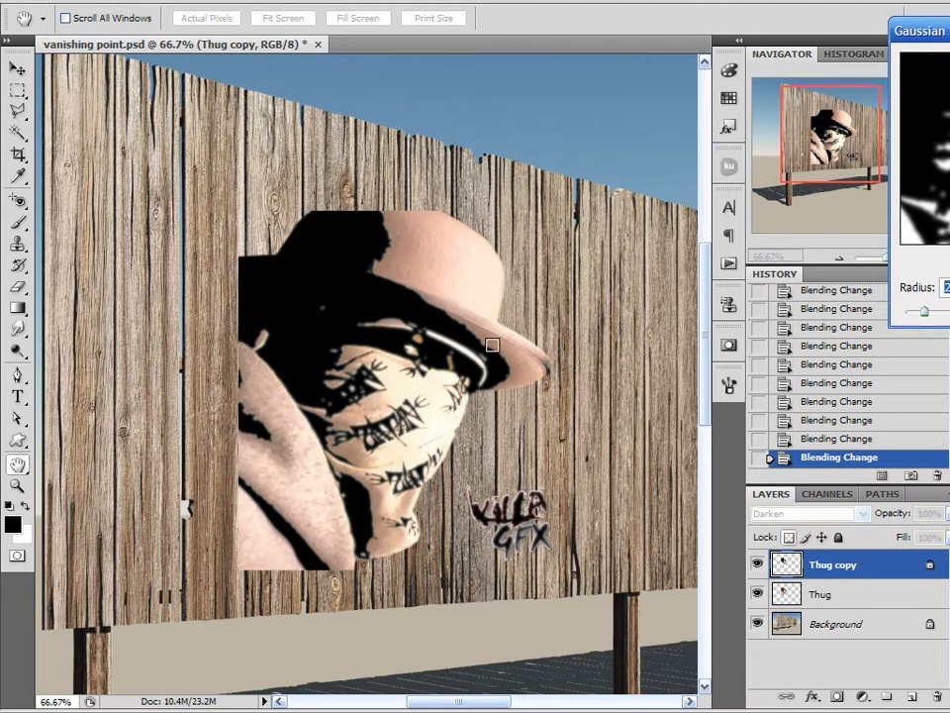
key(Return)
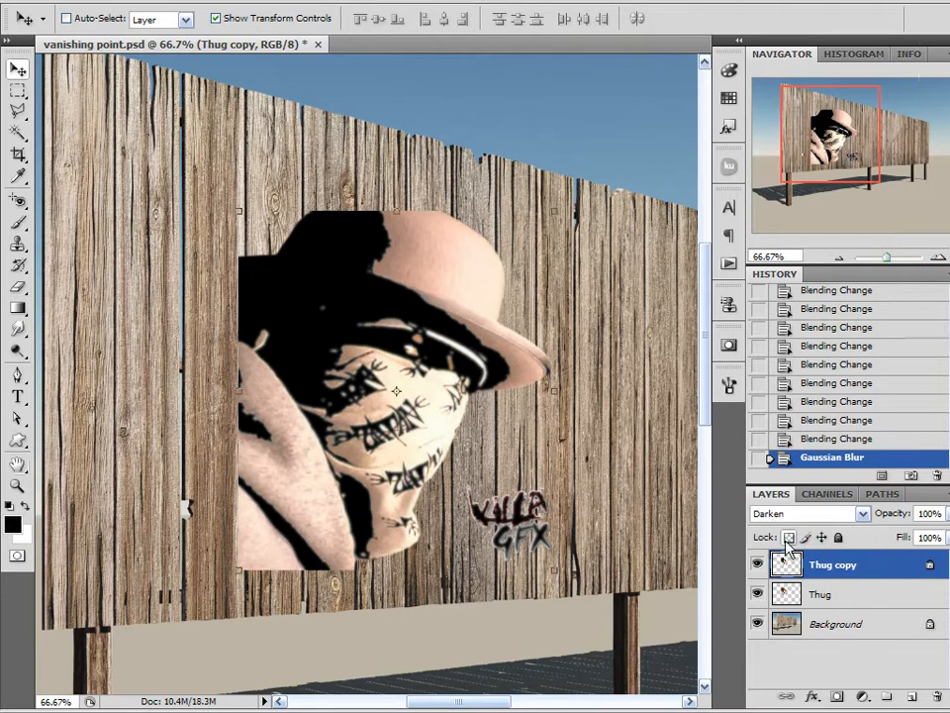
Merge the Thug copy and Thug layers and shift the merged artwork up and to the left on the billboard
ctrl+click(841, 604)
right_click(844, 604)
click(863, 562)
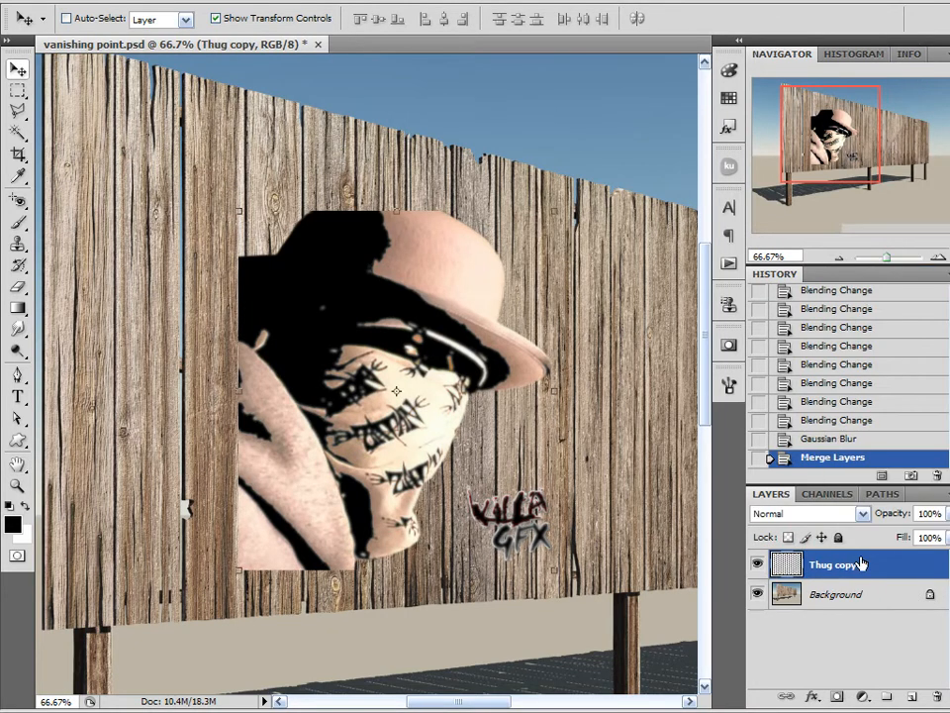
drag(402, 410, 359, 398)
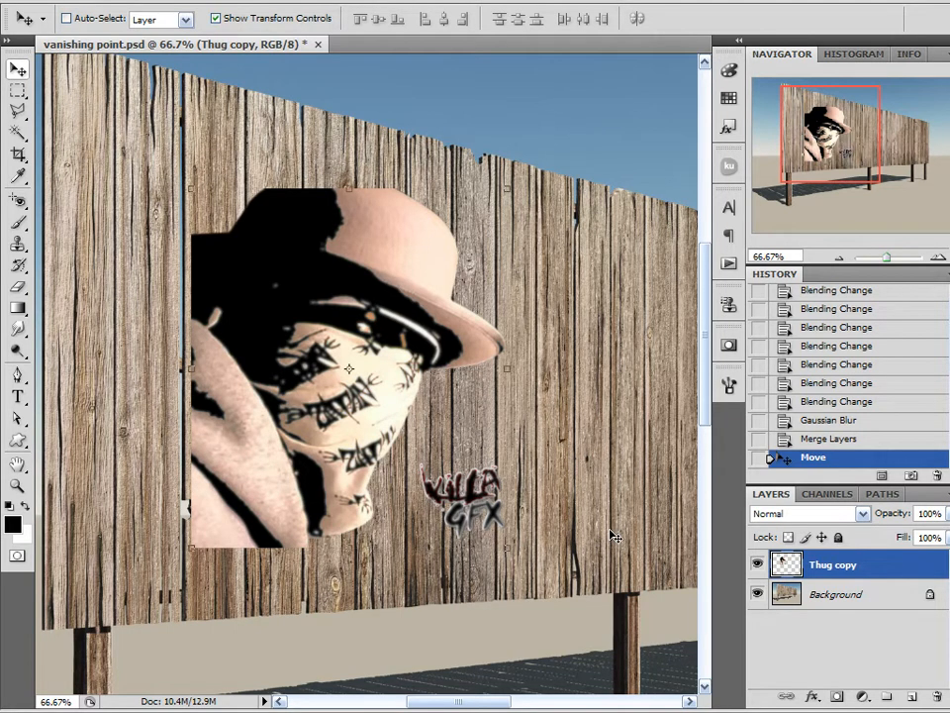
Apply a Perspective transform to the merged artwork, shortening its right side to follow the billboard's receding edges
key(ctrl+t)
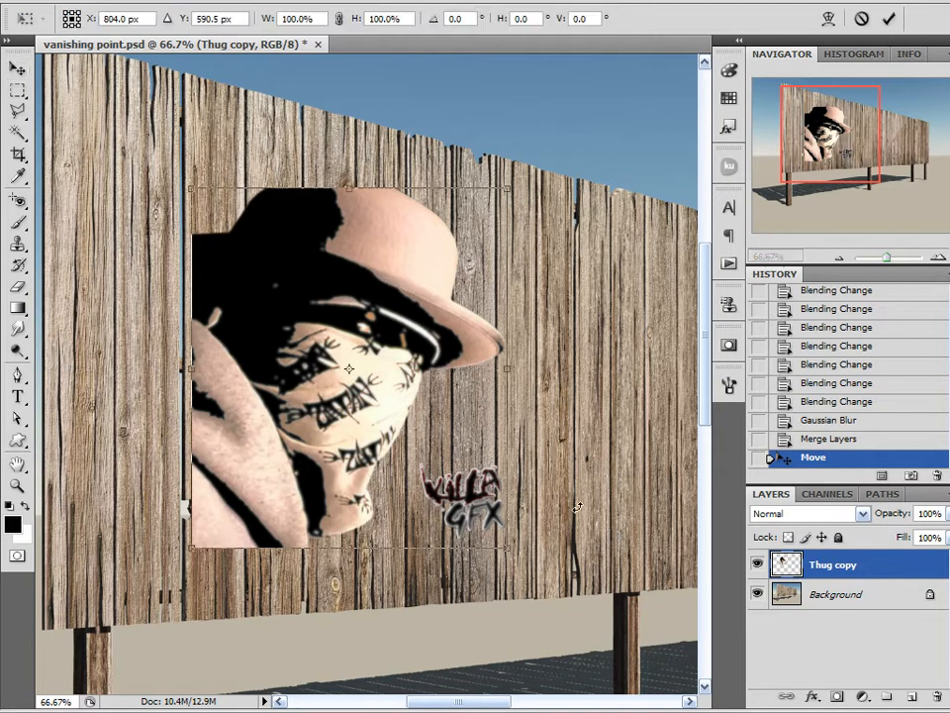
right_click(394, 339)
click(433, 436)
drag(514, 194, 474, 268)
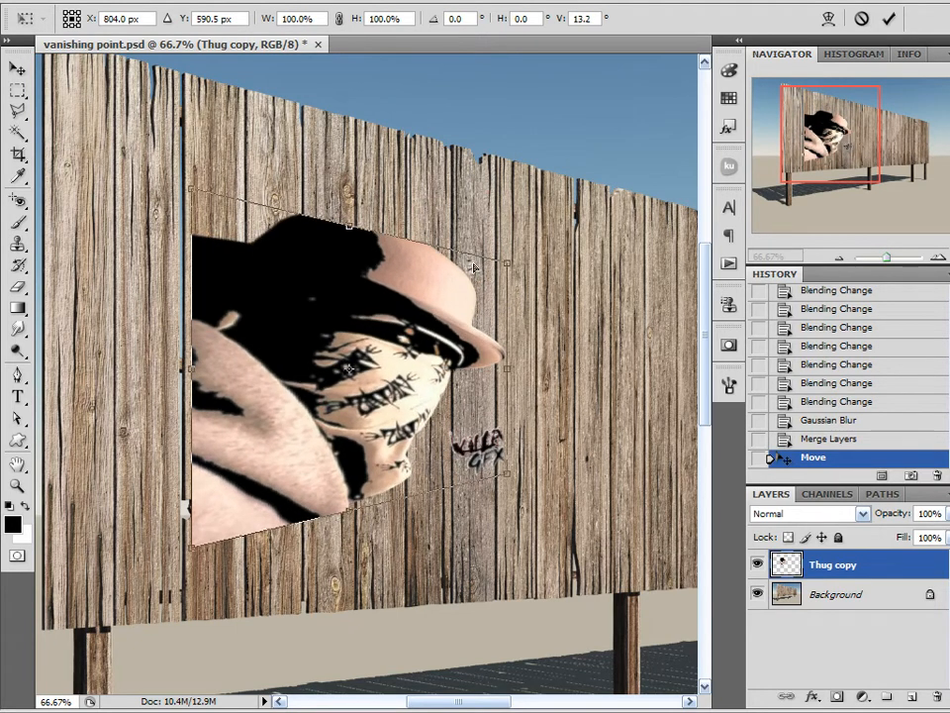
click(888, 19)
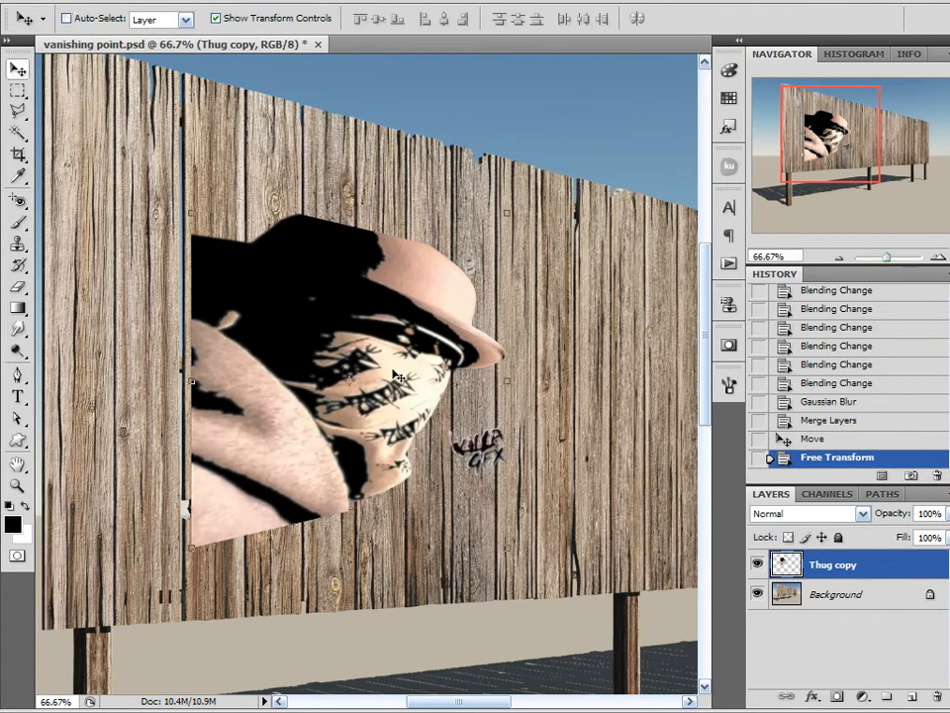
Compare the transformed artwork against the billboard's lower and upper edges, and revert to the state before the transform
scroll(394, 374, down, 2)
drag(389, 404, 354, 461)
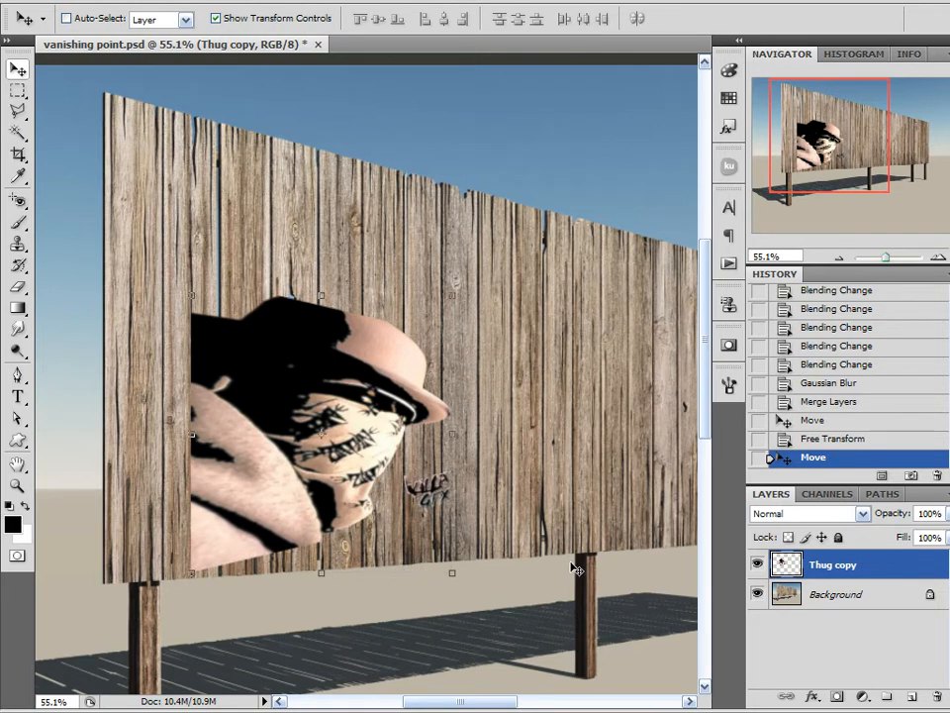
drag(283, 382, 290, 200)
drag(290, 206, 260, 251)
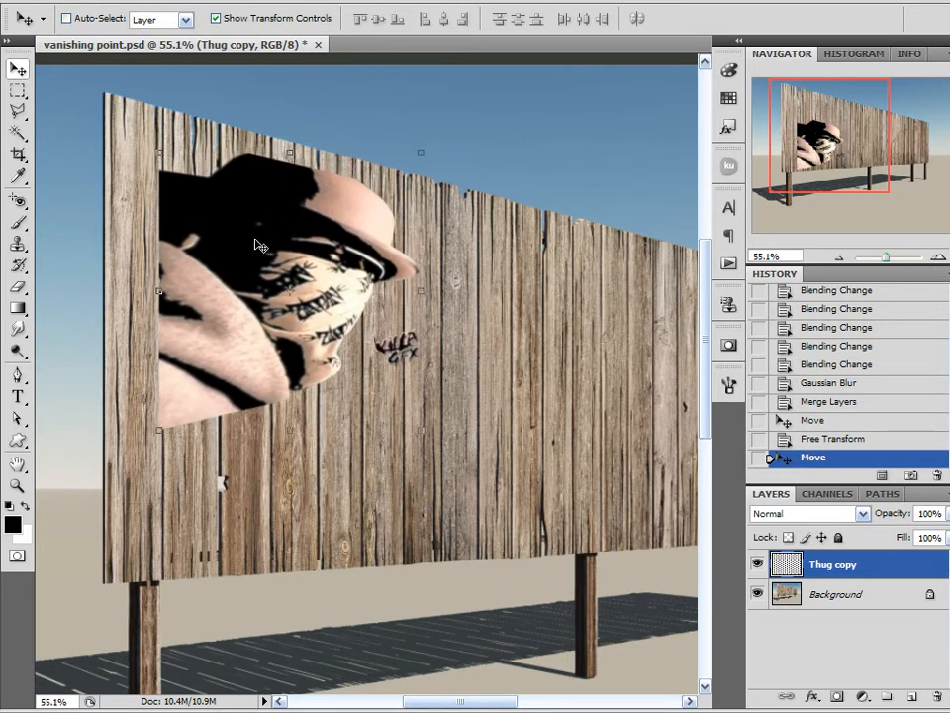
click(845, 441)
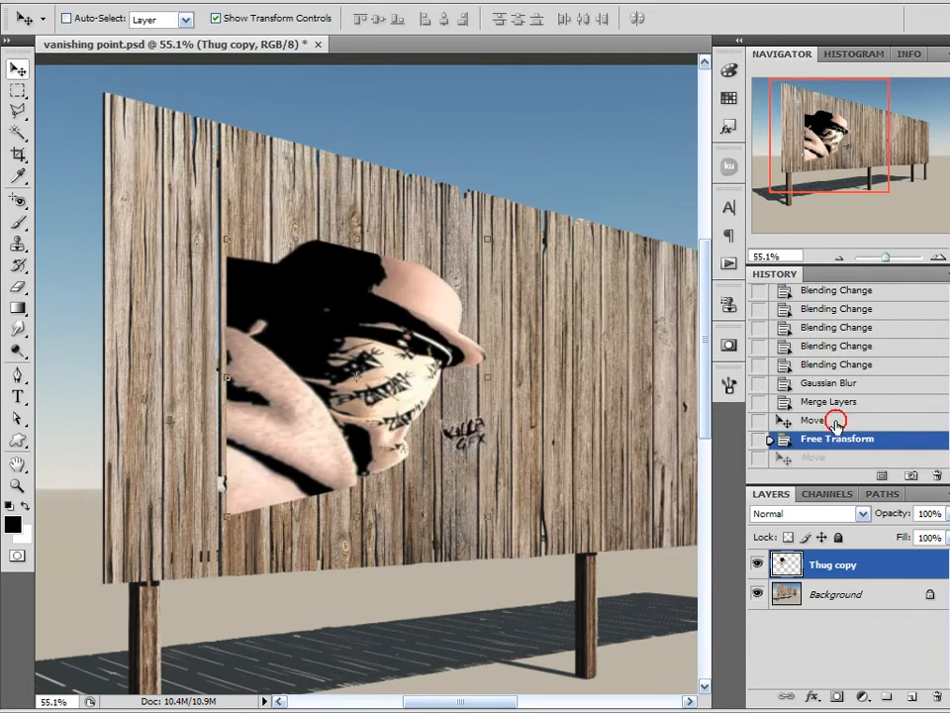
click(835, 423)
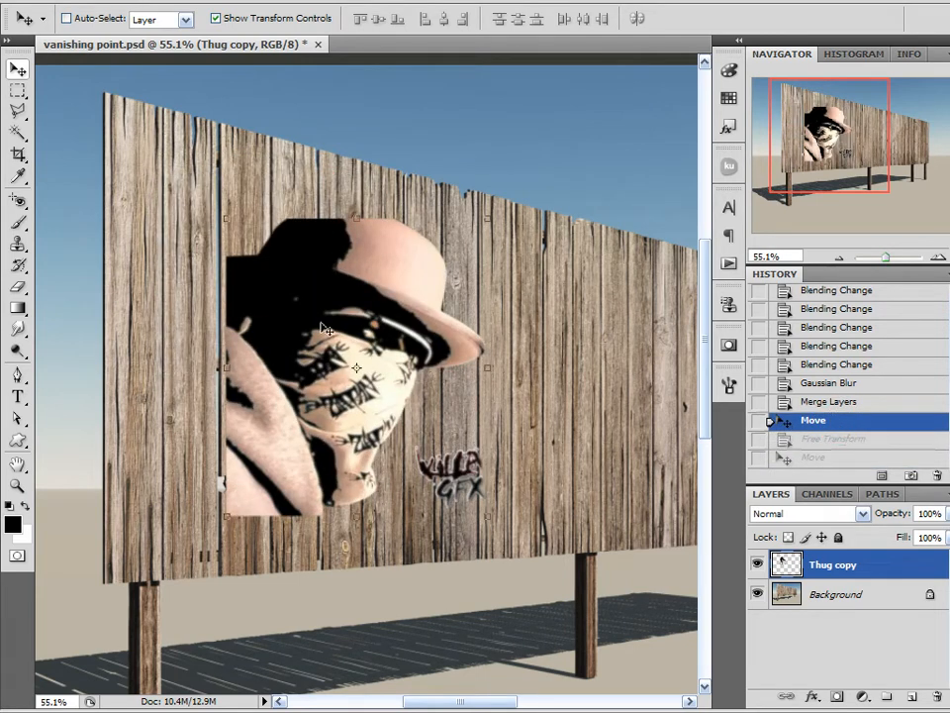
Move the masked-face artwork along the billboard to clear the planks it covered
drag(327, 330, 334, 324)
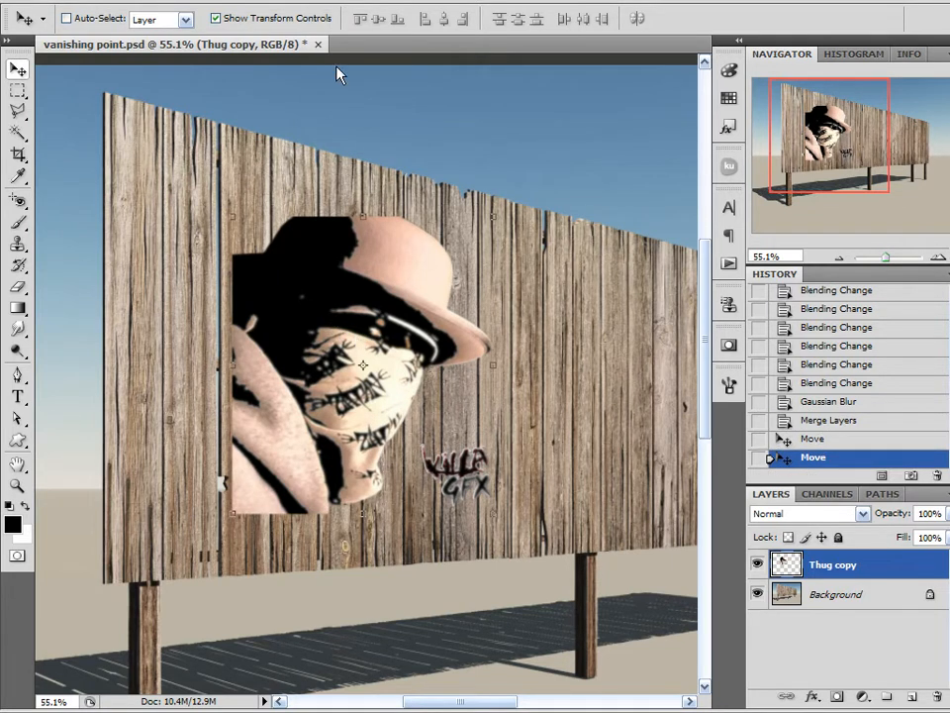
click(259, 0)
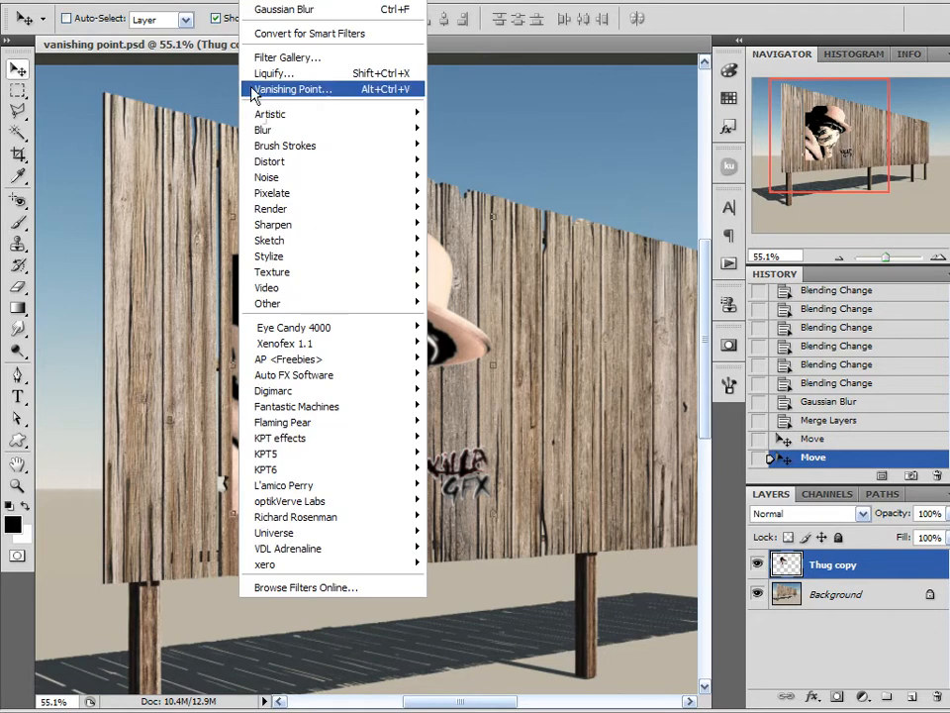
click(785, 15)
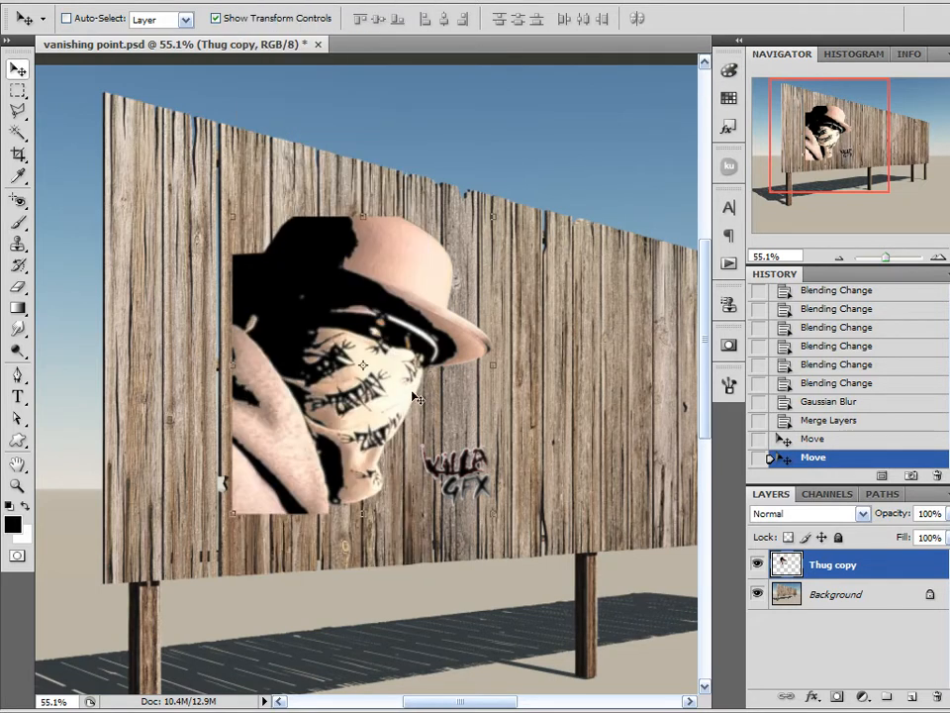
scroll(426, 398, down, 1)
key(ctrl+t)
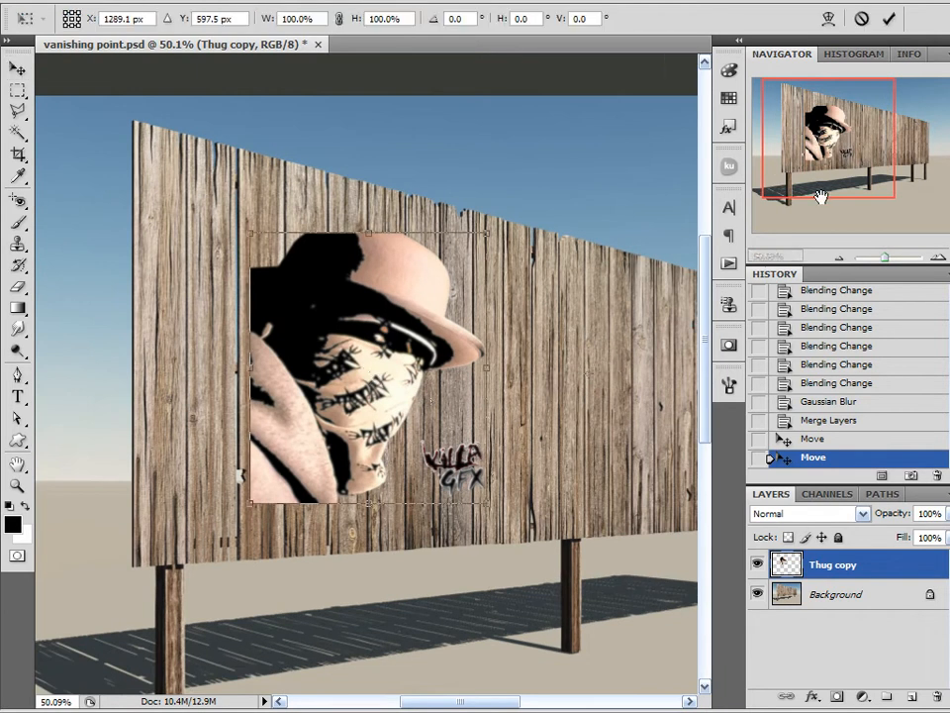
key(Return)
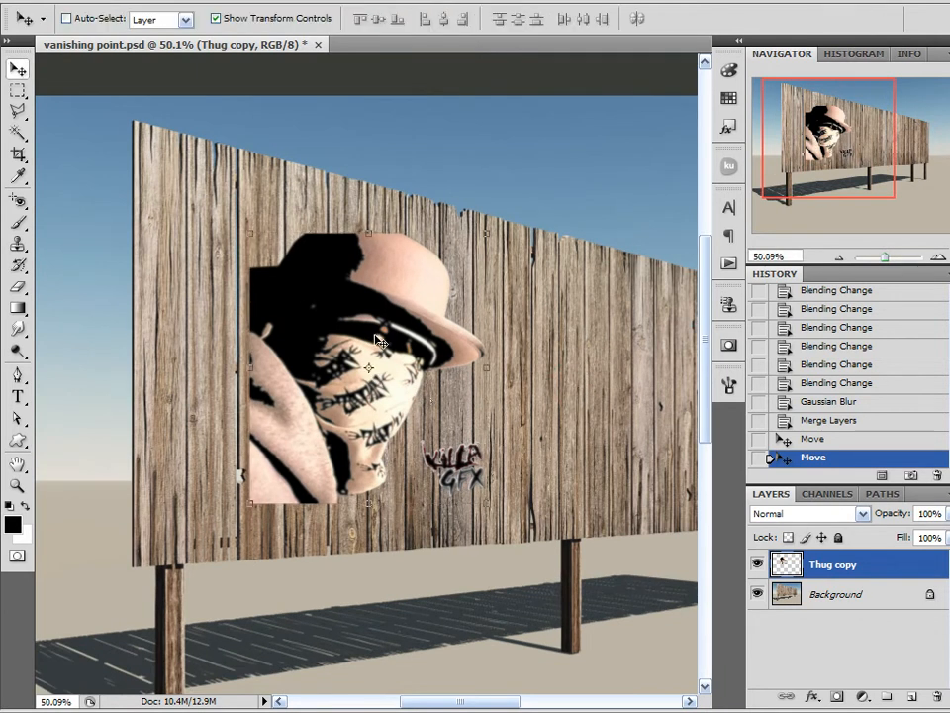
drag(379, 337, 600, 362)
drag(814, 182, 836, 178)
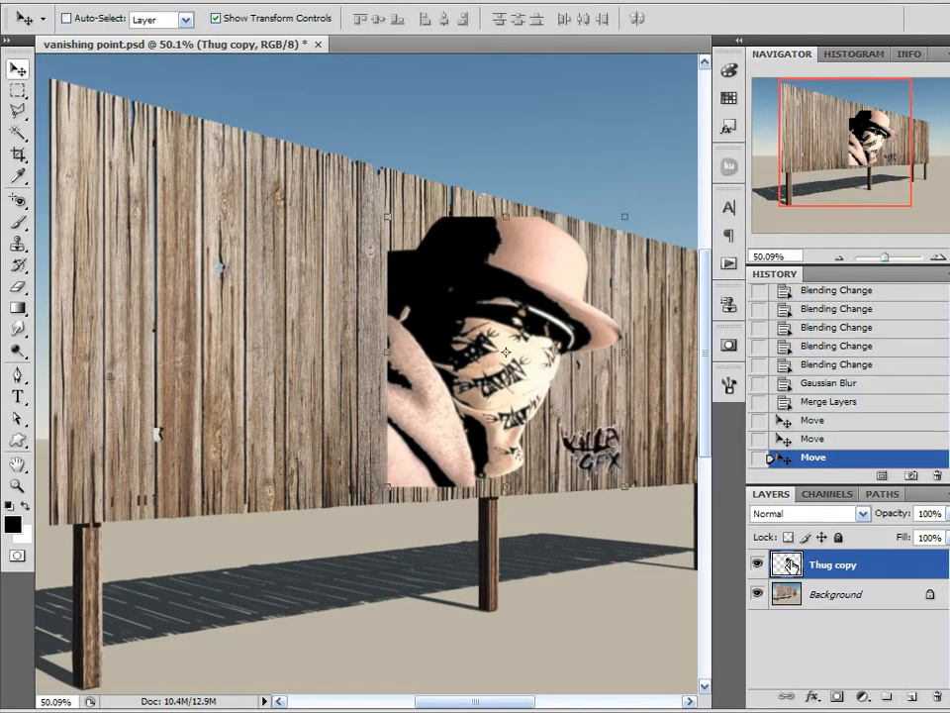
Copy the outlined contents of the Thug copy layer, clear the selection, and move the artwork farther toward the billboard's receding end
ctrl+click(788, 563)
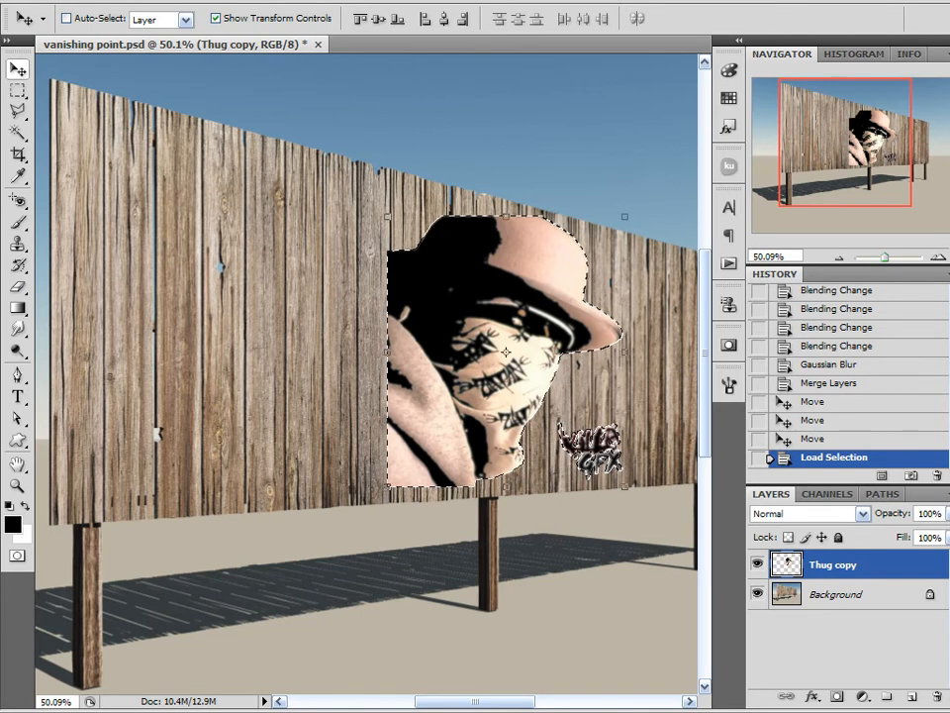
key(alt+e)
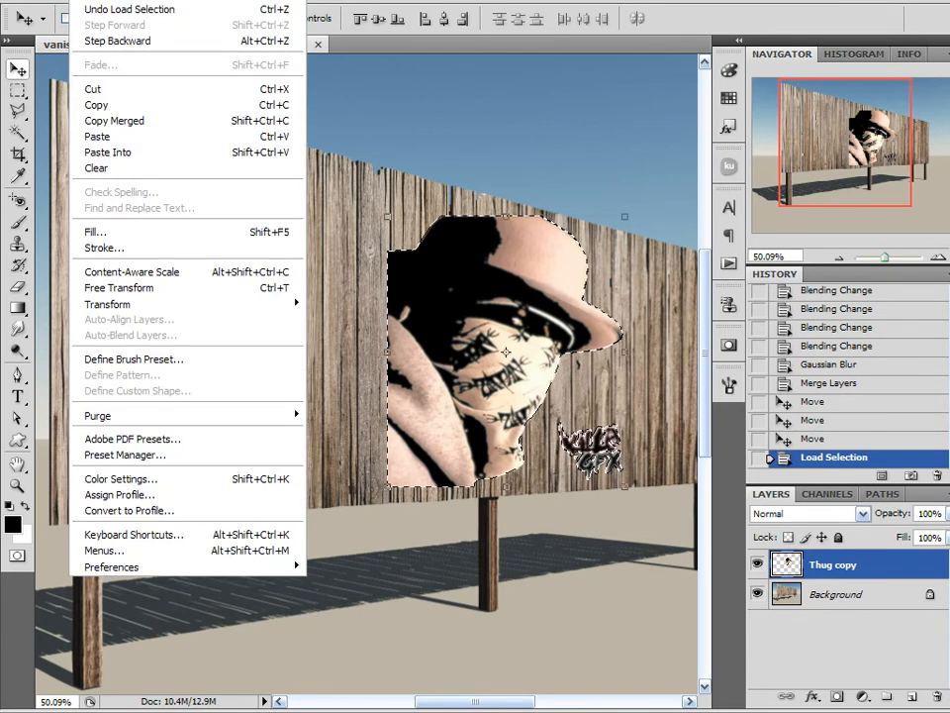
click(91, 104)
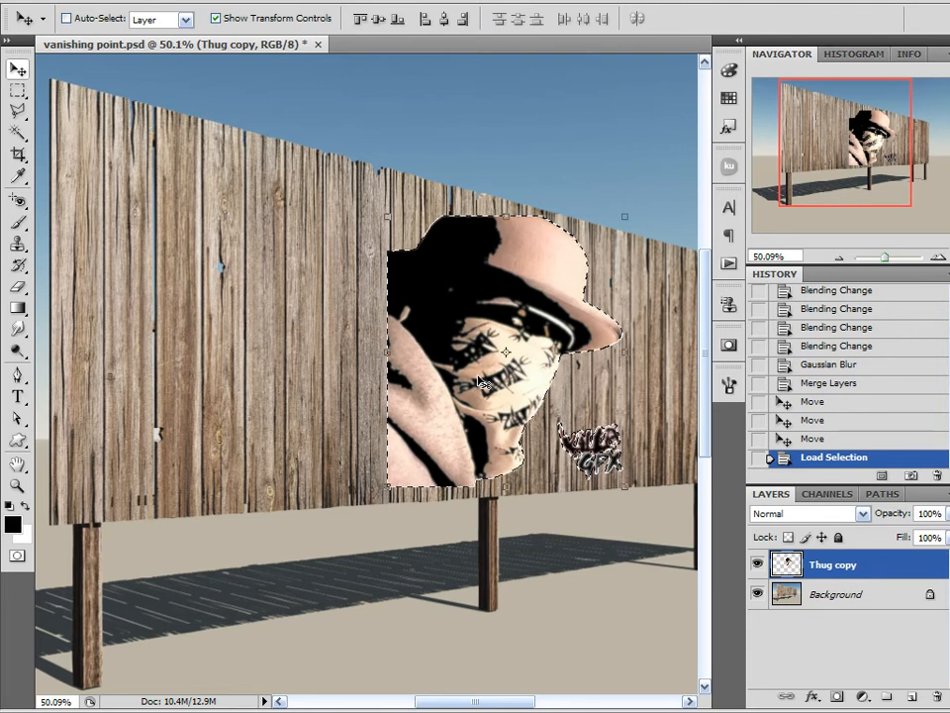
key(ctrl+d)
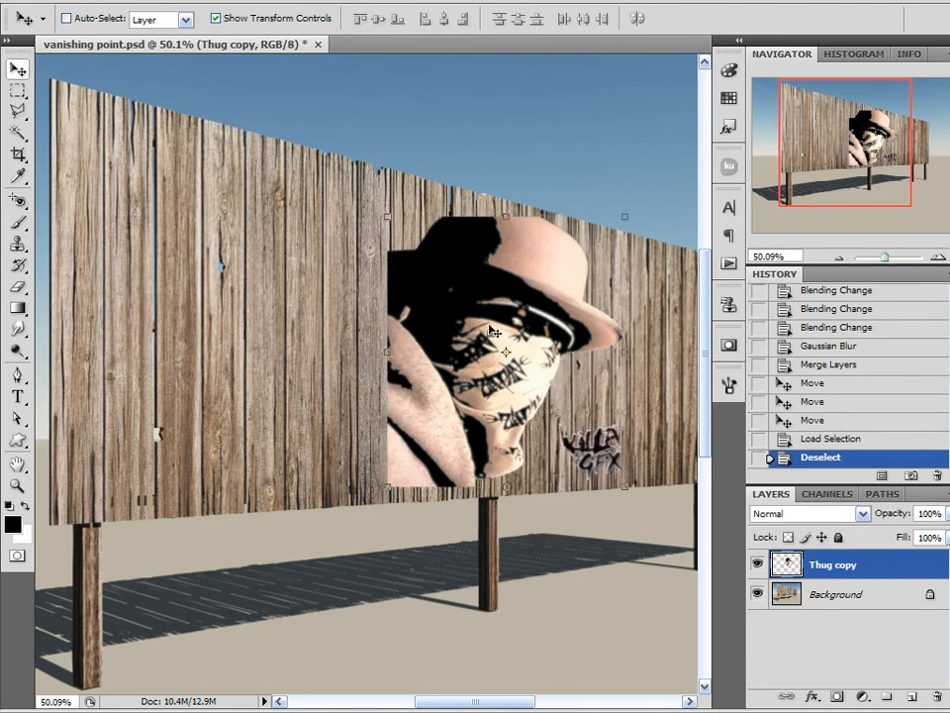
drag(481, 346, 588, 360)
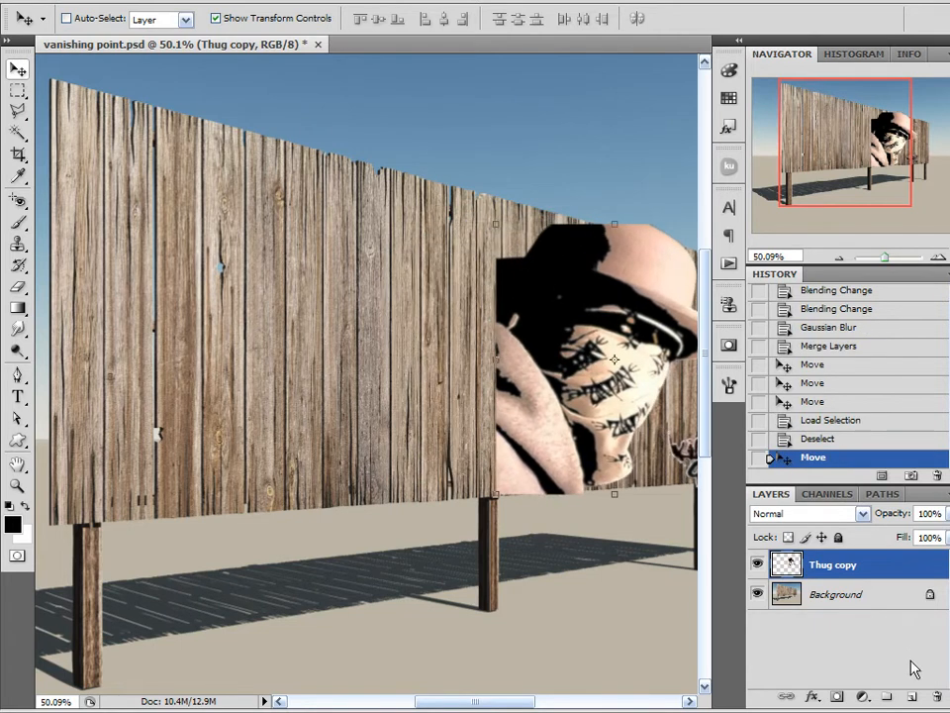
Add an empty layer above Thug copy and open the Vanishing Point filter on it
click(913, 698)
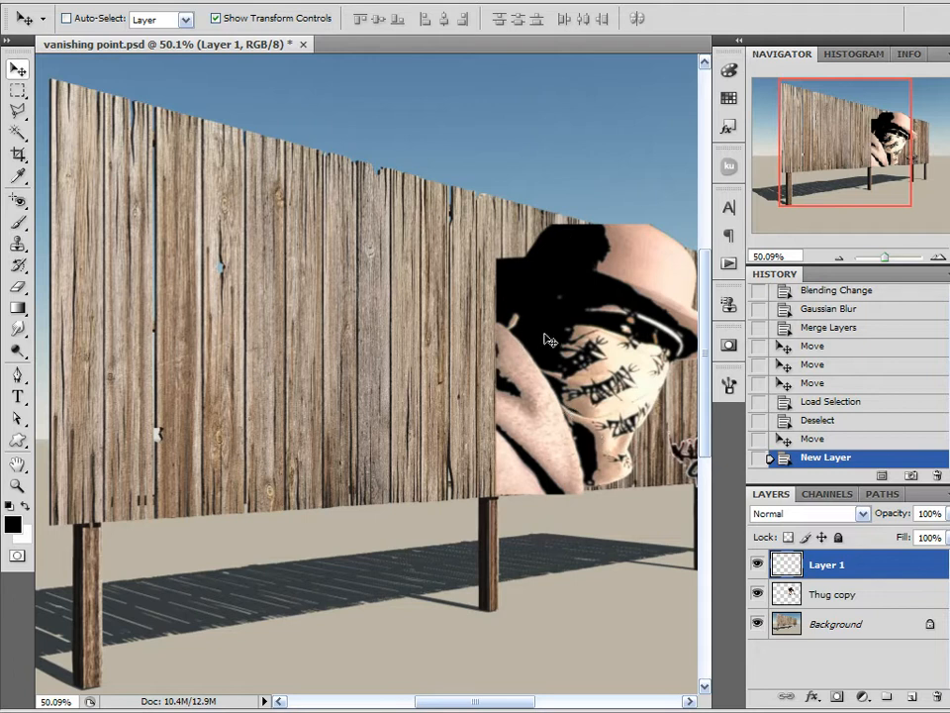
click(259, 0)
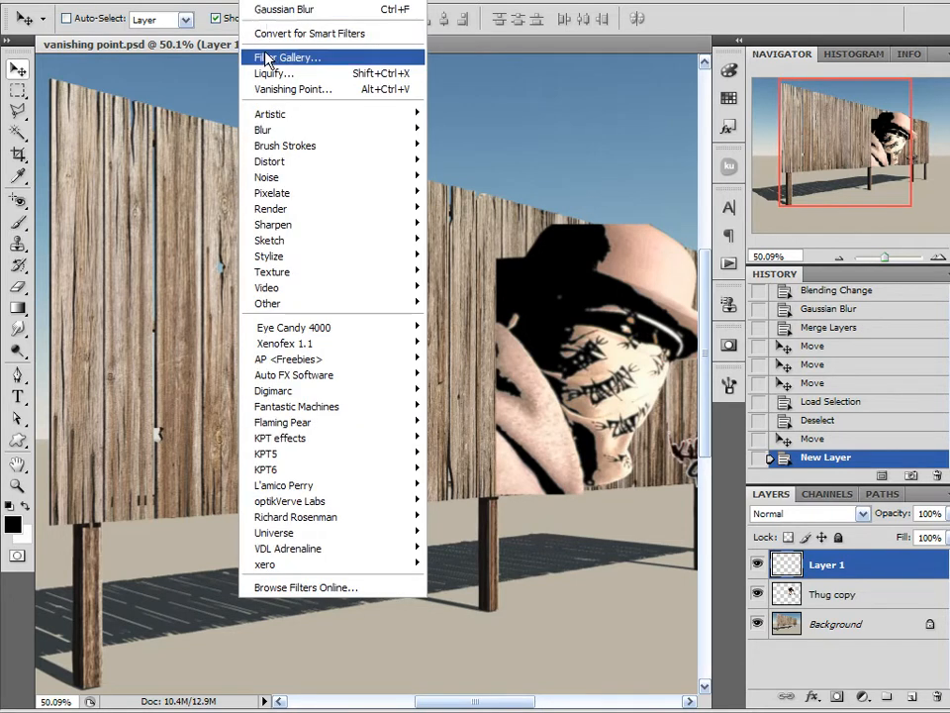
click(281, 88)
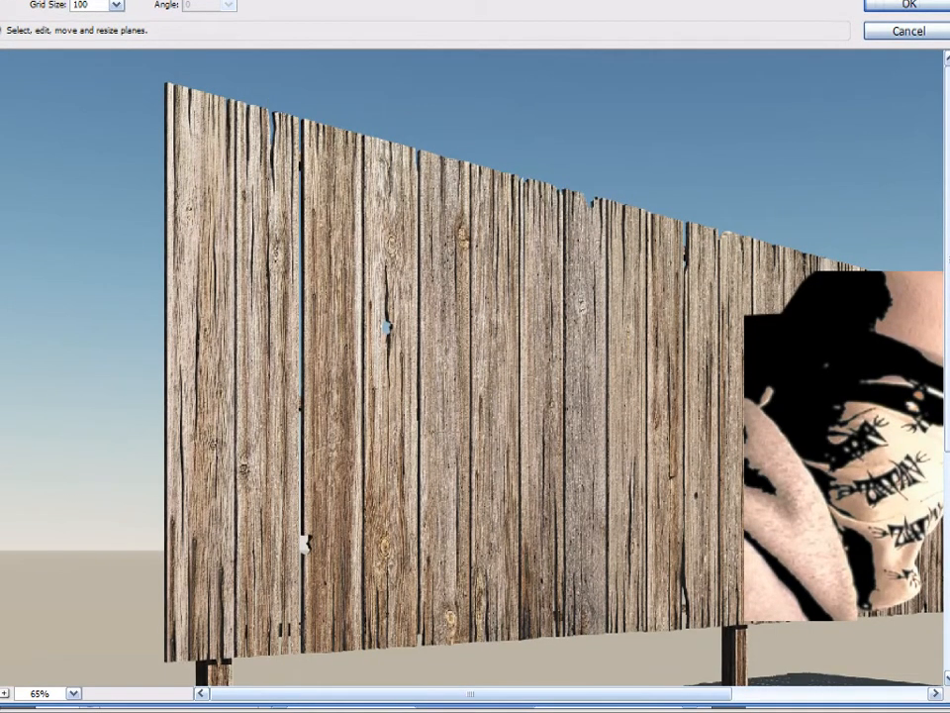
Adjust the Vanishing Point preview to 66.7% zoom and frame the near, uncovered section of the billboard
drag(0, 278, 5, 278)
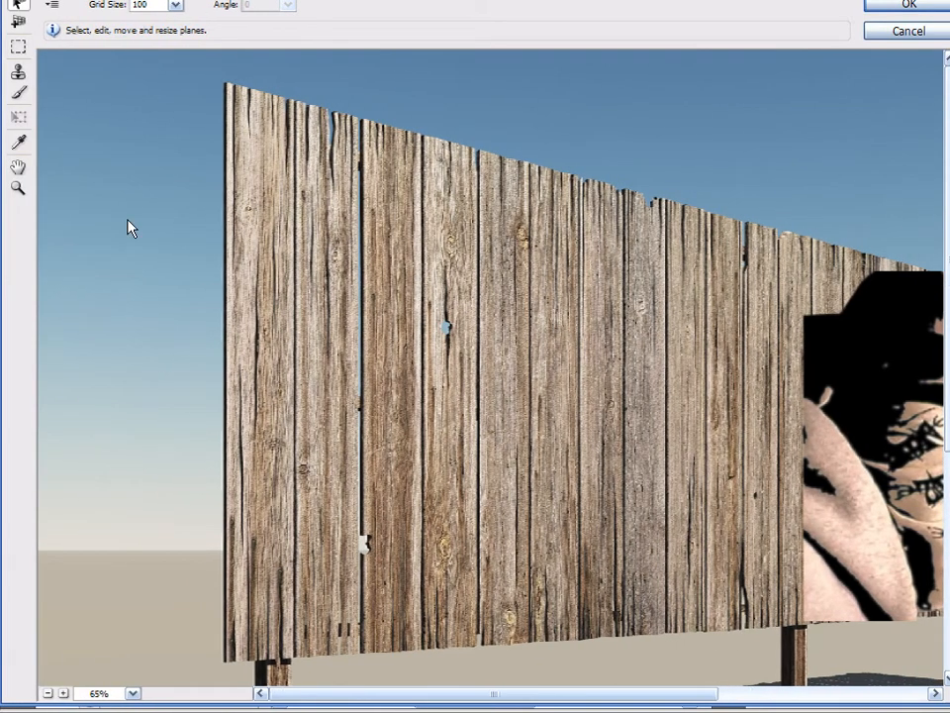
click(18, 187)
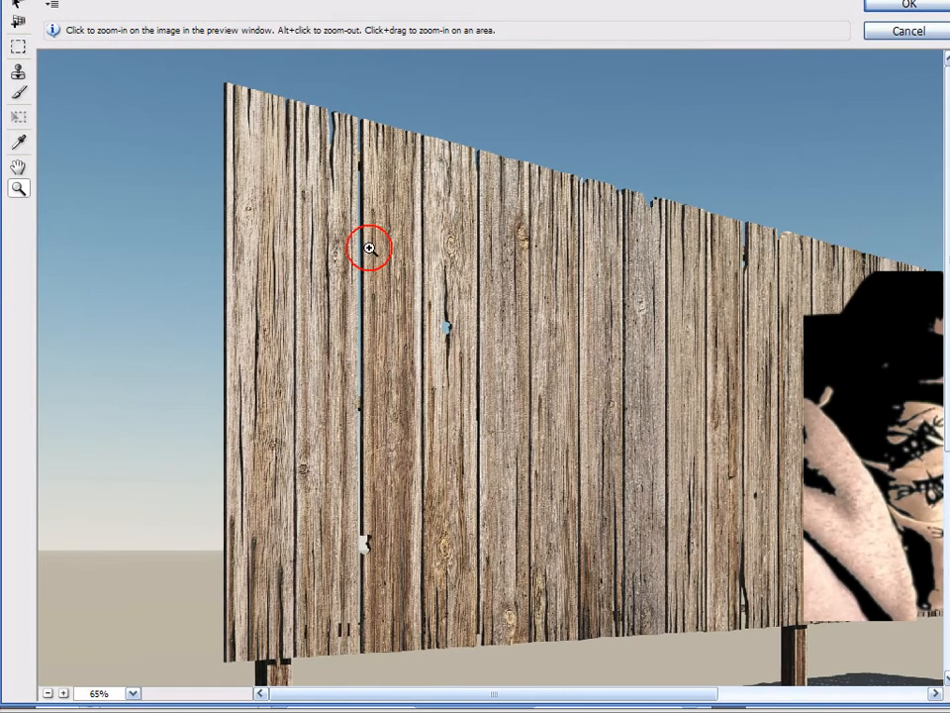
drag(370, 248, 339, 238)
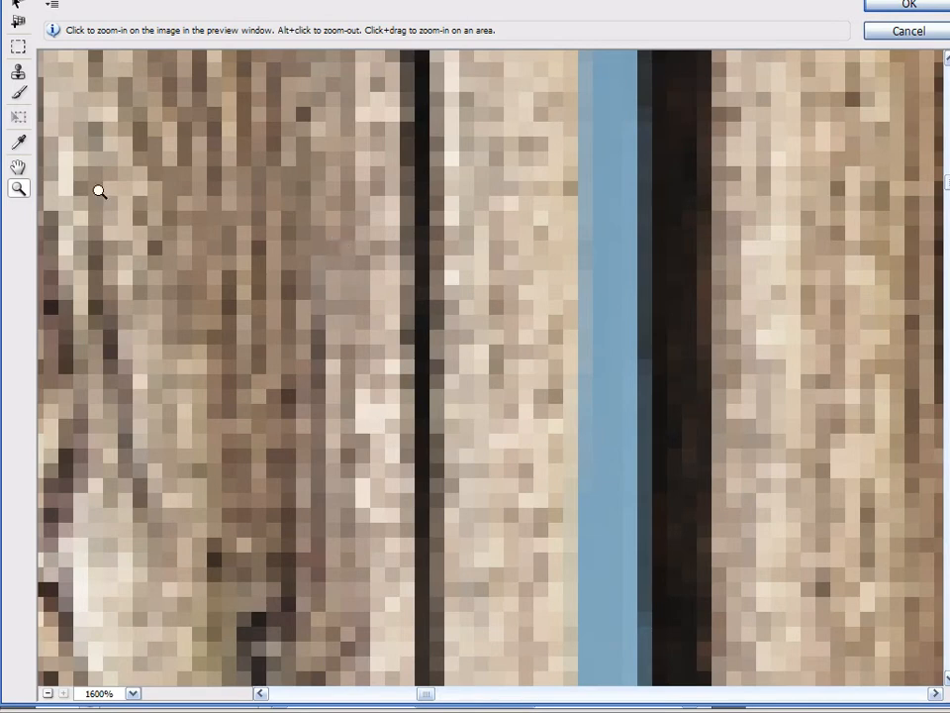
click(17, 167)
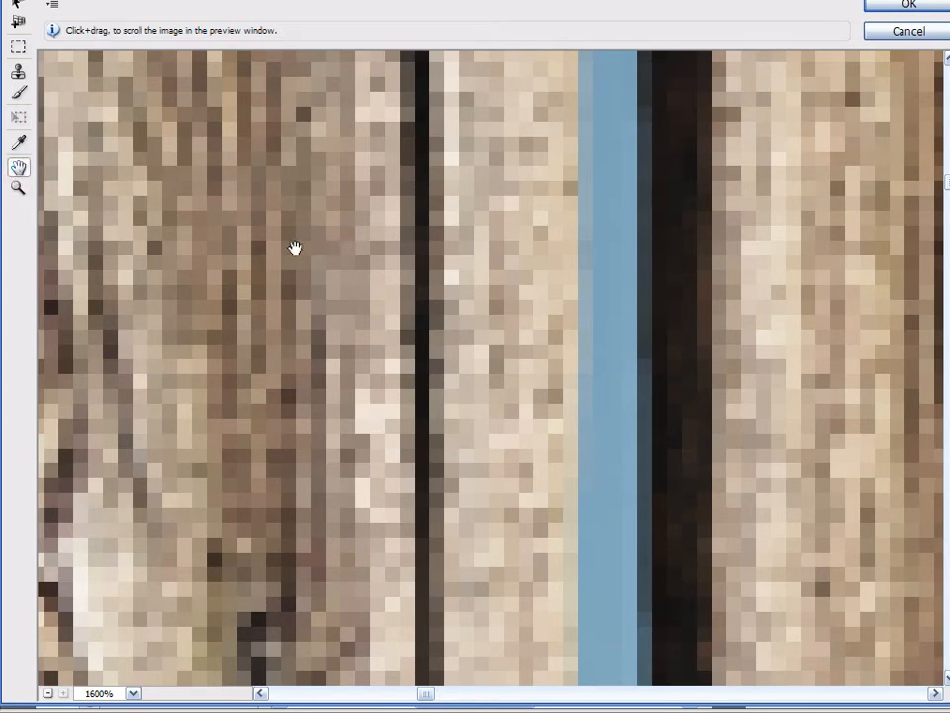
drag(328, 270, 531, 267)
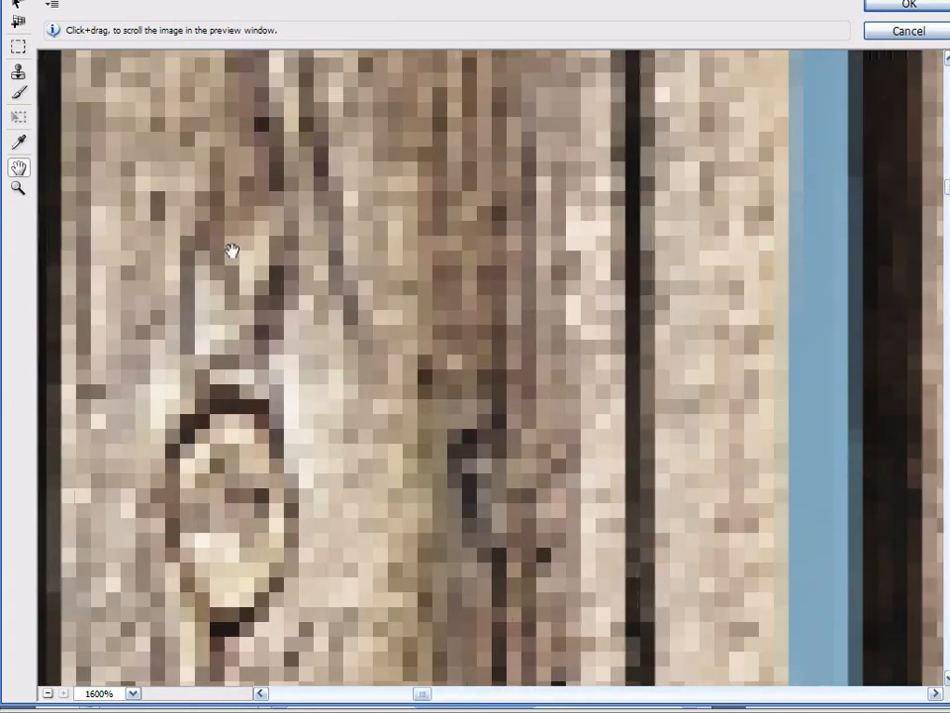
click(18, 188)
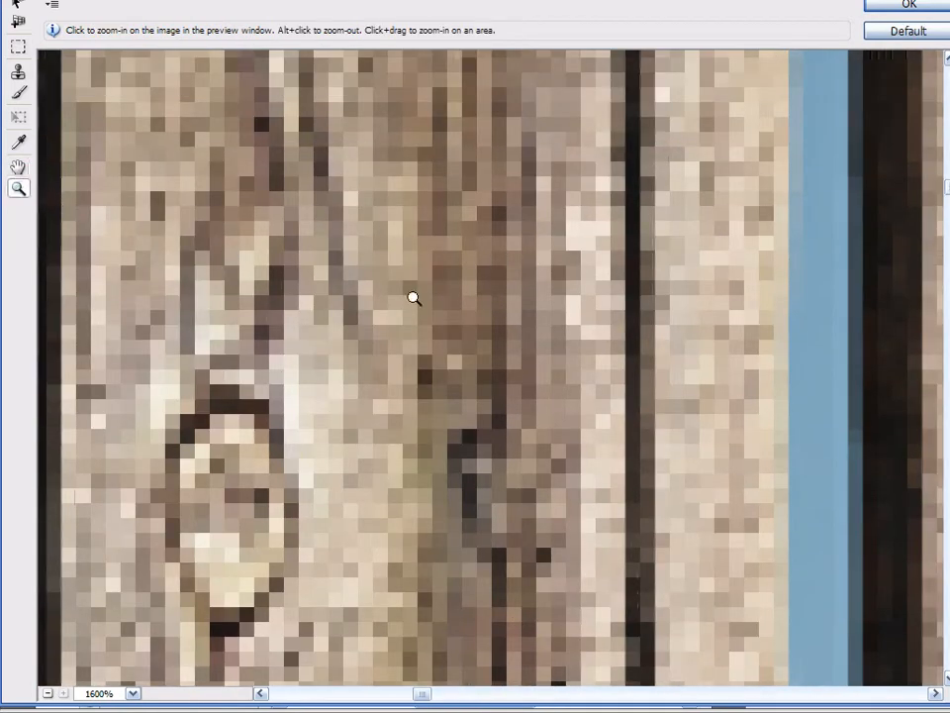
alt+click(415, 296)
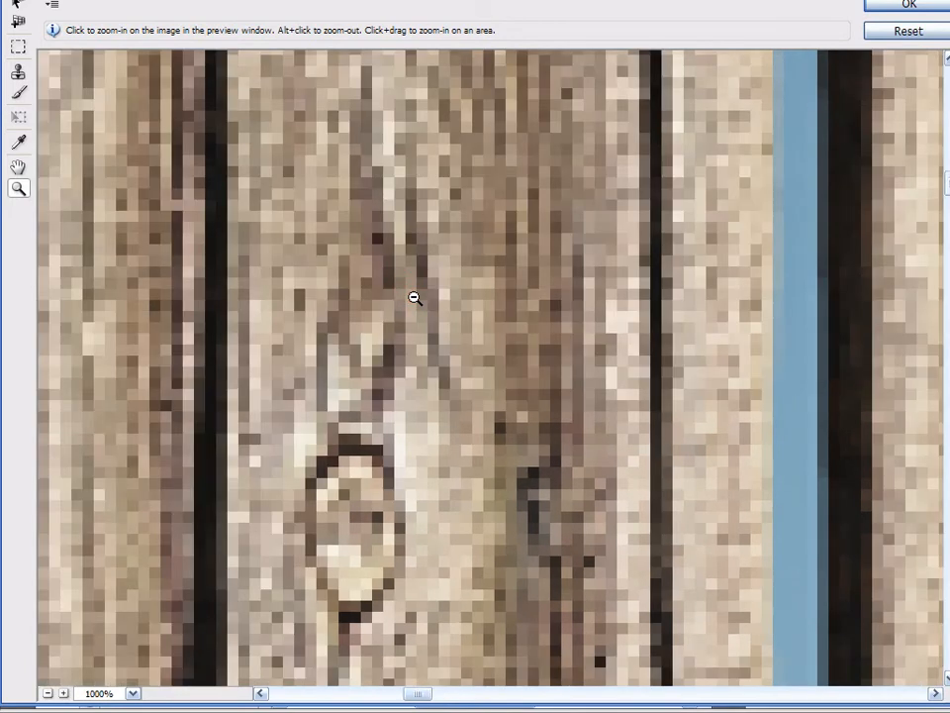
alt+click(415, 297)
alt+click(415, 297)
alt+click(415, 297)
alt+click(415, 297)
alt+click(414, 296)
alt+click(415, 297)
alt+click(415, 297)
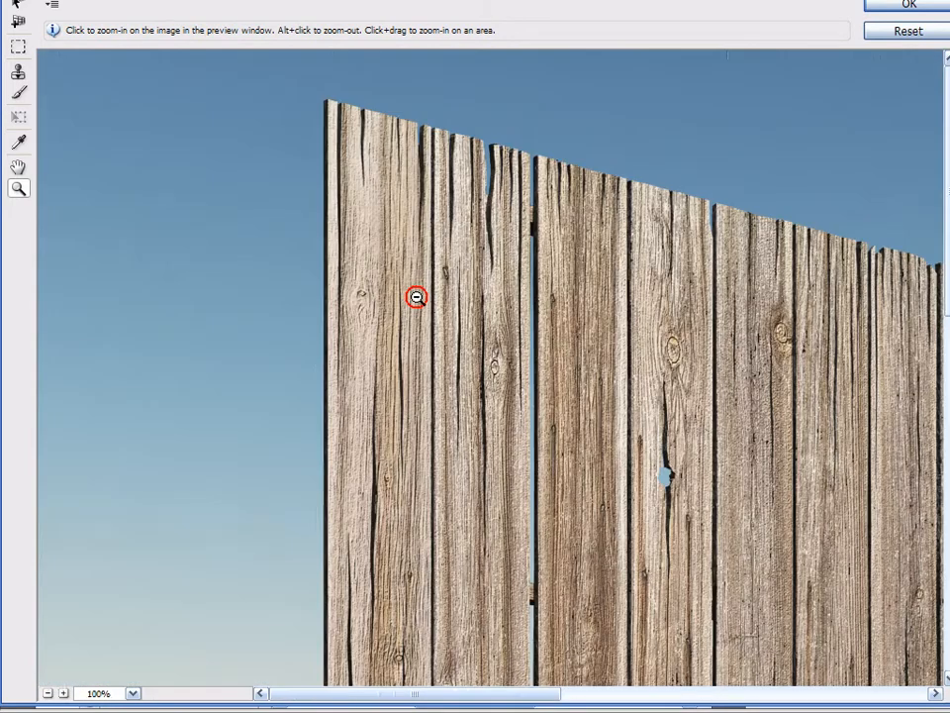
alt+click(403, 296)
click(18, 167)
drag(681, 312, 563, 242)
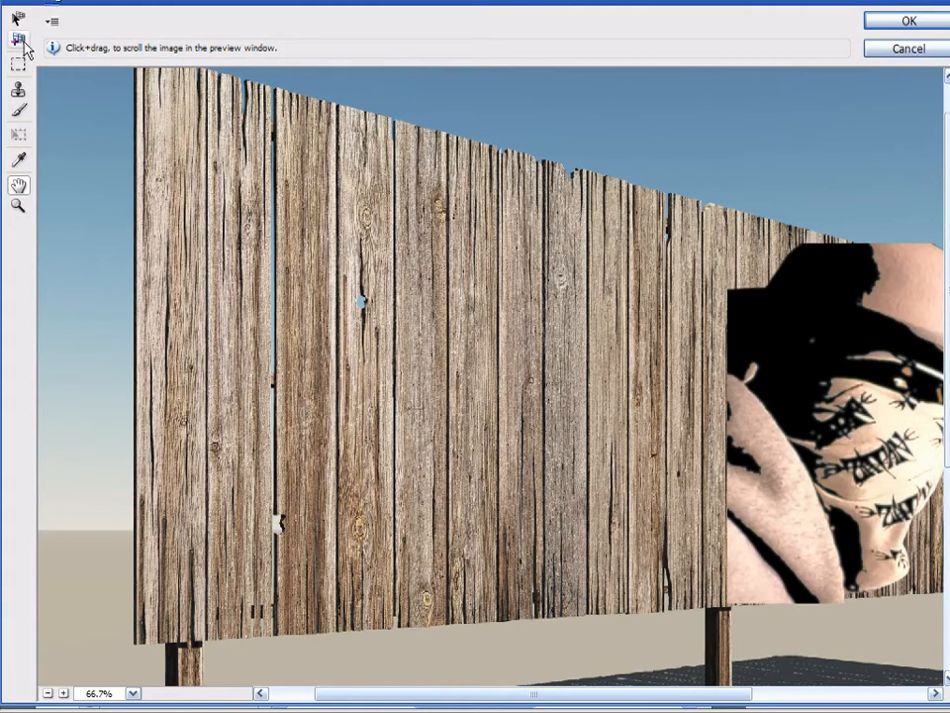
Create a perspective plane on the billboard's near section, placing two corners on its outer edge and two along a plank gap
click(25, 43)
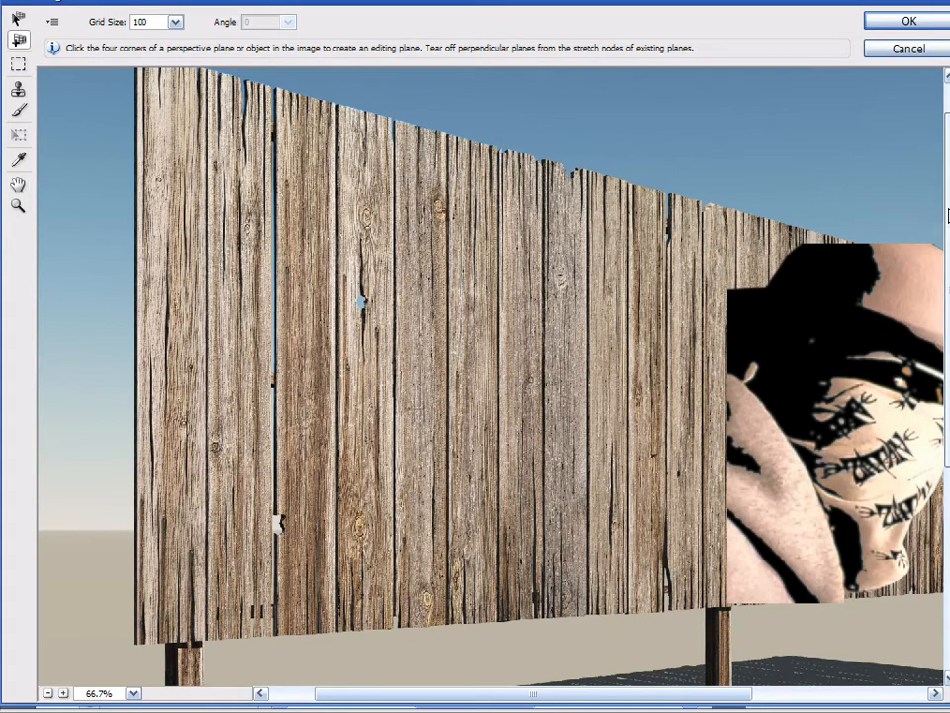
mouse_move(947, 208)
mouse_down()
mouse_move(946, 190)
mouse_move(946, 198)
mouse_up()
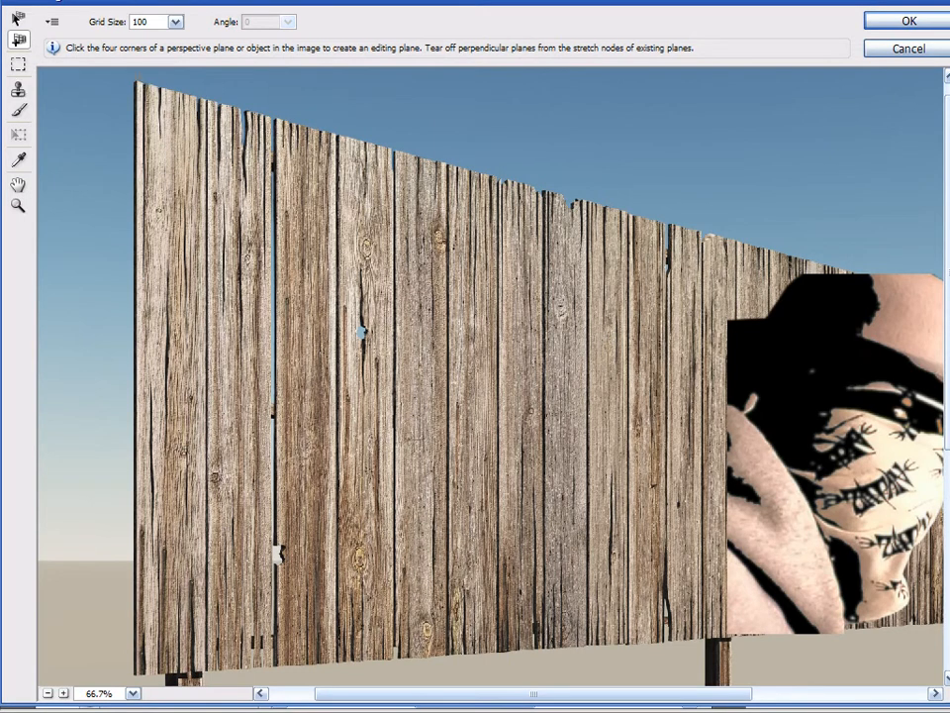
click(139, 83)
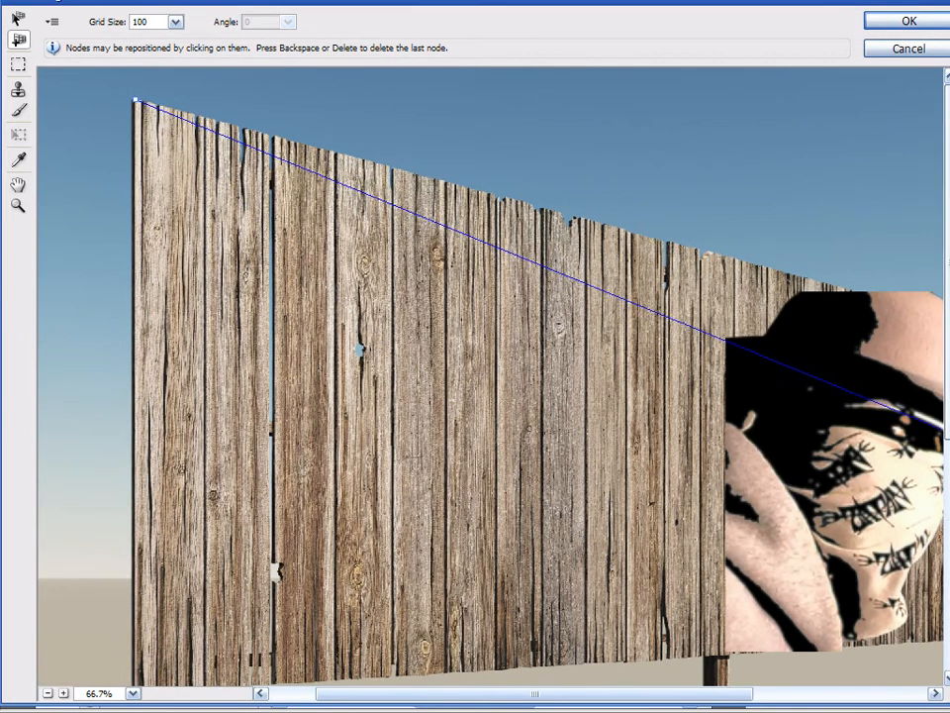
drag(948, 426, 947, 469)
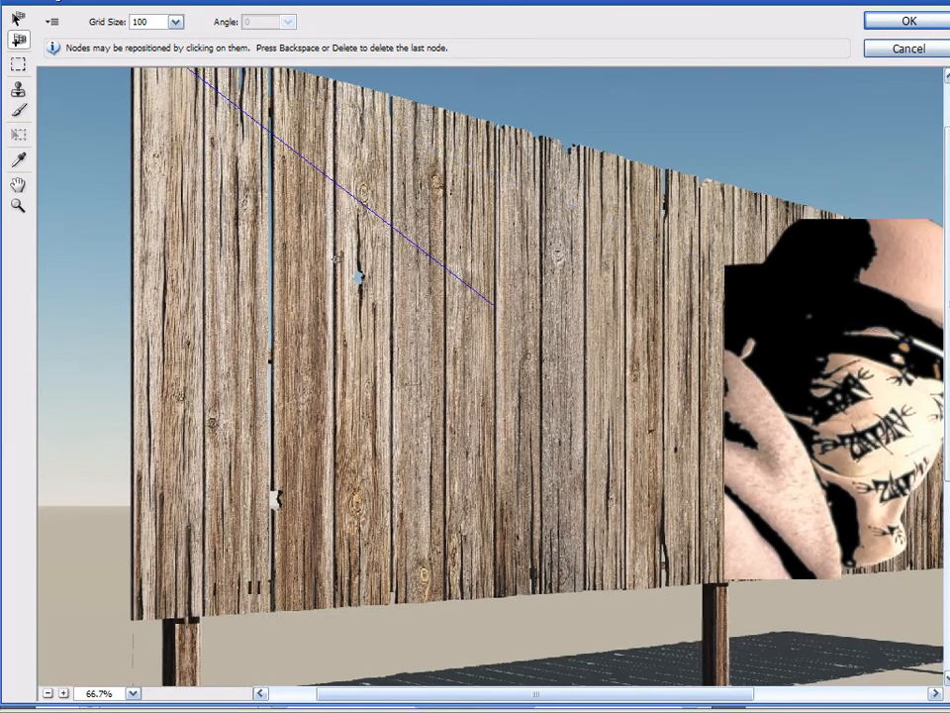
click(133, 618)
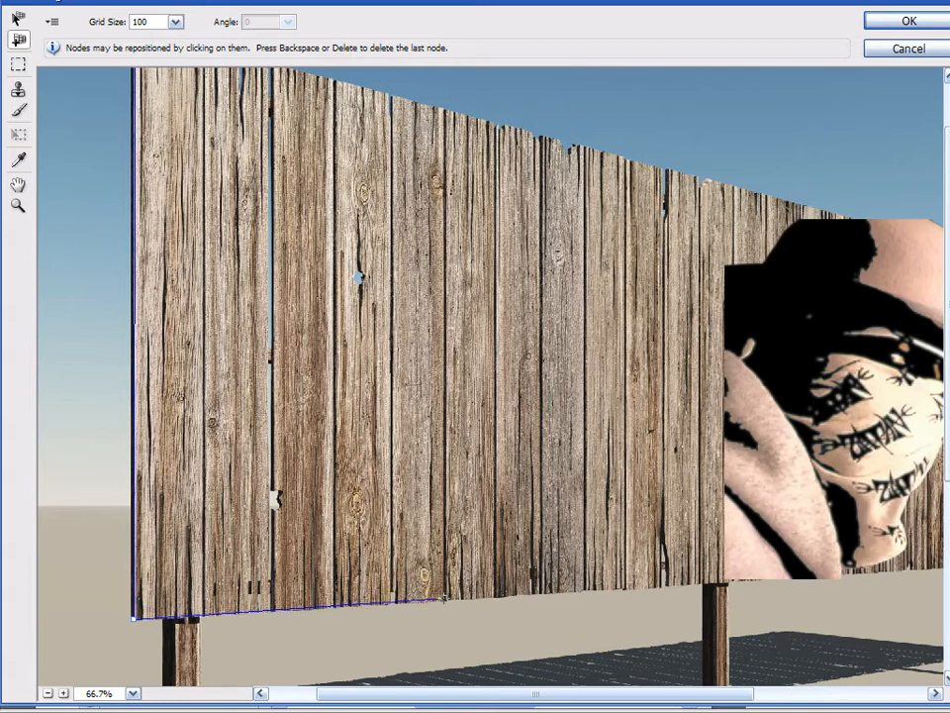
click(445, 599)
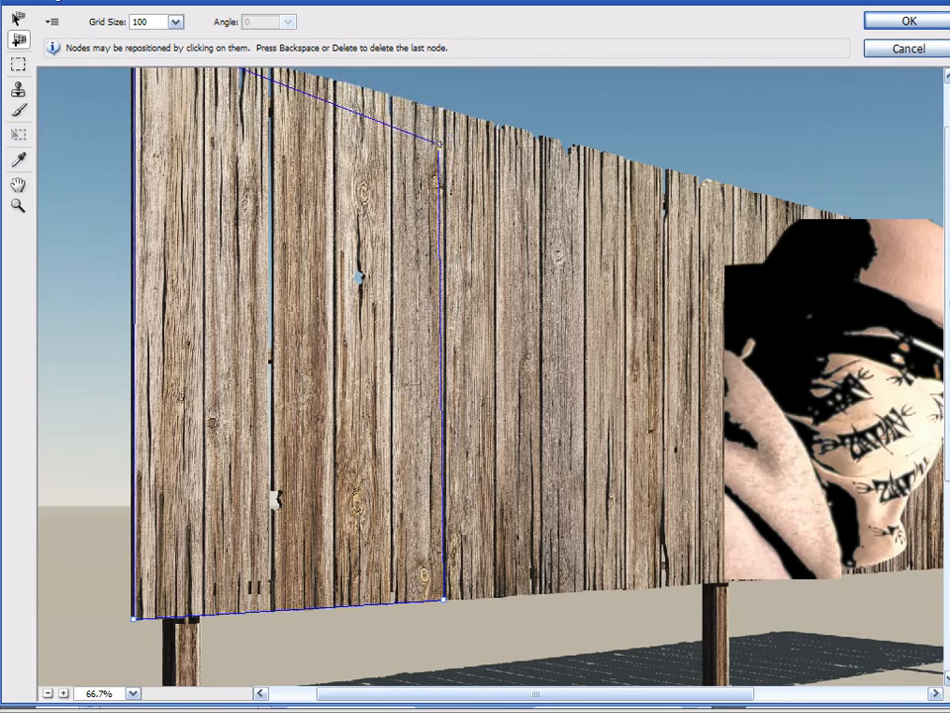
drag(441, 135, 442, 110)
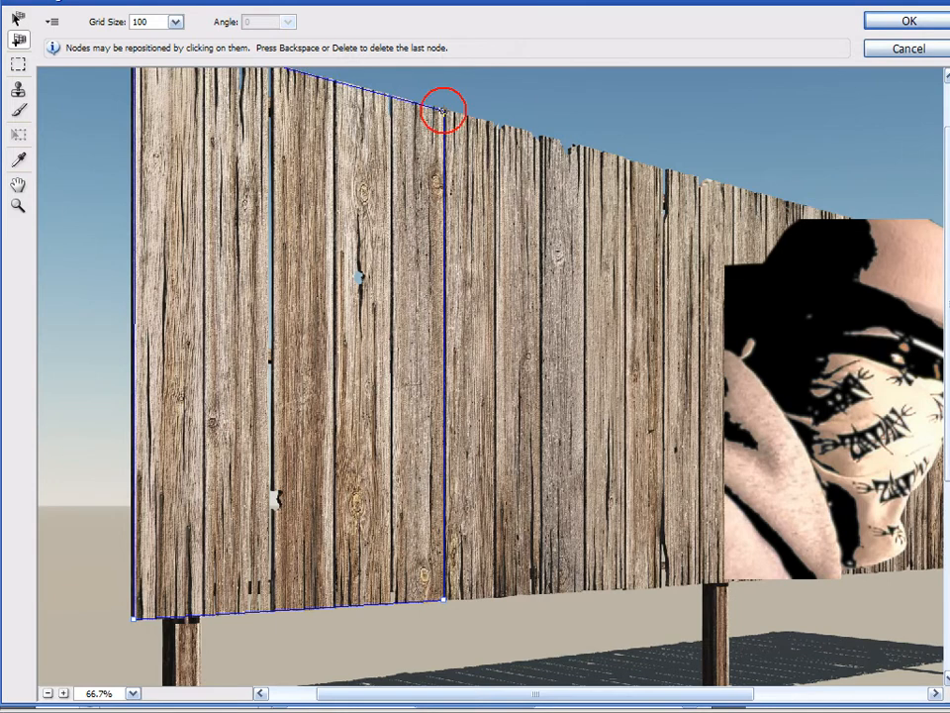
click(442, 110)
scroll(510, 302, down, 1)
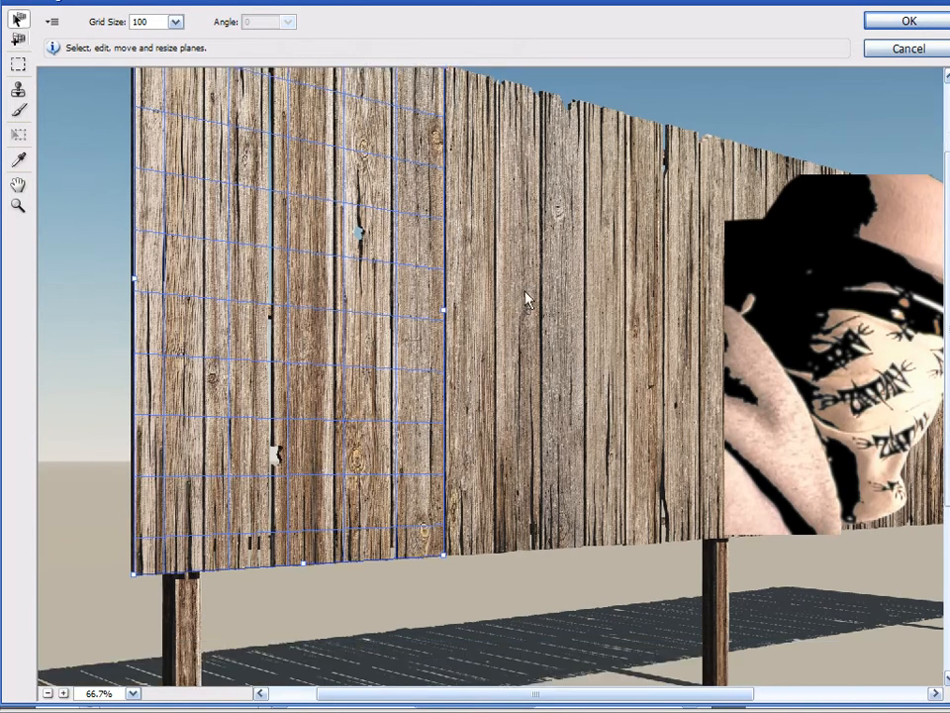
scroll(526, 299, up, 1)
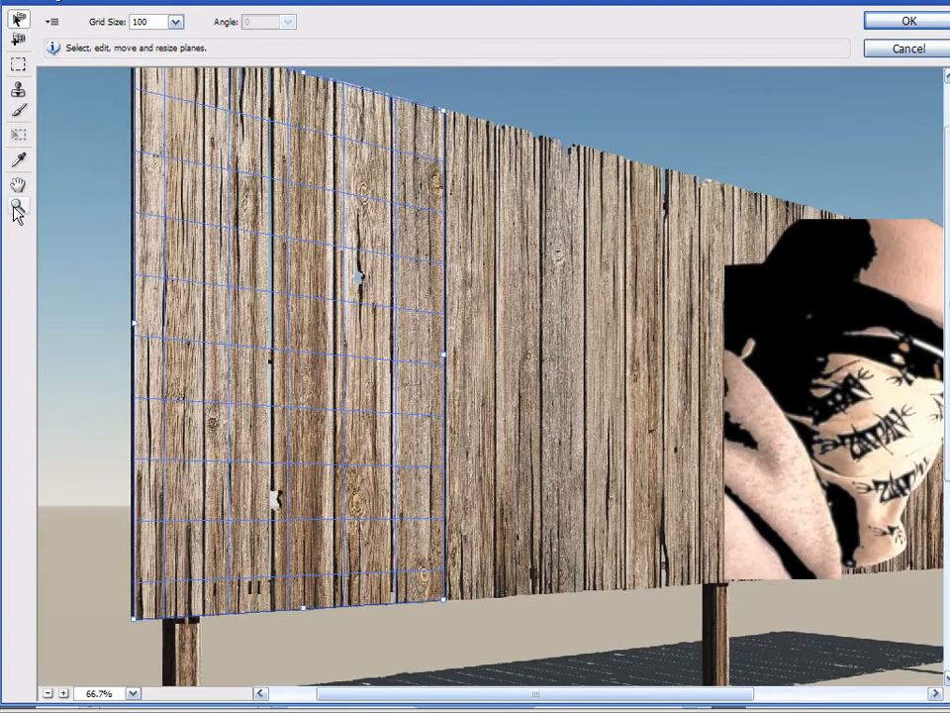
Move the perspective plane to the billboard's middle section and stretch its far edge slightly toward the receding end
click(17, 205)
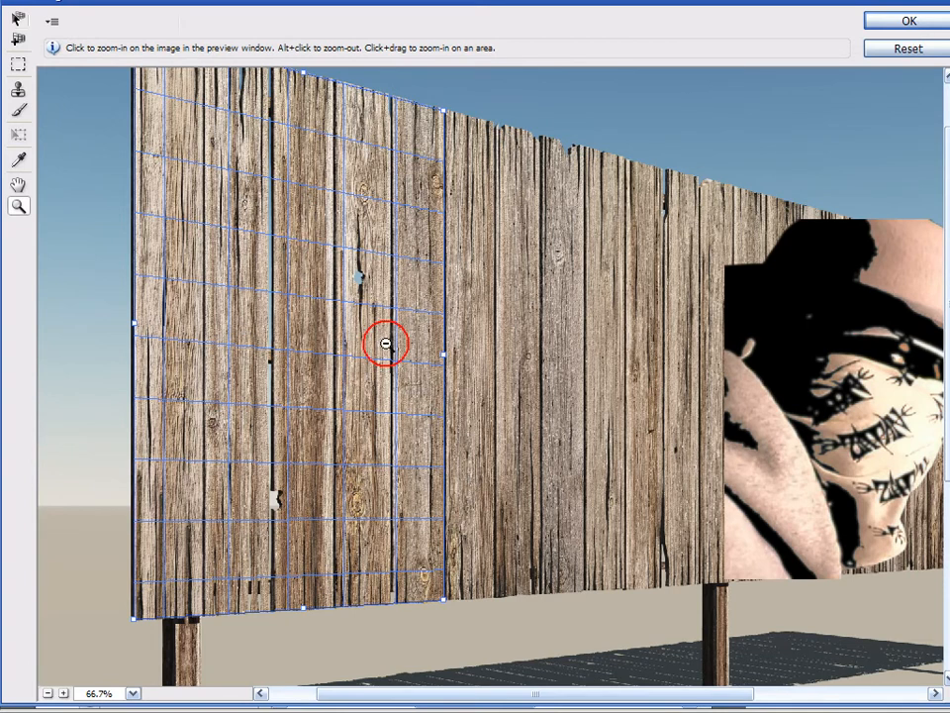
alt+click(385, 343)
click(18, 184)
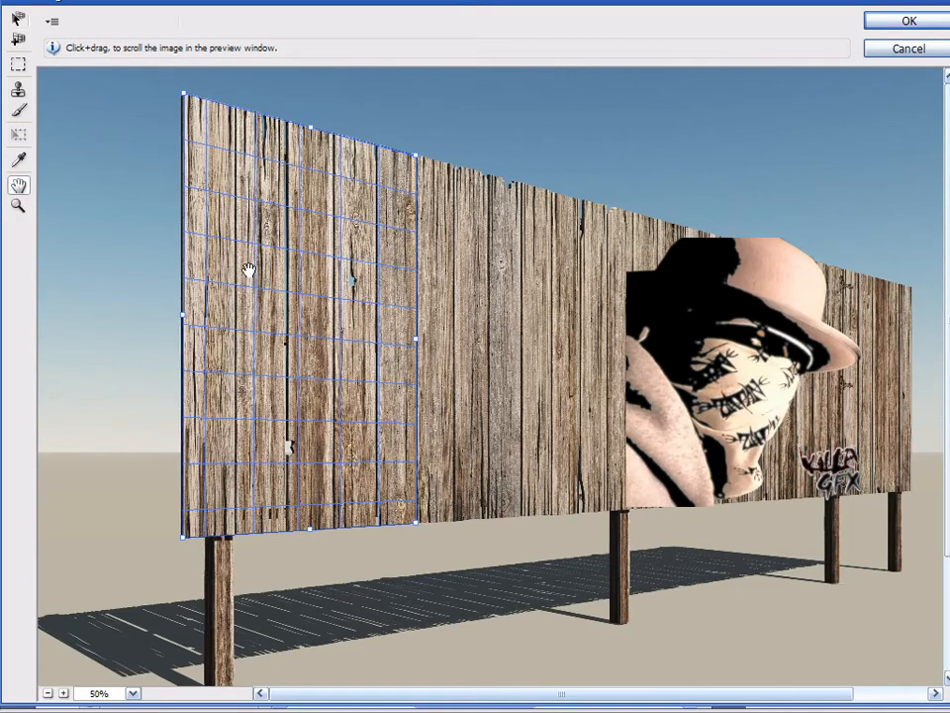
click(397, 316)
click(19, 19)
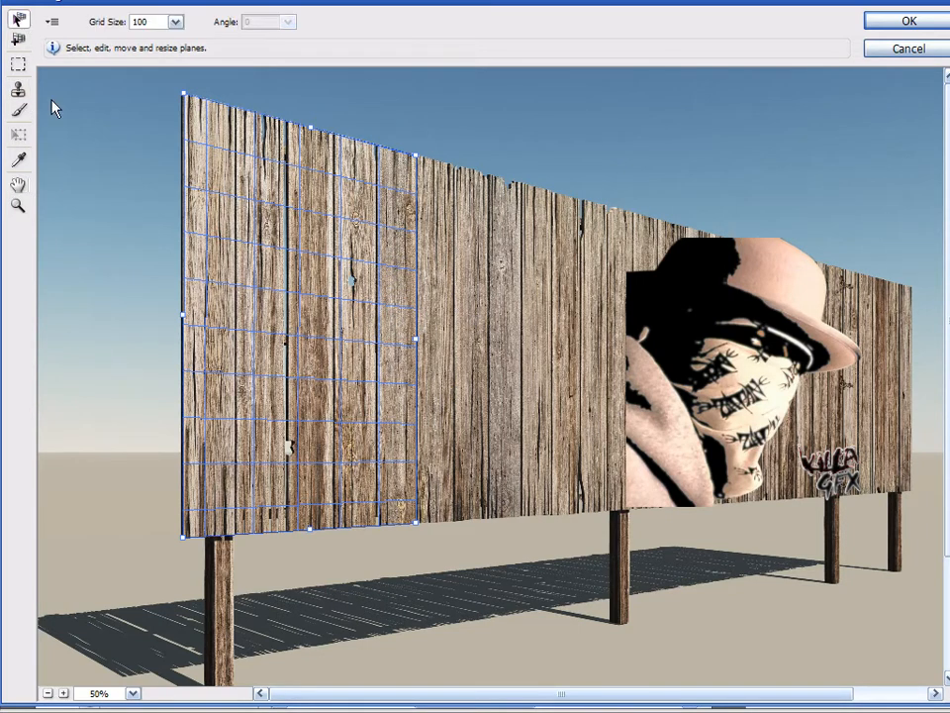
drag(343, 339, 510, 359)
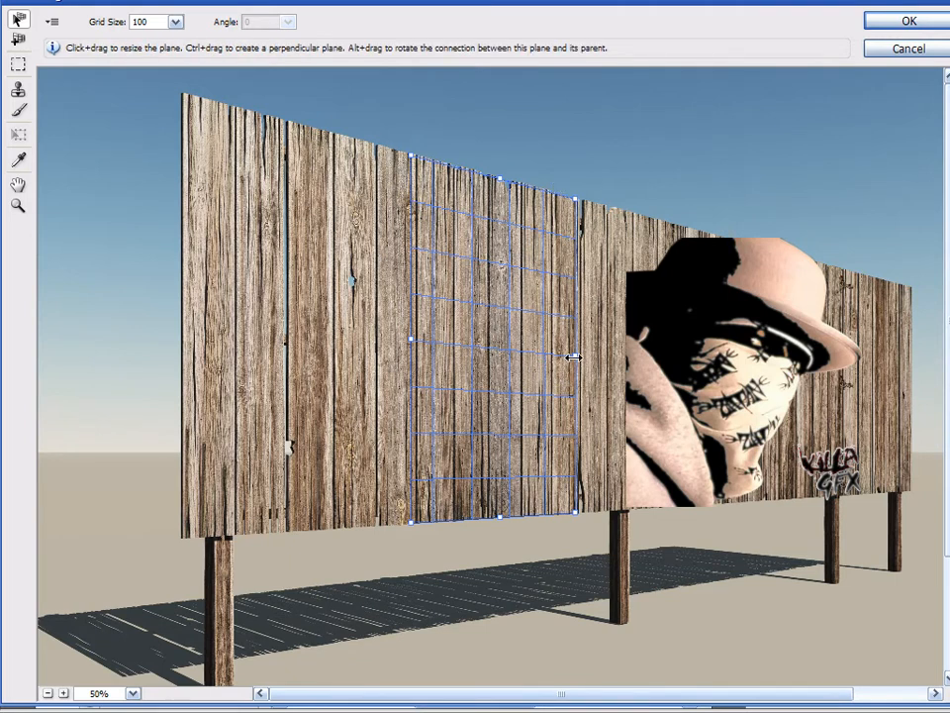
mouse_move(575, 350)
mouse_down()
mouse_move(617, 366)
mouse_move(693, 358)
mouse_move(575, 342)
mouse_move(583, 344)
mouse_up()
Return the perspective plane to the billboard's near section, aligning it with the outer edge
drag(515, 344, 292, 342)
drag(356, 308, 354, 308)
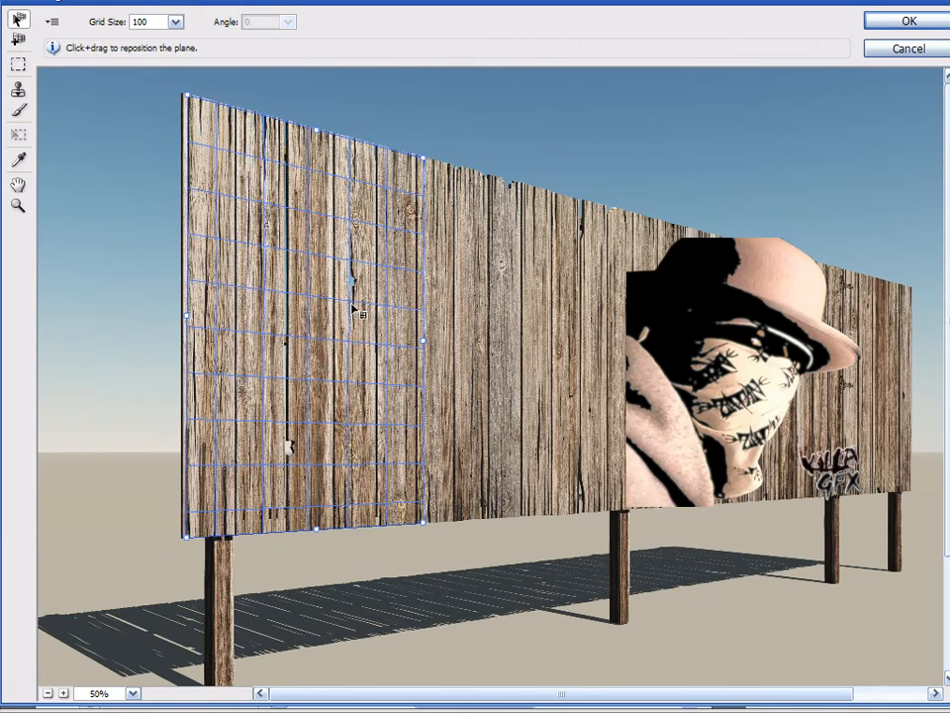
drag(352, 305, 351, 303)
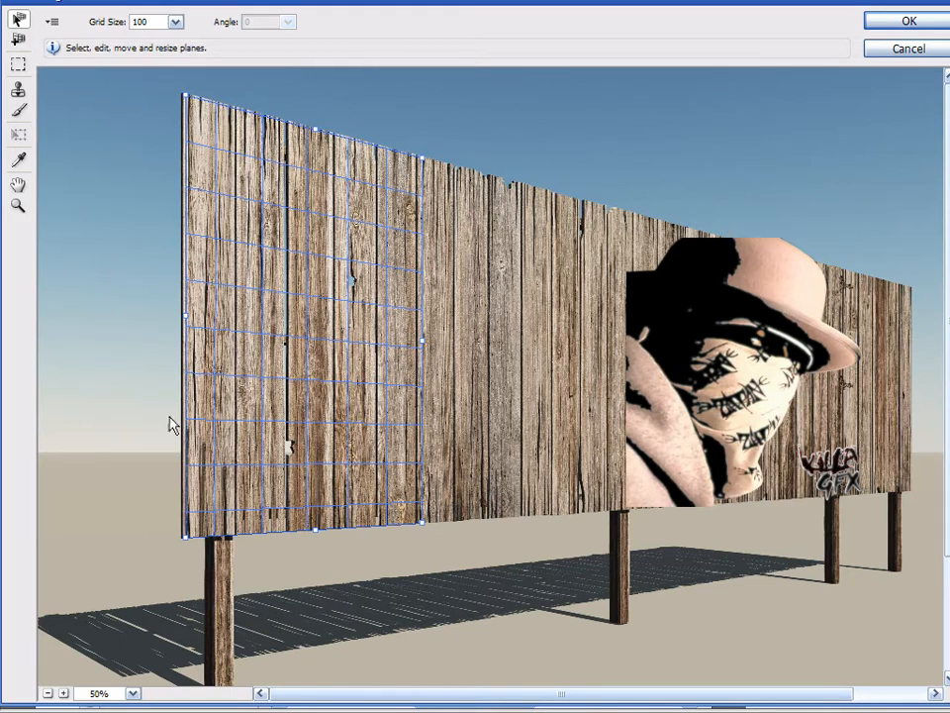
Paste the copied masked-face artwork into Vanishing Point and snap it onto the perspective plane
key(alt)
key(ctrl+v)
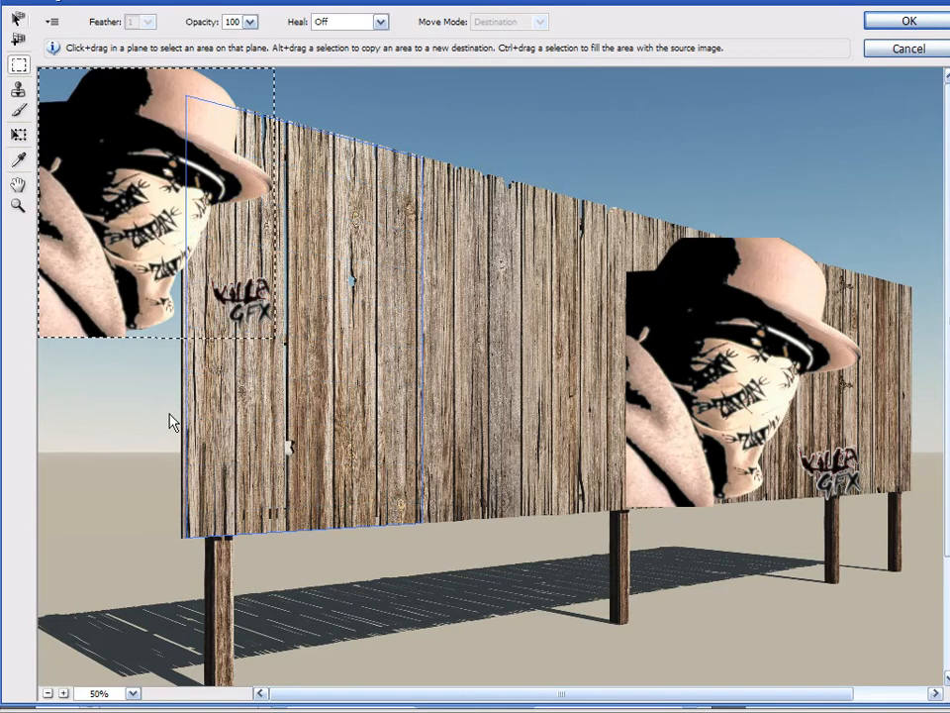
drag(127, 233, 126, 324)
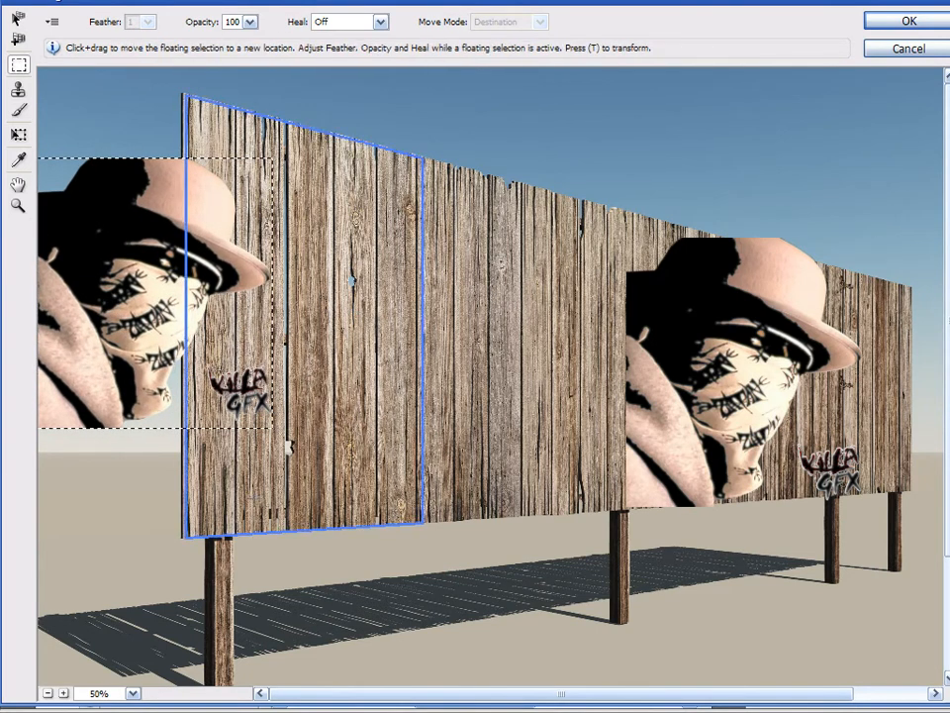
drag(114, 292, 286, 320)
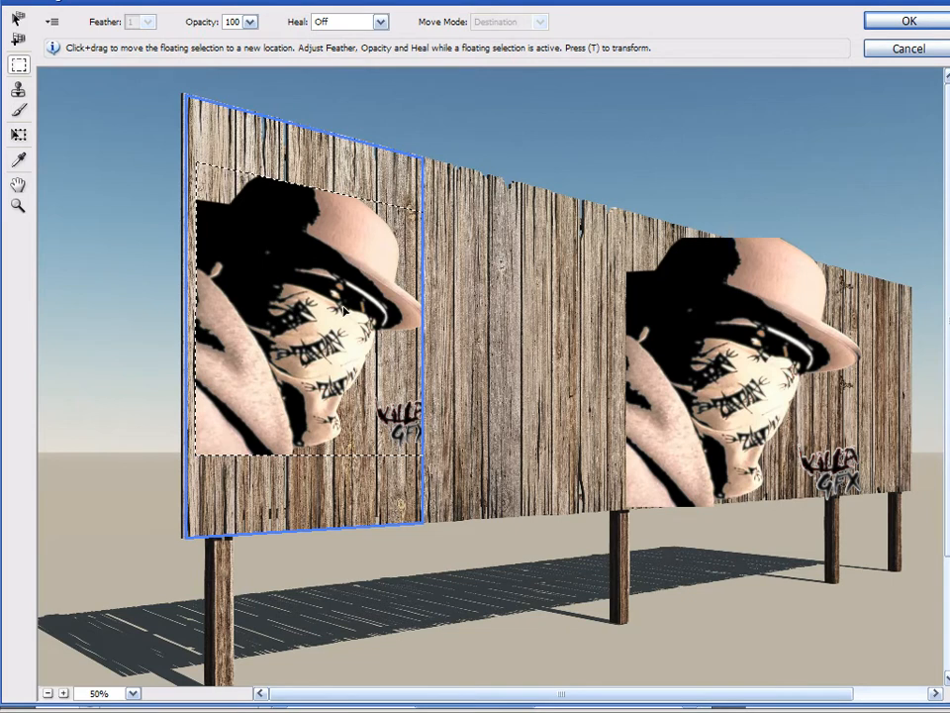
mouse_move(325, 297)
mouse_down()
mouse_move(311, 296)
mouse_move(322, 293)
mouse_up()
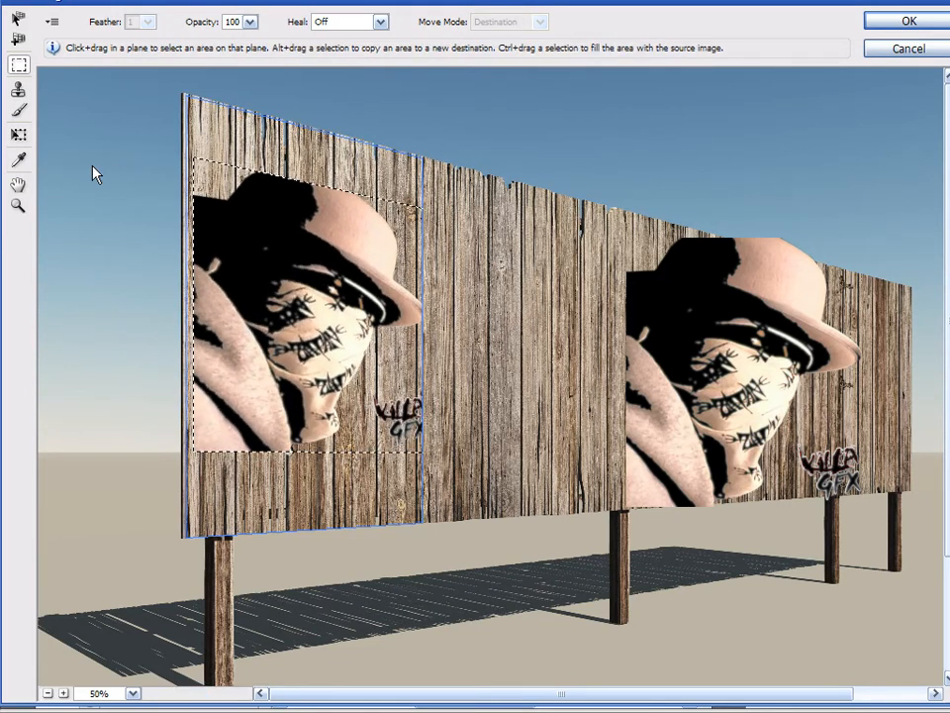
Scale the pasted artwork with the Transform tool to fit within the plane and position it over the plane's lower part
click(18, 136)
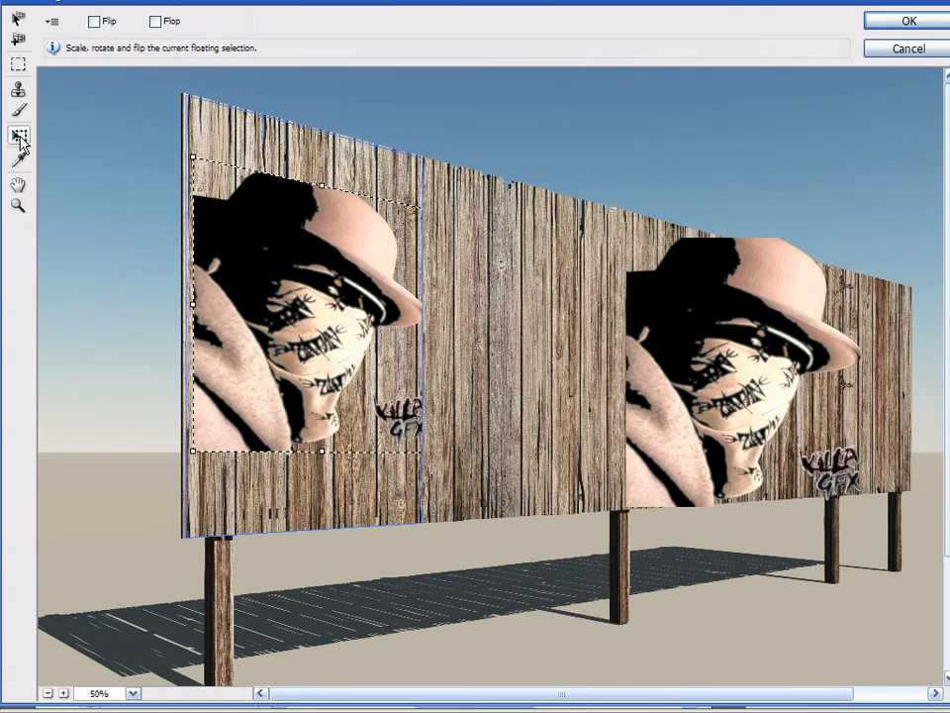
drag(347, 257, 334, 256)
drag(414, 209, 362, 206)
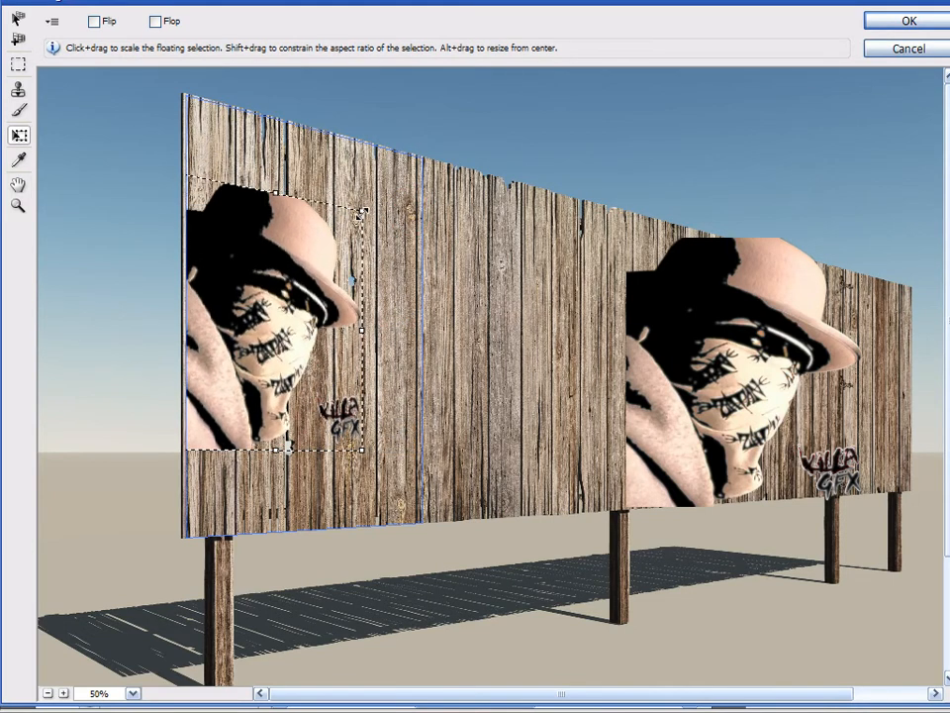
drag(294, 308, 311, 340)
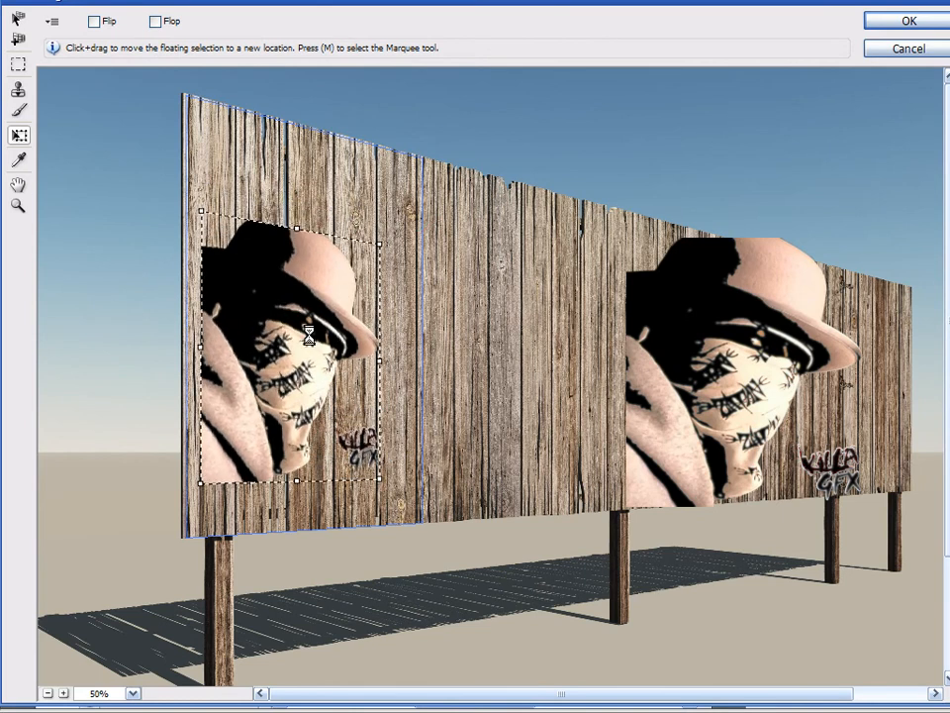
drag(381, 237, 413, 193)
drag(323, 319, 311, 370)
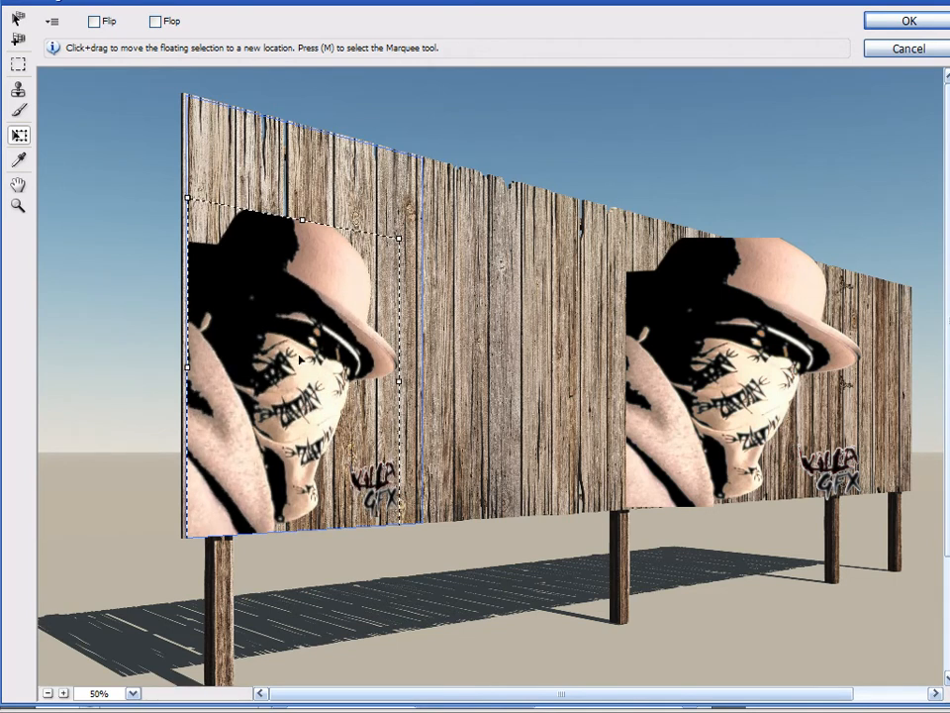
drag(298, 360, 302, 329)
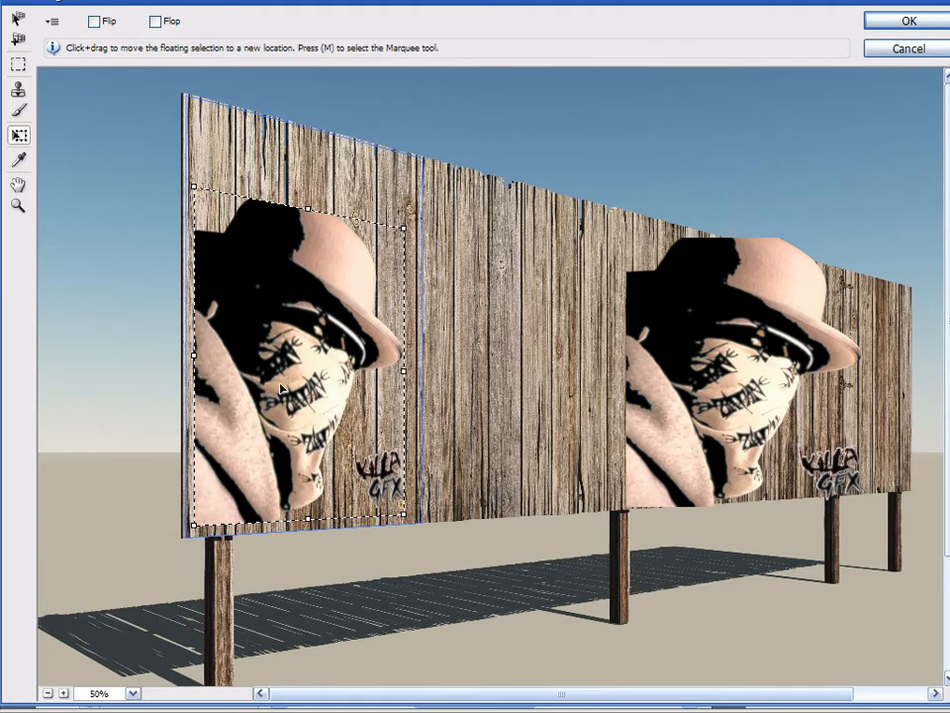
key(alt)
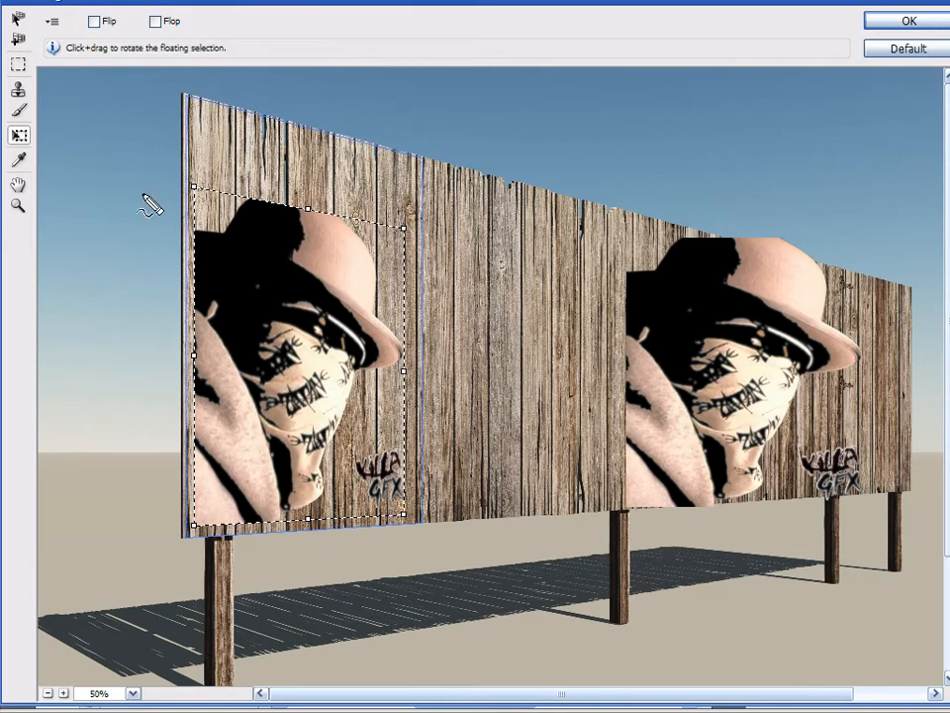
mouse_move(218, 201)
mouse_down()
mouse_move(375, 227)
mouse_move(396, 265)
mouse_move(400, 357)
mouse_move(397, 432)
mouse_move(368, 460)
mouse_move(210, 457)
mouse_move(192, 332)
mouse_move(212, 188)
mouse_up()
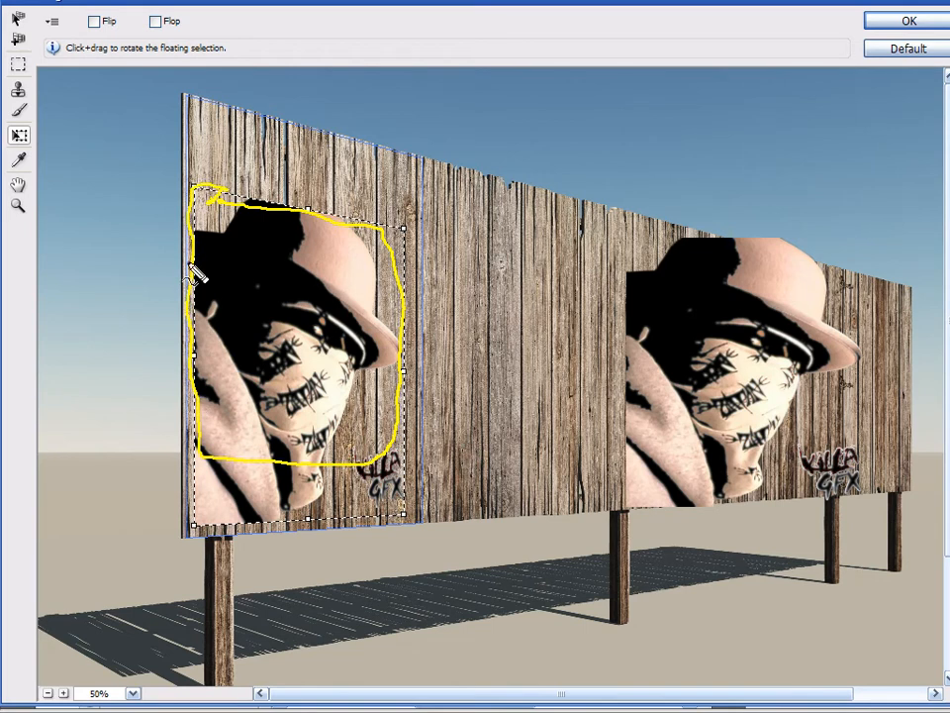
mouse_move(198, 411)
mouse_down()
mouse_move(194, 495)
mouse_move(226, 473)
mouse_move(275, 485)
mouse_move(336, 469)
mouse_move(344, 500)
mouse_move(396, 471)
mouse_move(238, 510)
mouse_move(182, 364)
mouse_move(193, 213)
mouse_move(198, 305)
mouse_up()
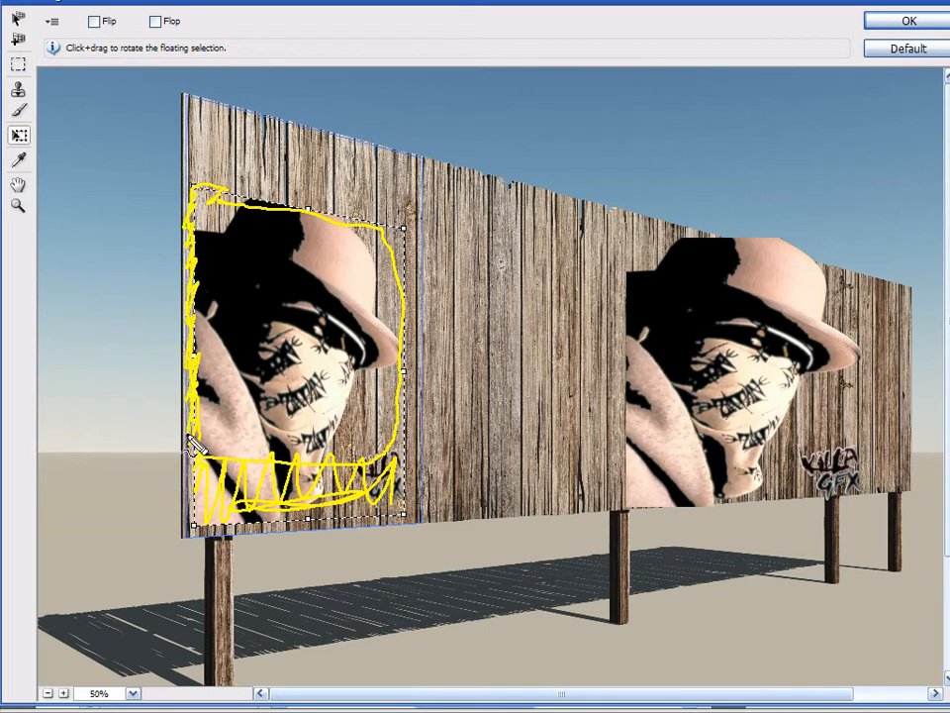
key(Escape)
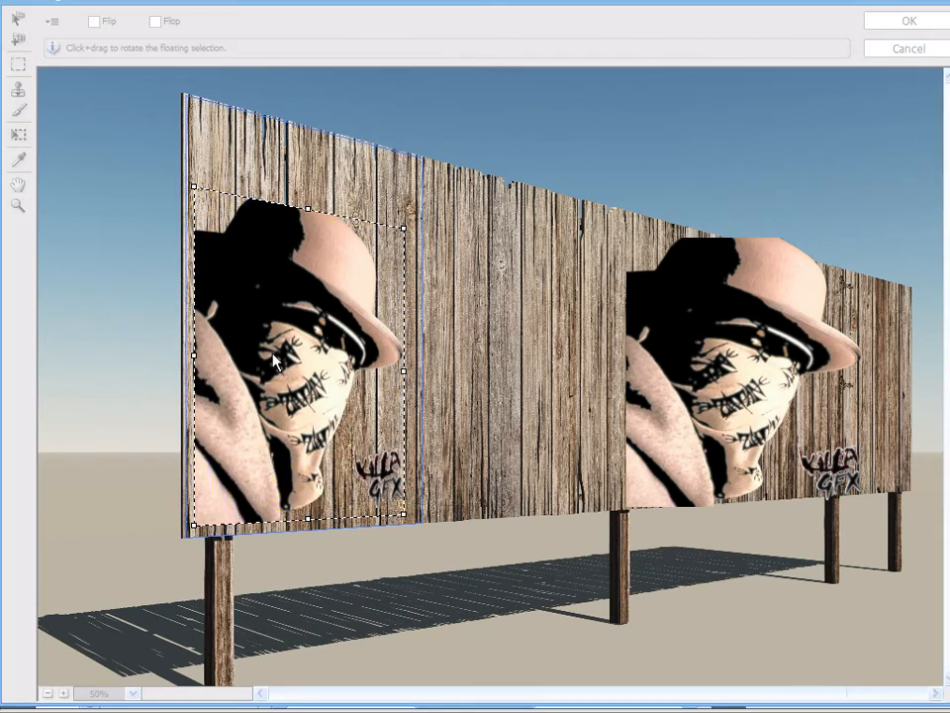
Shift the artwork down against the billboard's outer and lower edges and apply the Vanishing Point filter
drag(263, 401, 192, 371)
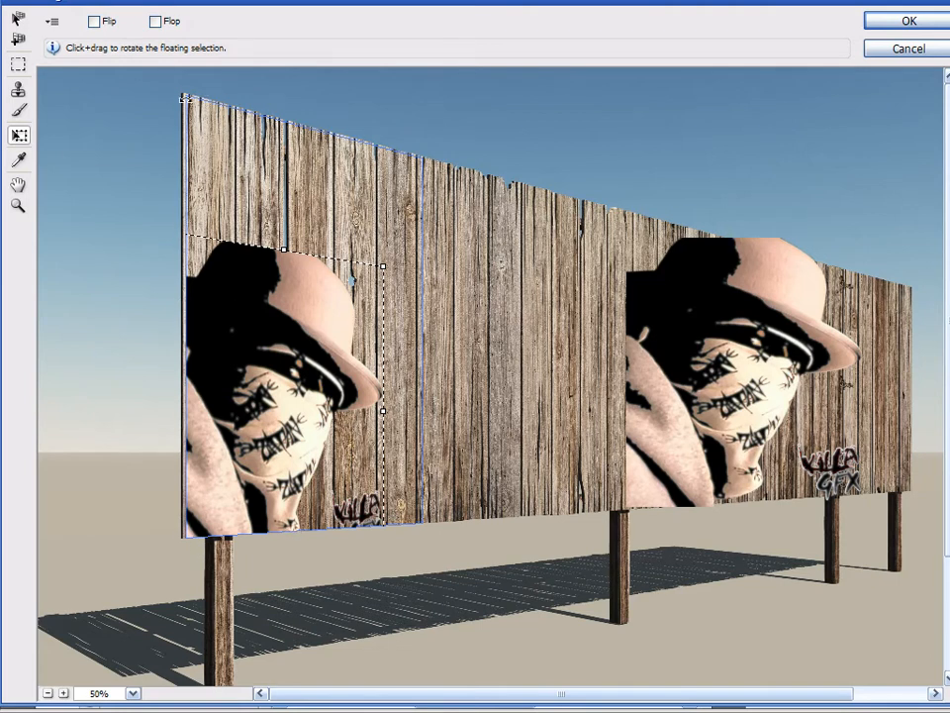
drag(254, 452, 273, 442)
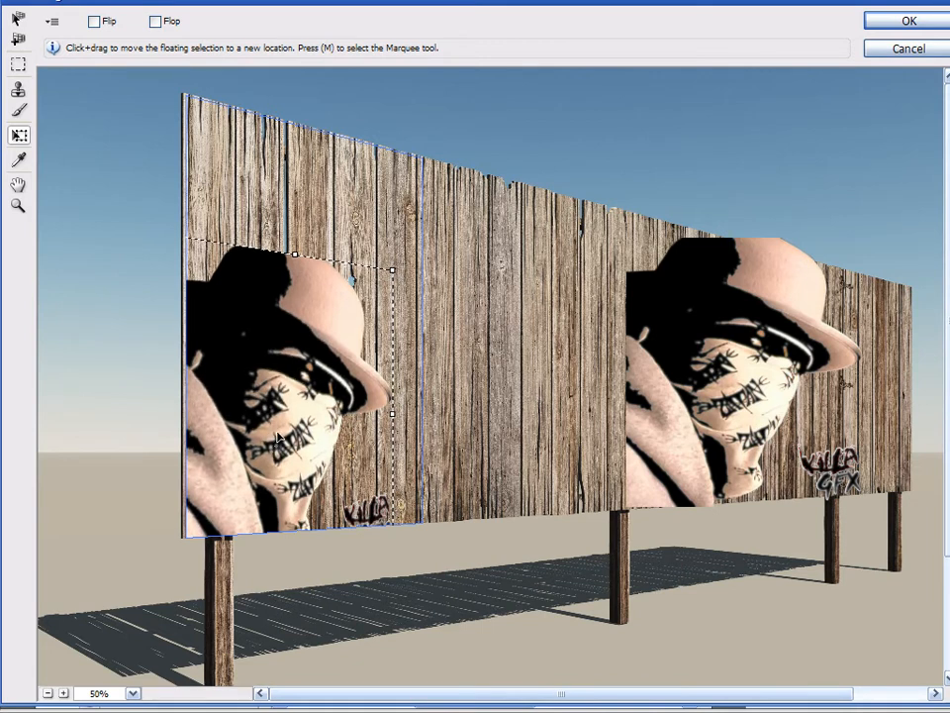
drag(278, 434, 277, 431)
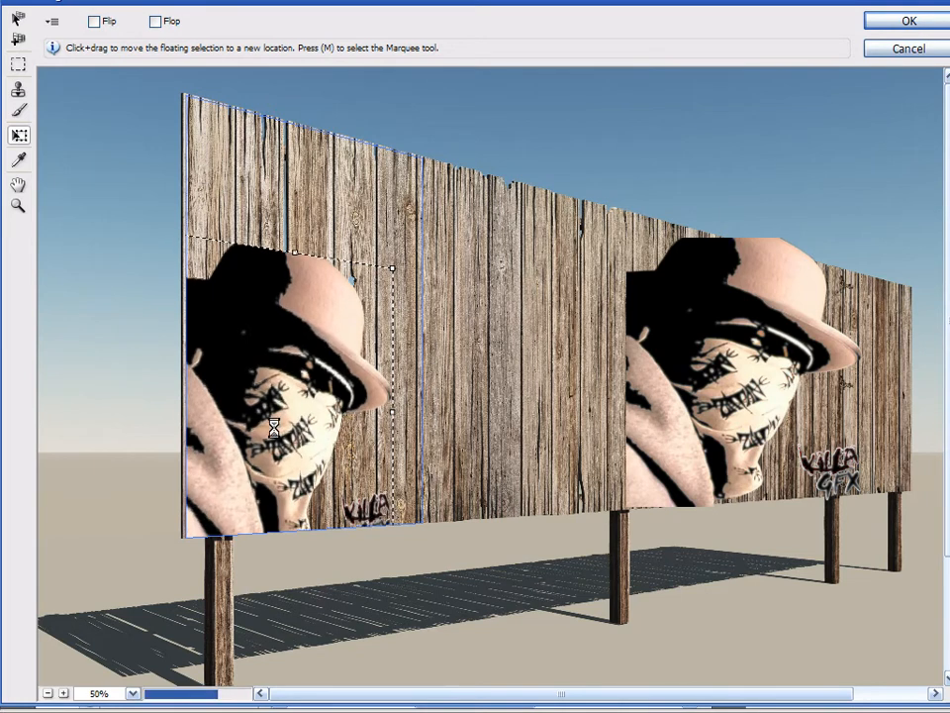
click(918, 14)
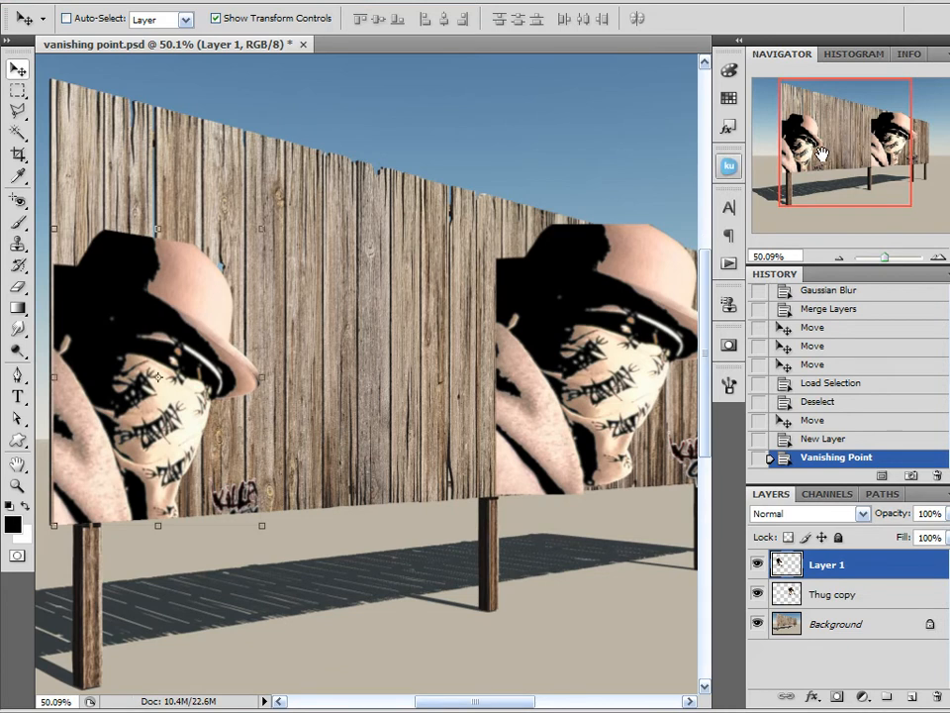
Undo the move of Layer 1 by reverting to the Vanishing Point history state
scroll(426, 277, left, 3)
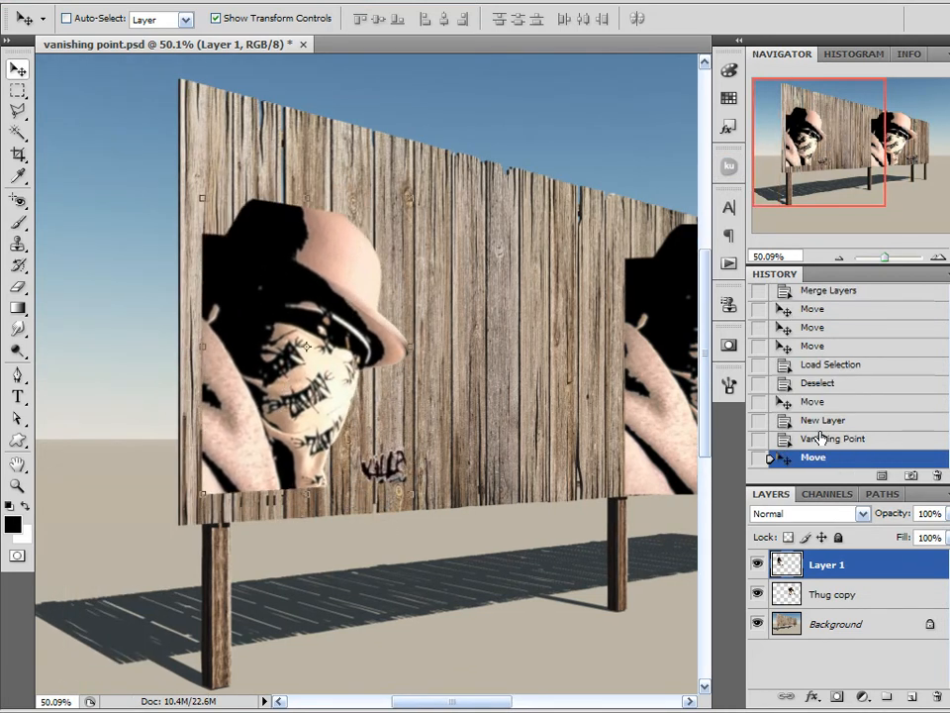
click(832, 439)
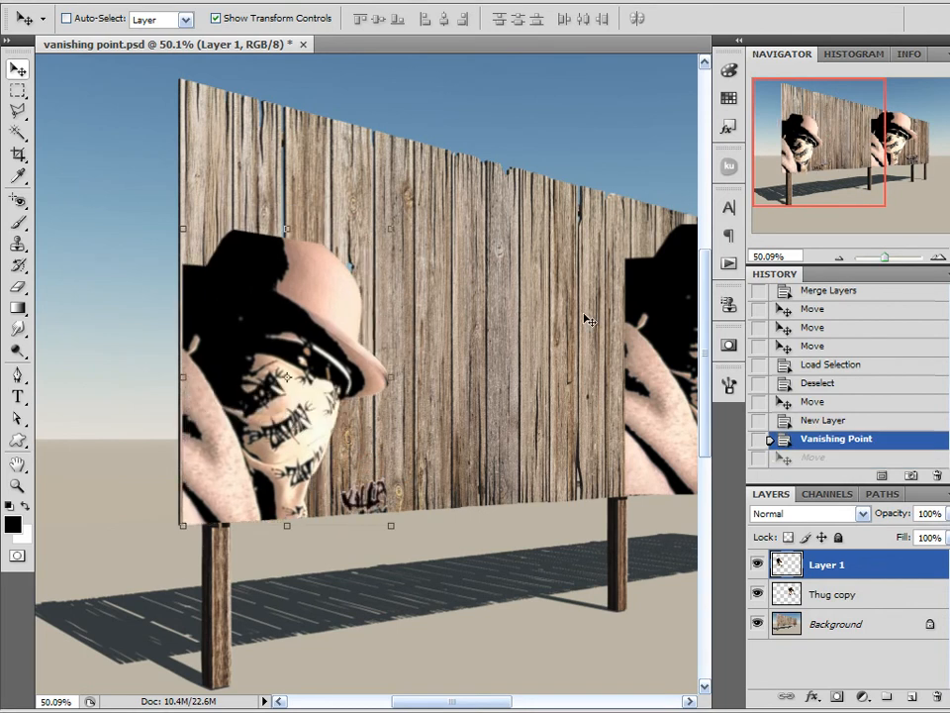
drag(830, 165, 855, 166)
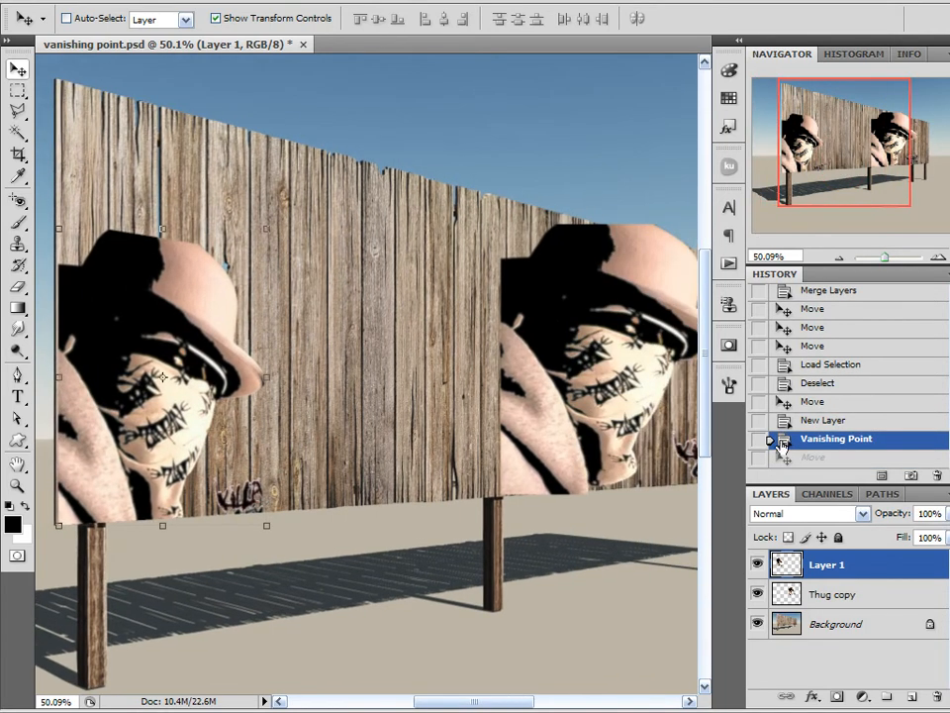
Hide the Thug copy layer and fit the whole billboard image in view at 25% zoom
click(758, 594)
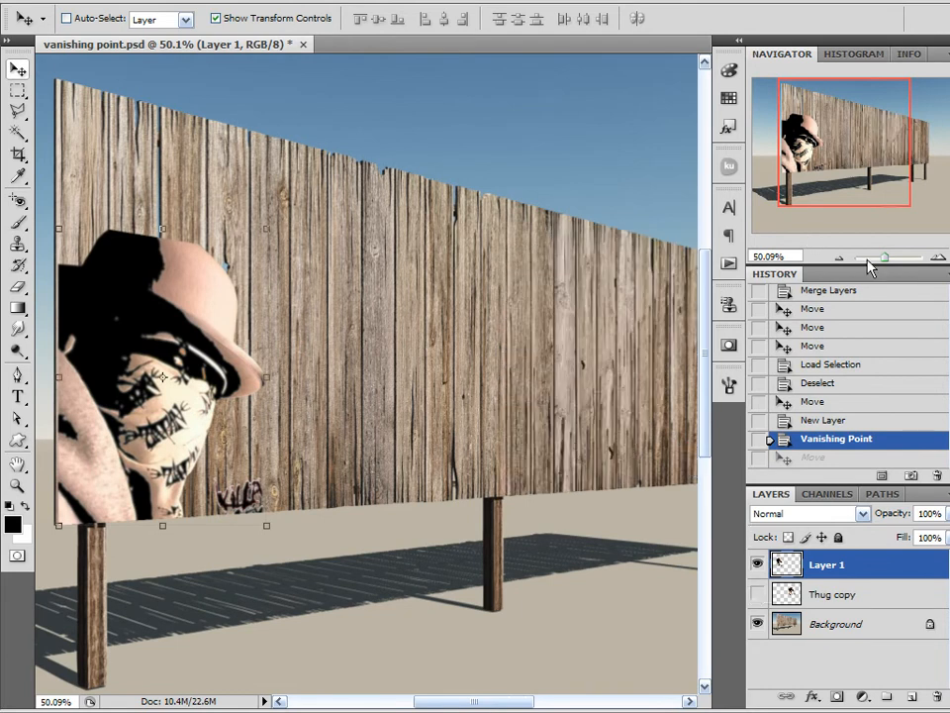
click(840, 258)
click(840, 259)
click(839, 259)
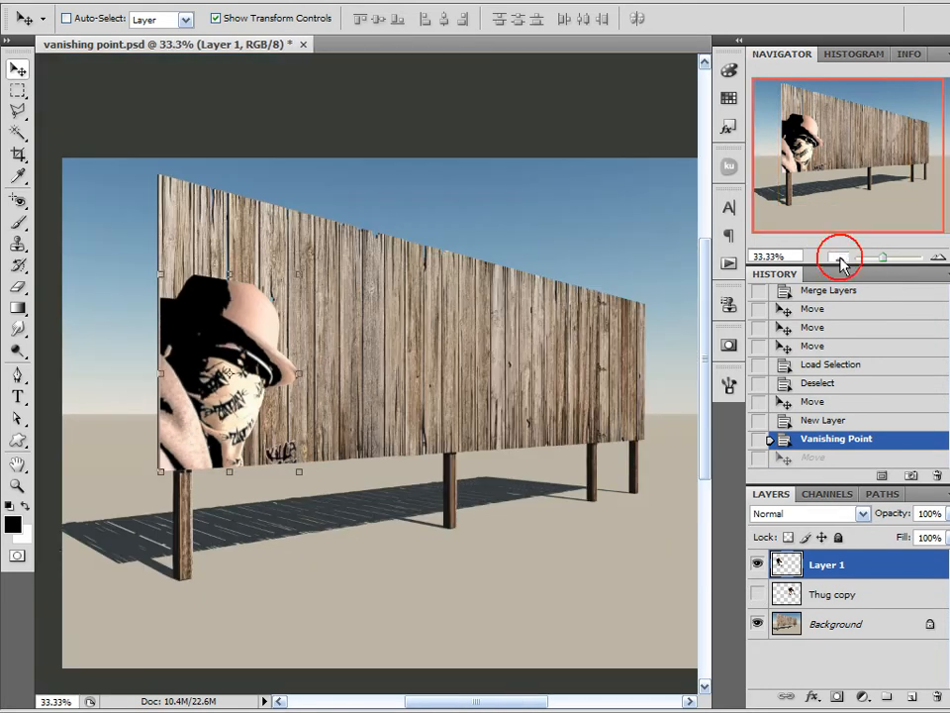
click(844, 191)
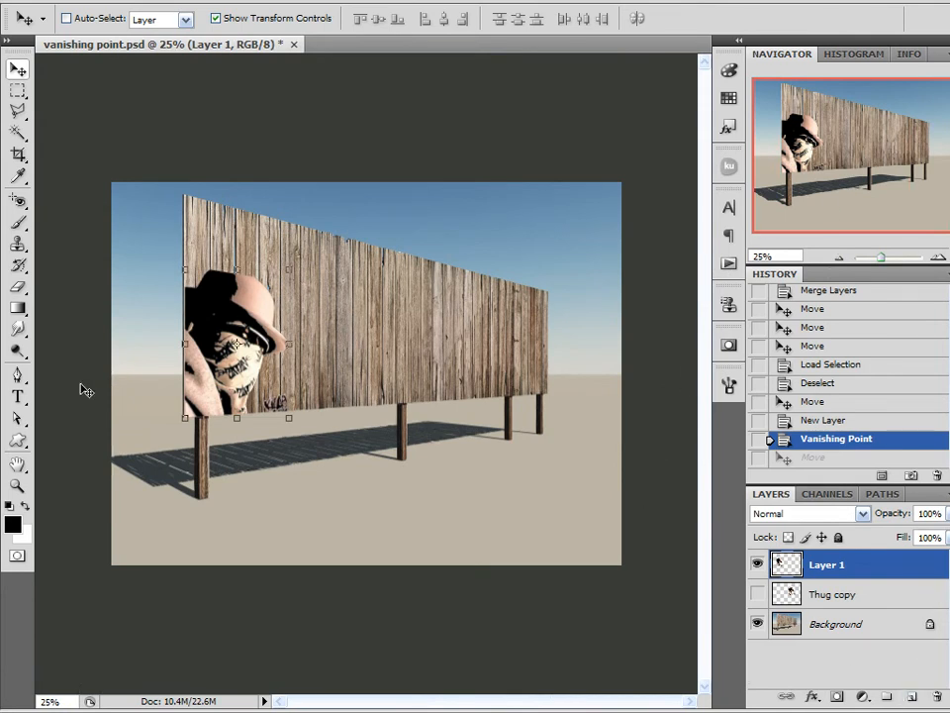
Add a black Myriad Pro text layer reading HELLO at the lower near corner of the billboard
click(18, 397)
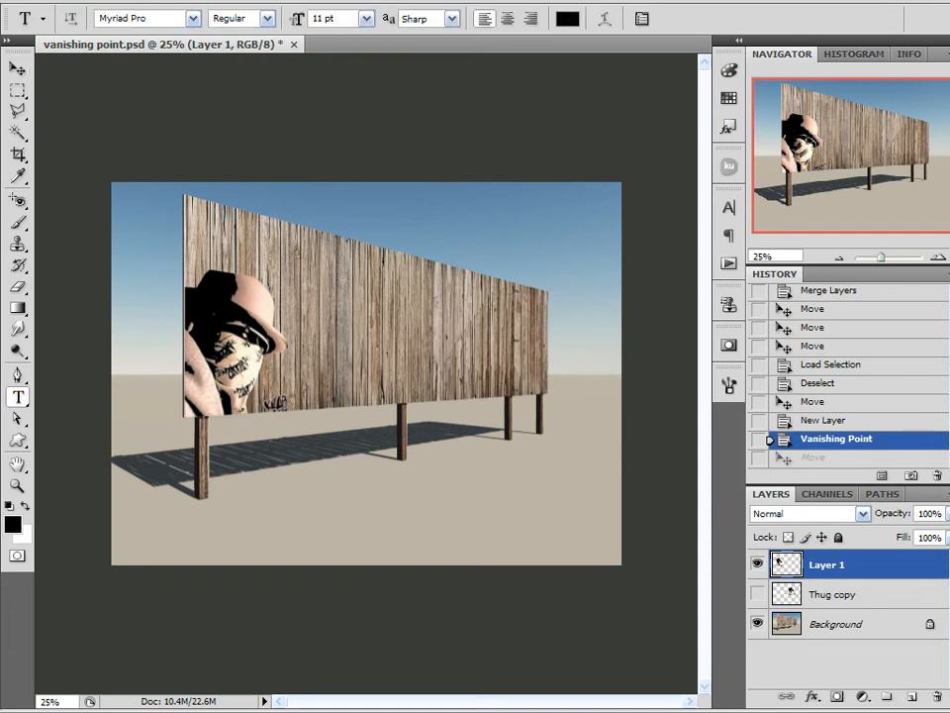
click(211, 407)
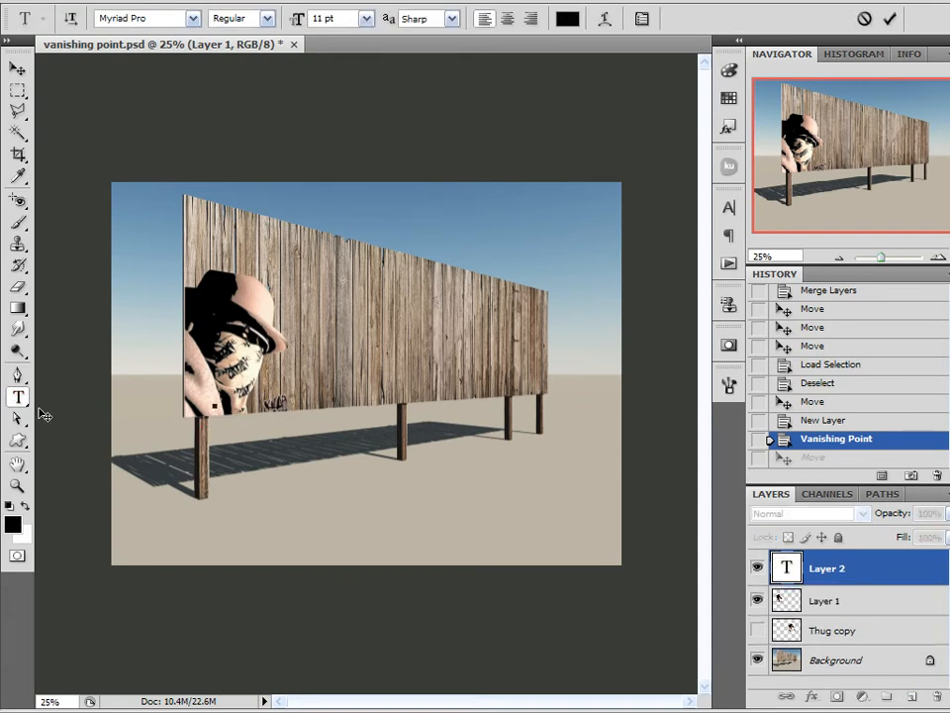
text(REL)
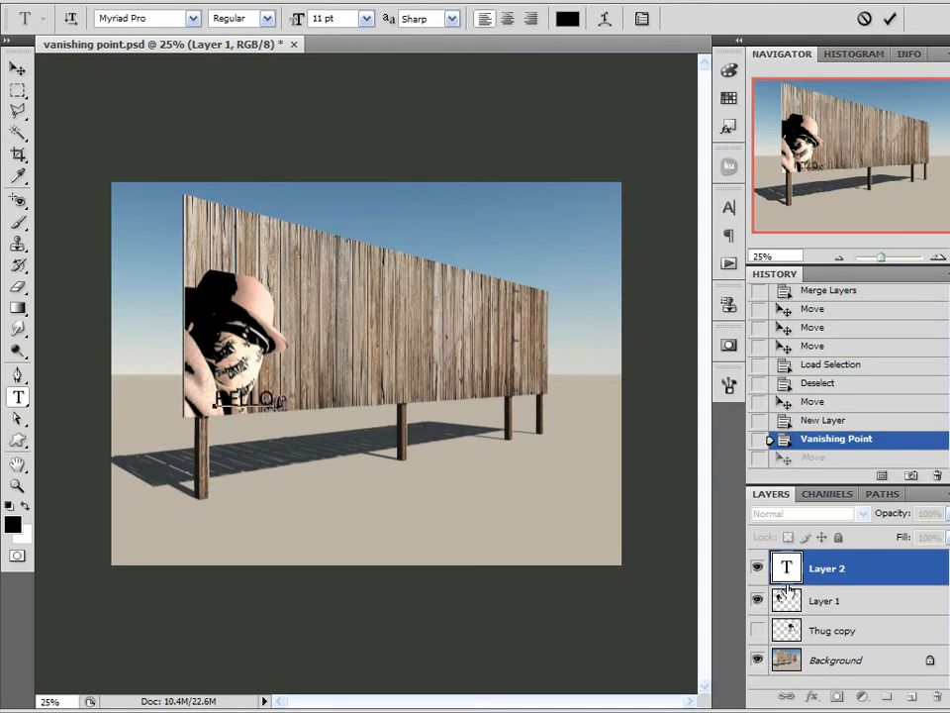
key(ctrl+Return)
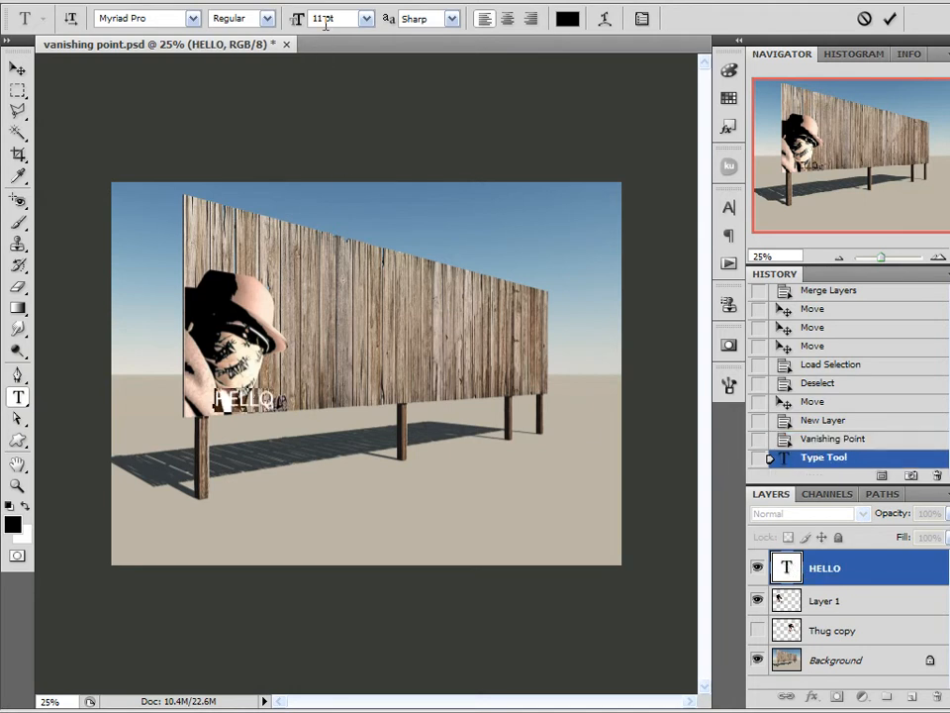
Set the HELLO text size to 26 pt and commit the edit, switching to the Move tool
drag(297, 20, 326, 30)
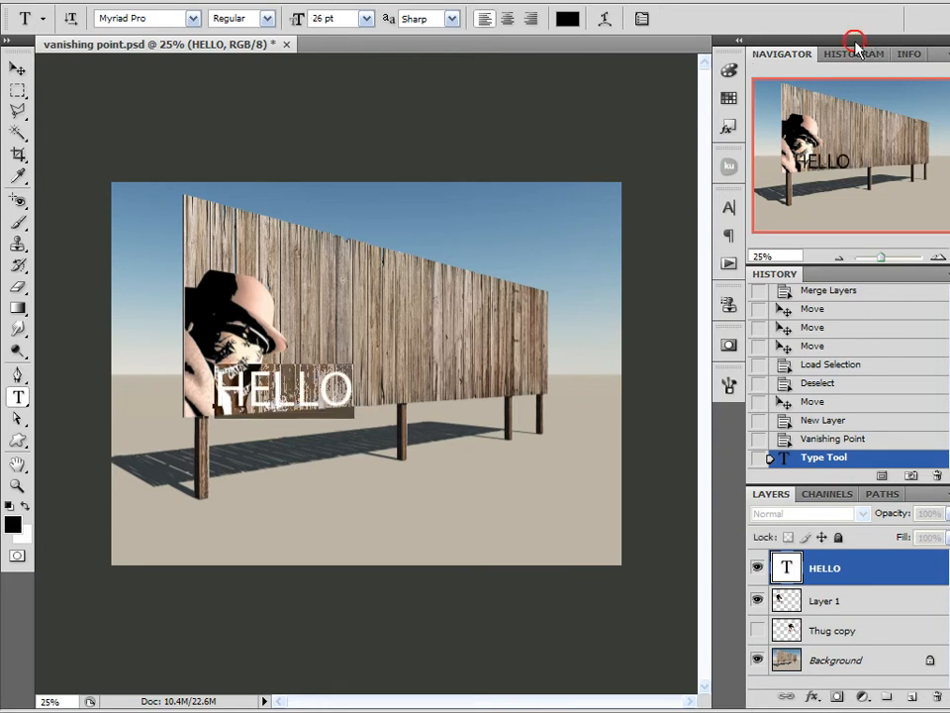
click(888, 19)
key(v)
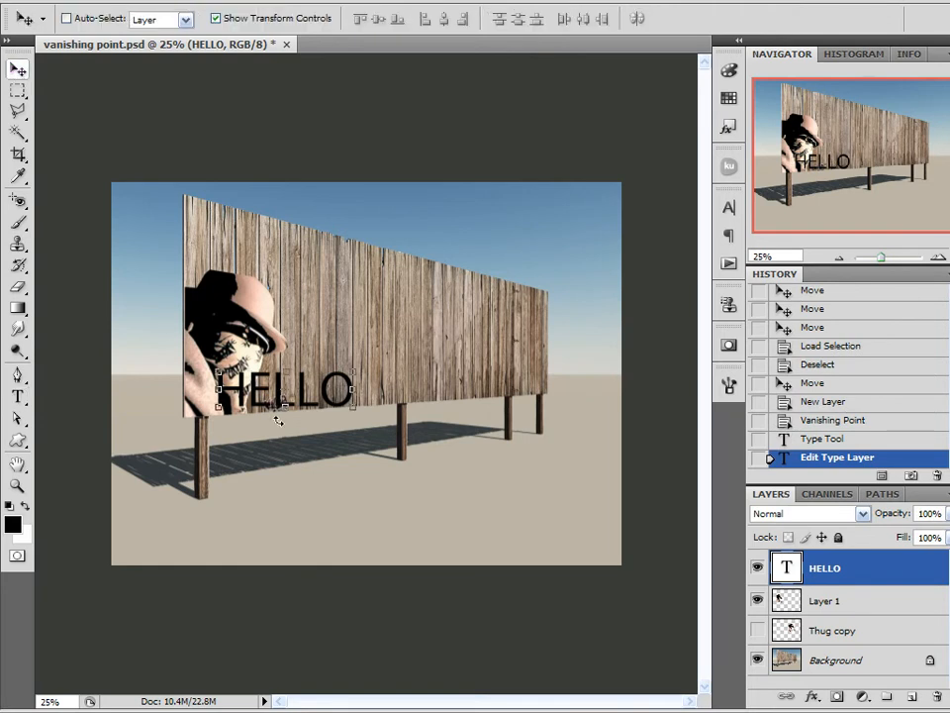
Move the HELLO text up and away from the near edge, to mid-height on the billboard overlapping the hat brim
scroll(269, 404, up, 2)
scroll(265, 410, up, 1)
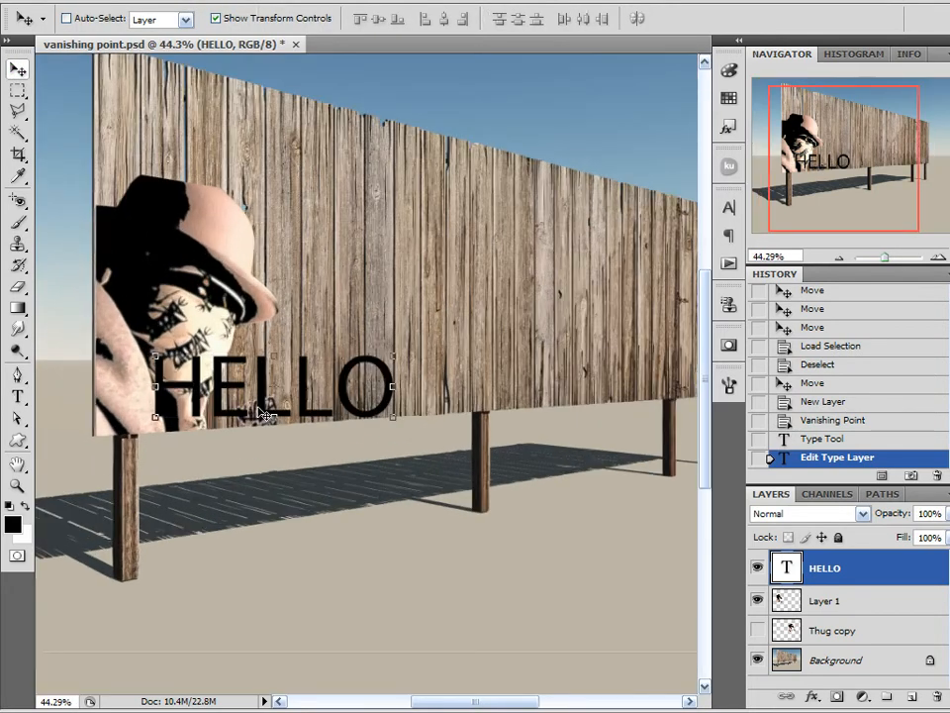
drag(824, 162, 811, 153)
drag(354, 430, 445, 312)
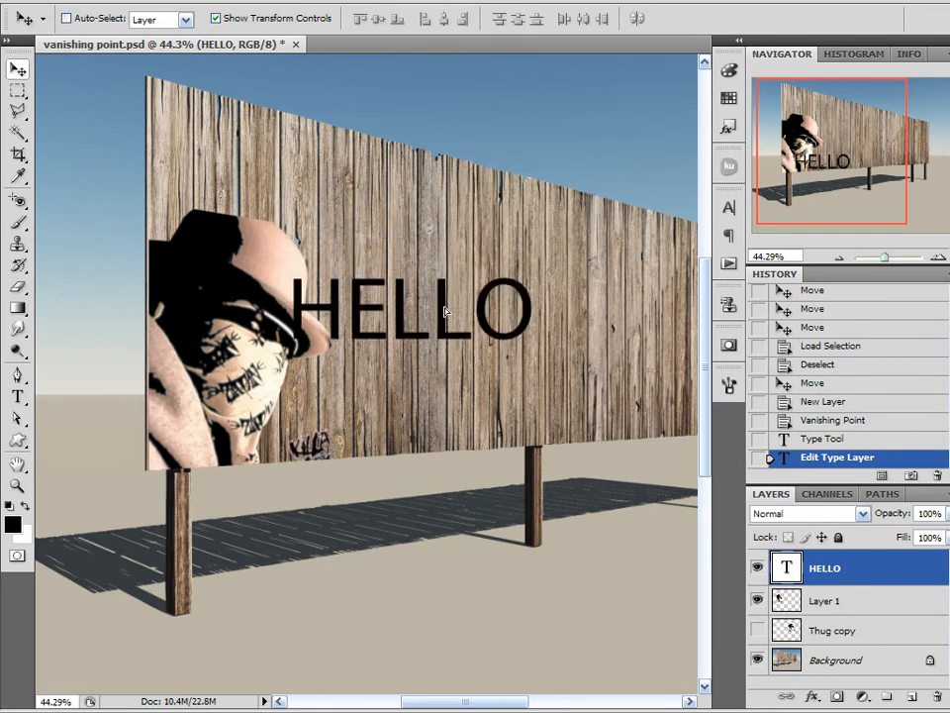
drag(794, 182, 802, 183)
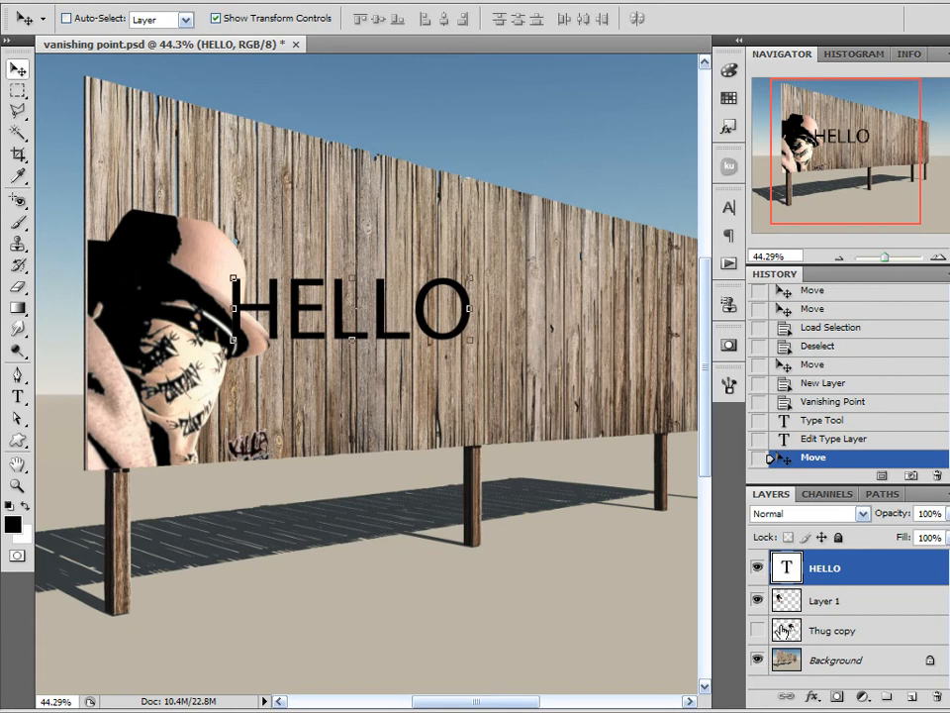
Copy the HELLO text's pixels, hide the text layer, deselect, and add a new empty layer above it
ctrl+click(787, 570)
click(81, 1)
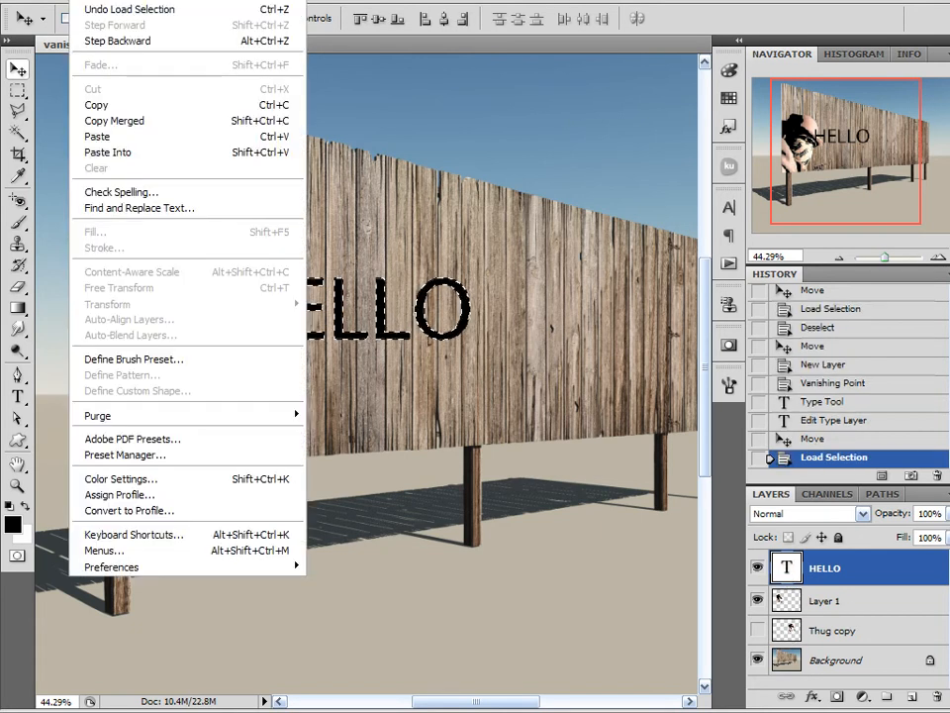
click(81, 106)
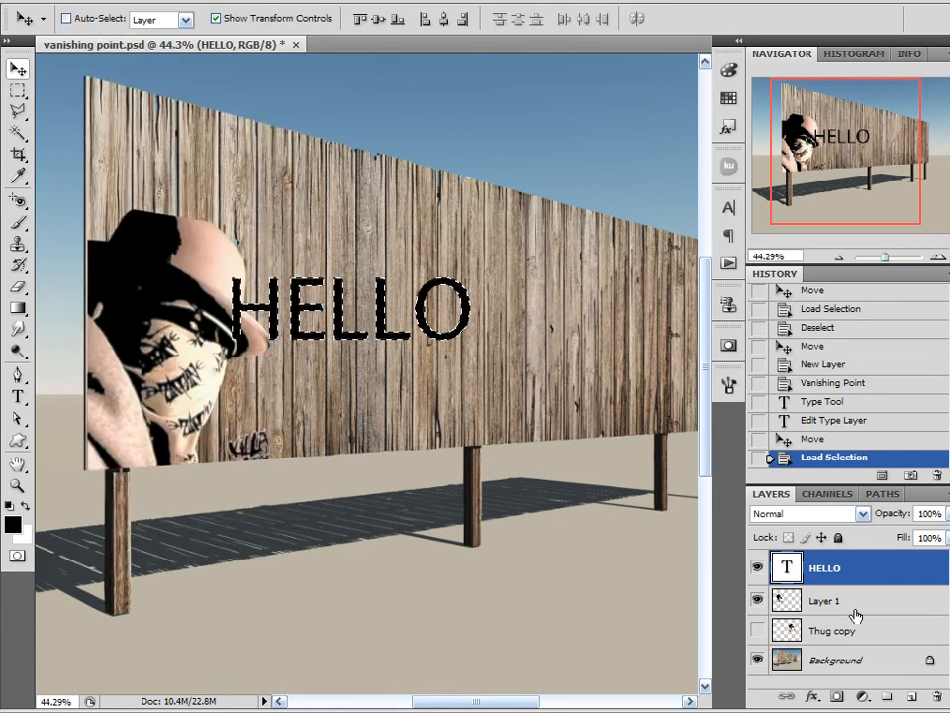
click(758, 567)
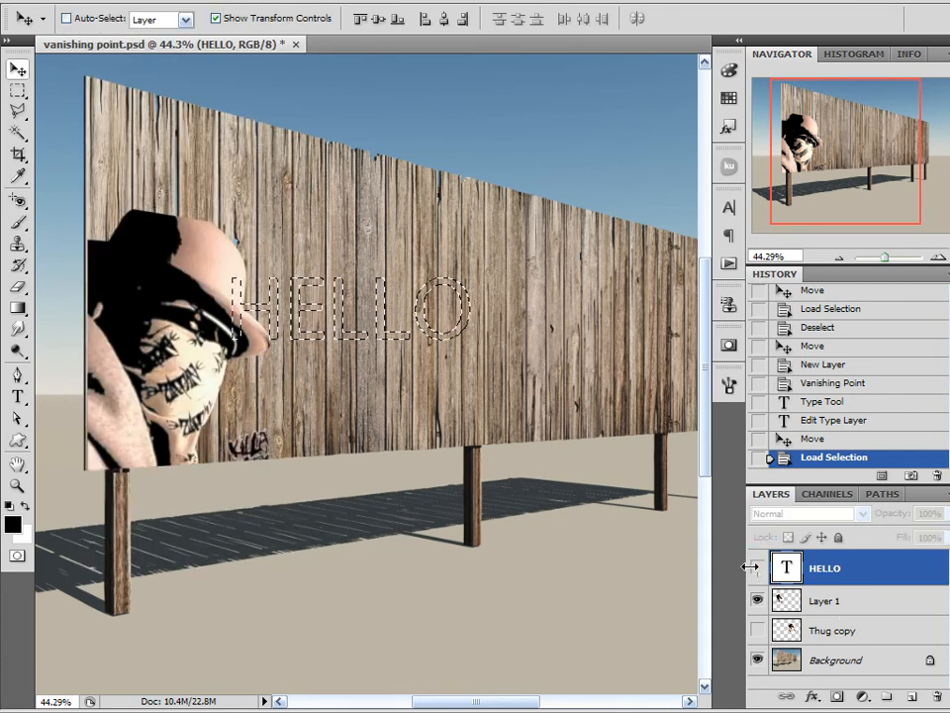
key(ctrl+d)
click(910, 697)
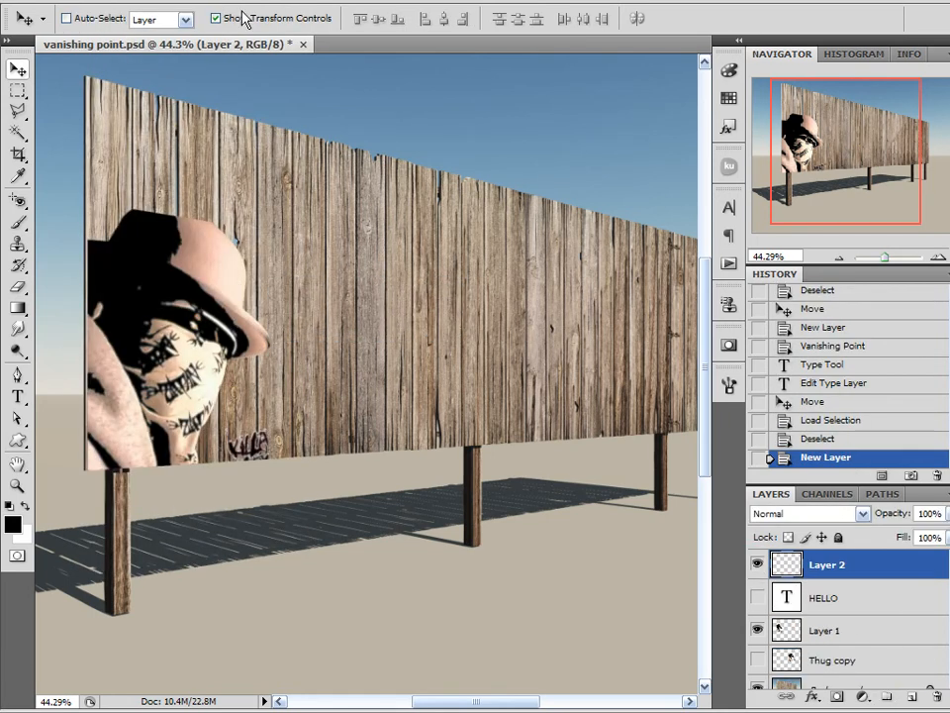
In Vanishing Point, shift the perspective plane just past the face and paste the copied HELLO onto it
click(193, 1)
click(269, 88)
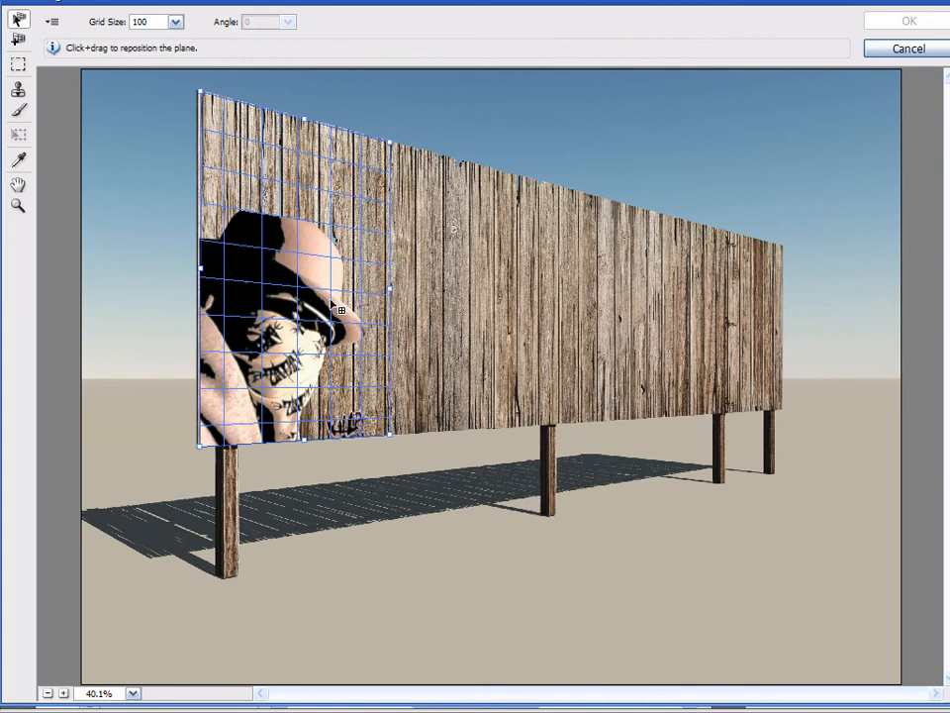
drag(321, 305, 458, 312)
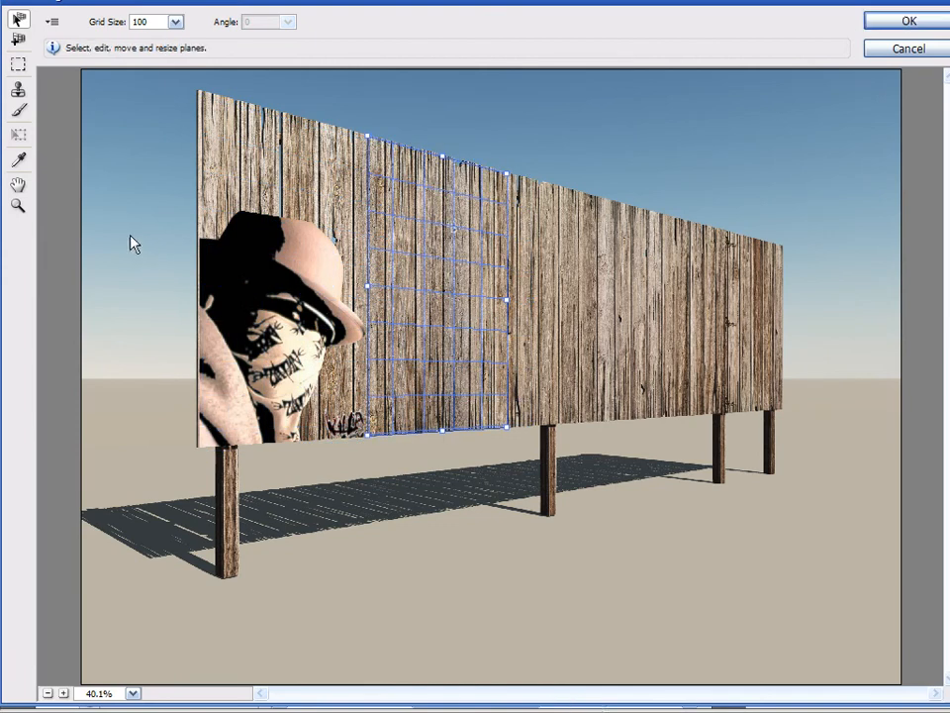
key(ctrl+v)
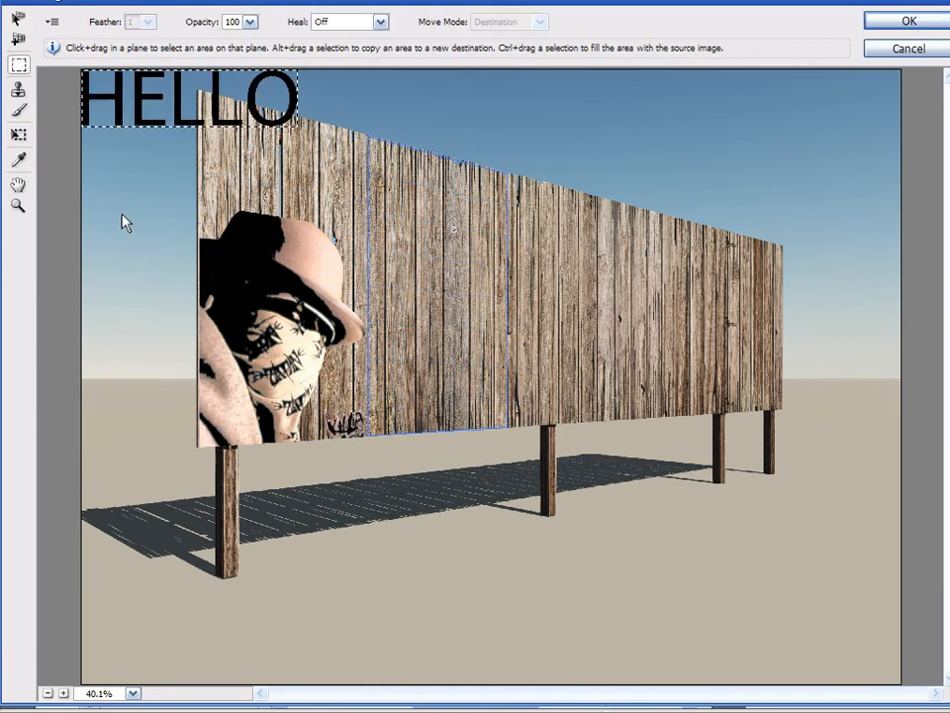
drag(143, 107, 398, 345)
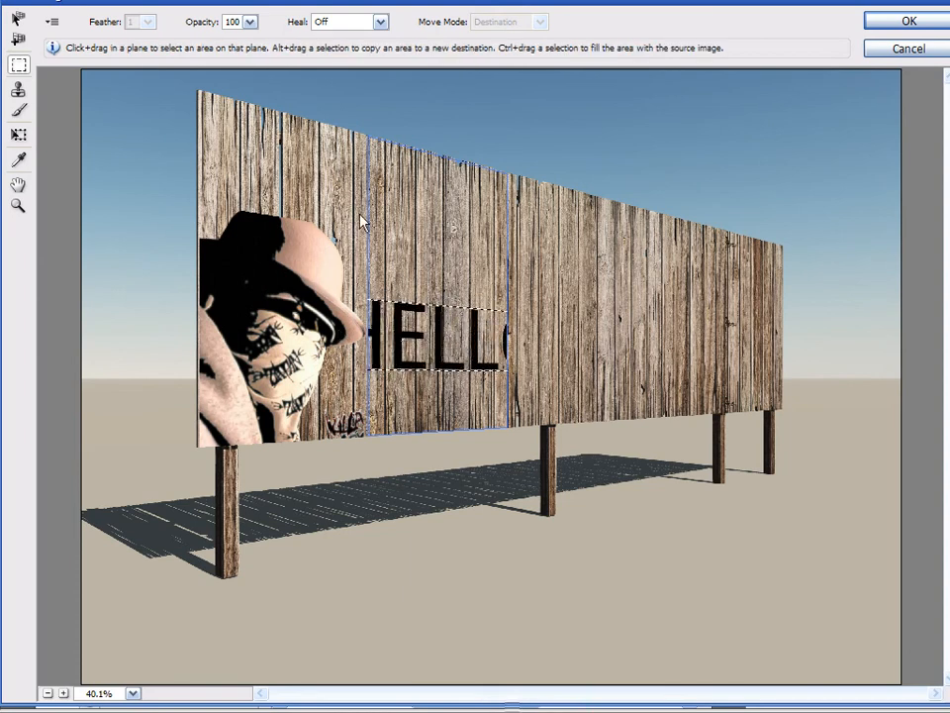
Scale HELLO down to fit inside the plane, place it near the billboard's lower edge, and apply Vanishing Point
click(18, 136)
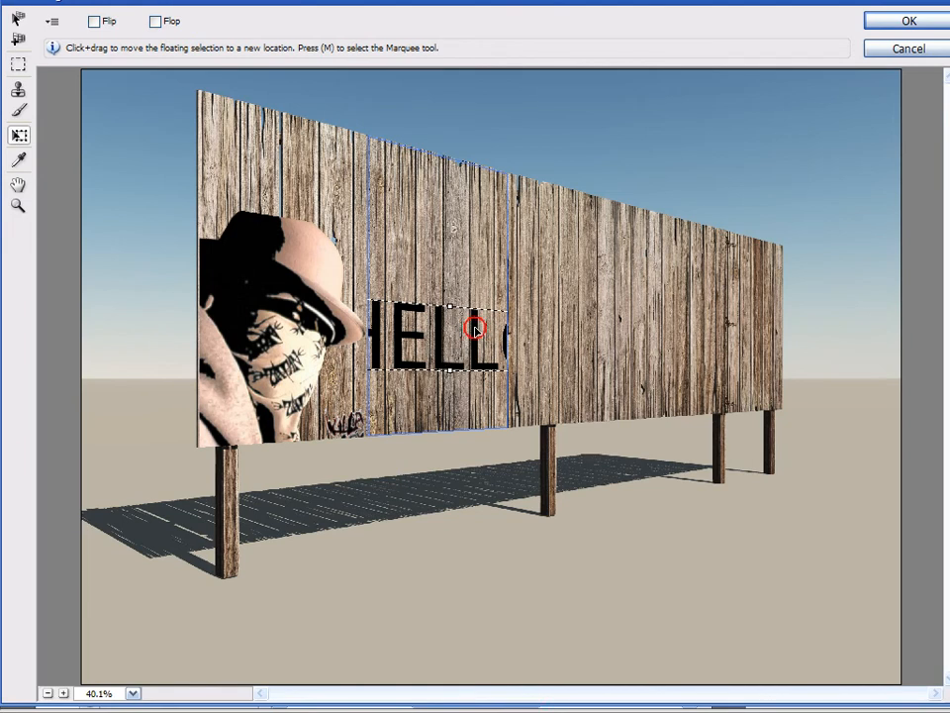
drag(475, 329, 387, 322)
mouse_move(470, 299)
mouse_down()
mouse_move(437, 283)
mouse_move(378, 280)
mouse_move(510, 290)
mouse_move(489, 305)
mouse_move(486, 290)
mouse_move(476, 318)
mouse_up()
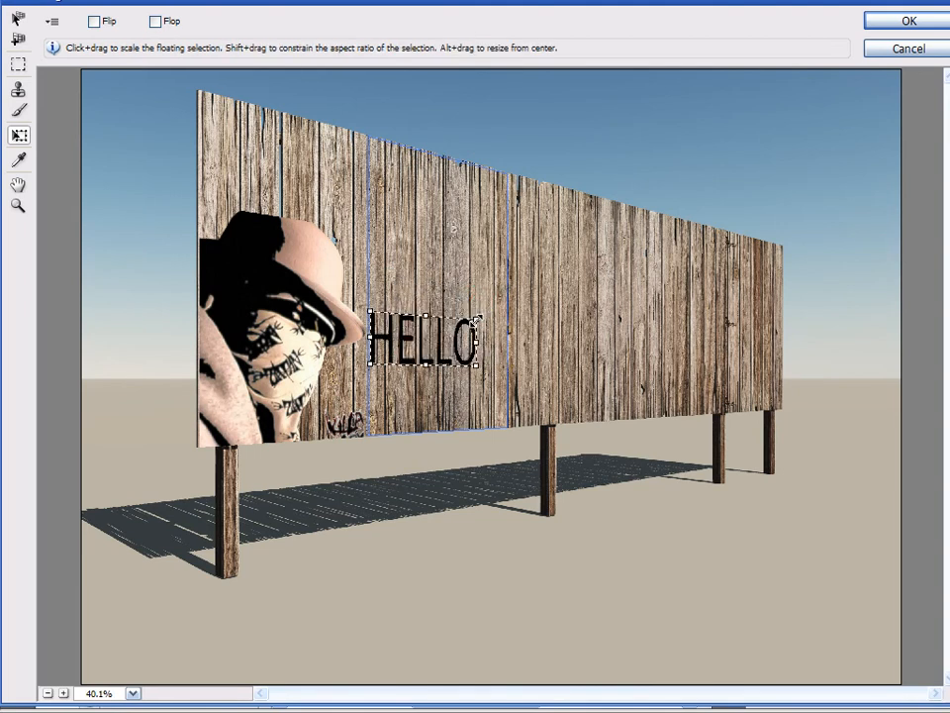
drag(402, 348, 410, 406)
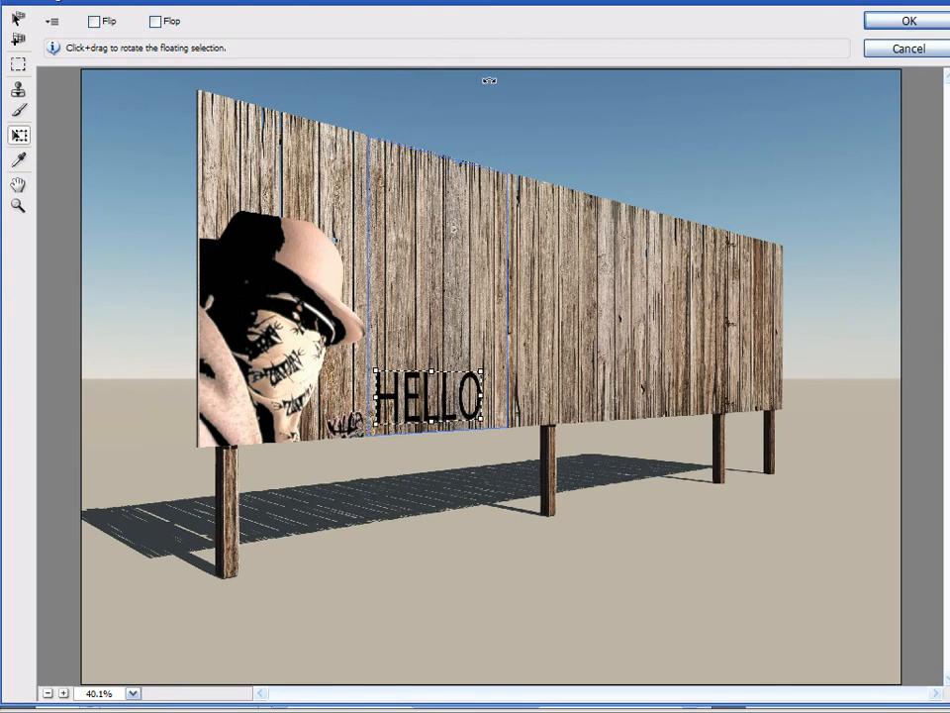
click(909, 21)
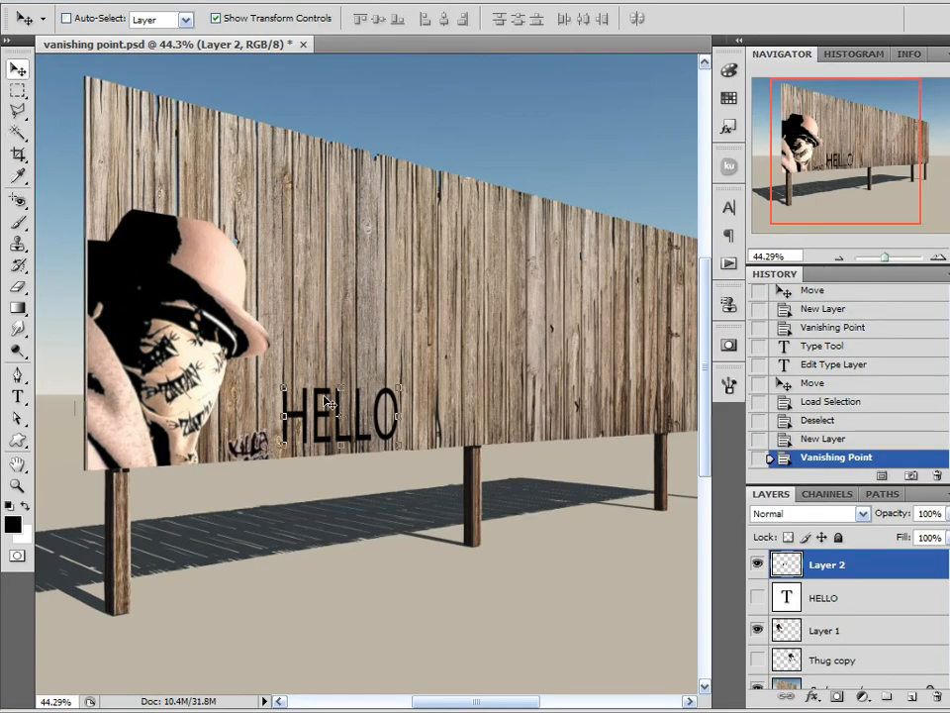
Move the perspective HELLO on Layer 2 against the masked face, over the small graffiti tag
drag(331, 401, 269, 413)
scroll(513, 362, down, 2)
drag(822, 211, 837, 198)
click(526, 560)
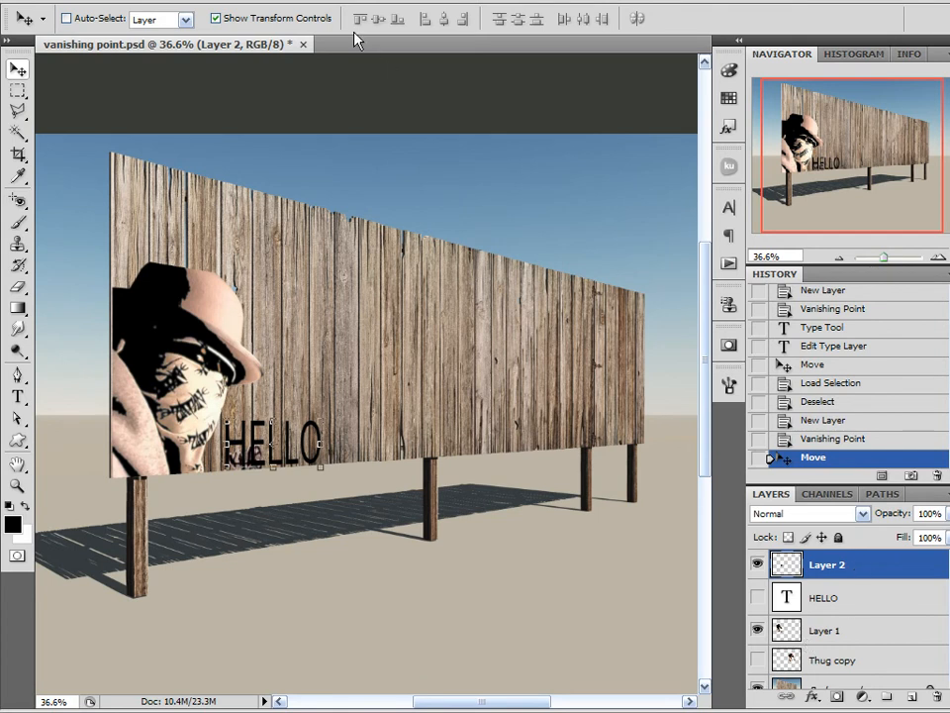
Add a new empty layer above Layer 2 and open the Vanishing Point filter on it
click(905, 697)
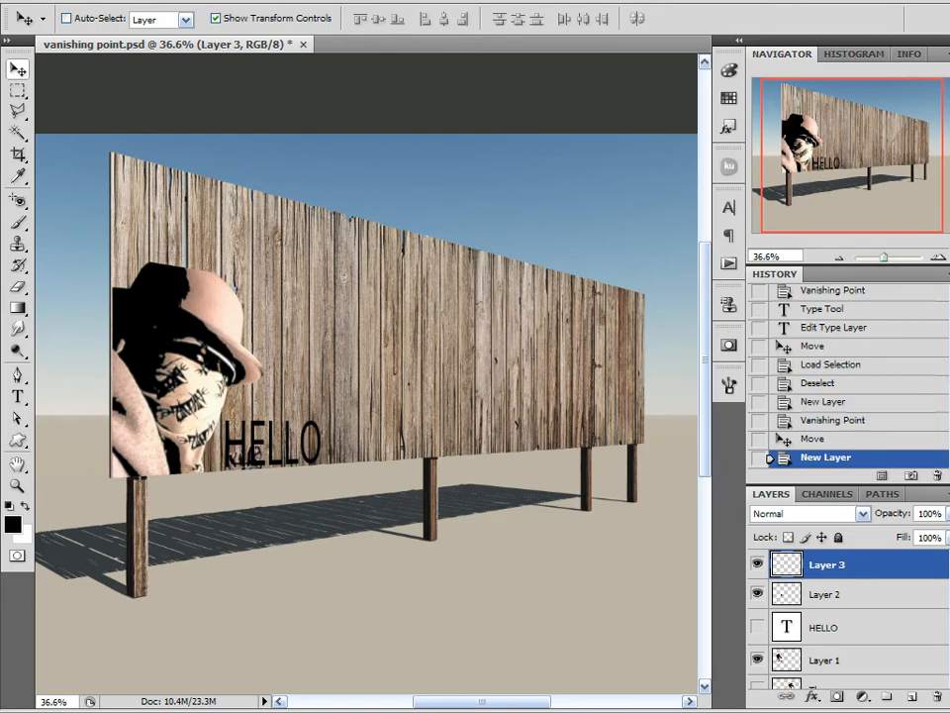
click(198, 2)
click(303, 93)
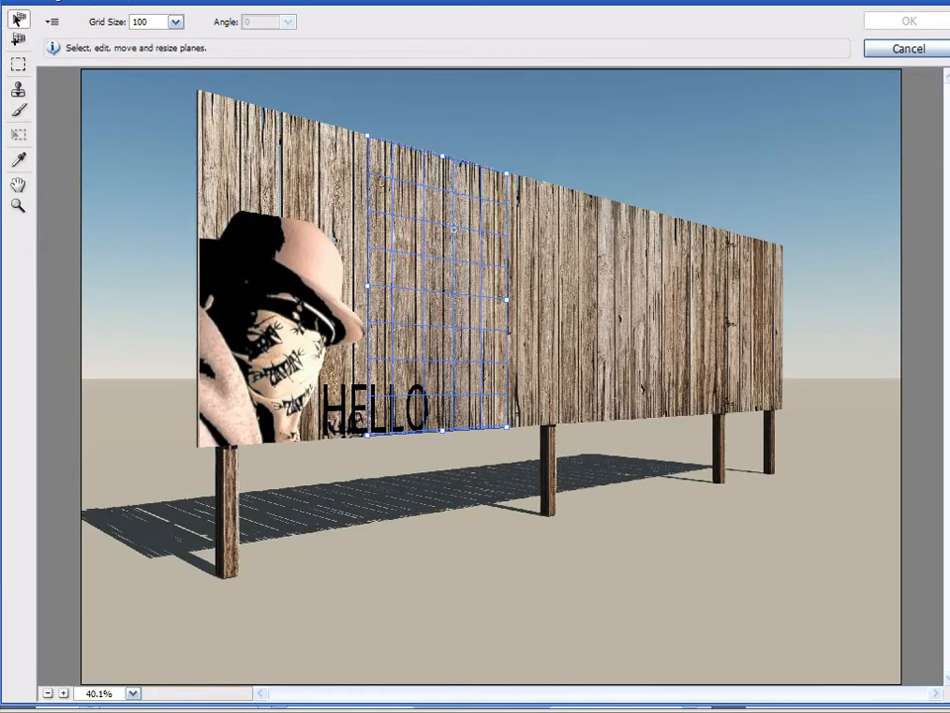
Set the Vanishing Point brush color to red (ff0000) and the brush hardness to 74
click(18, 110)
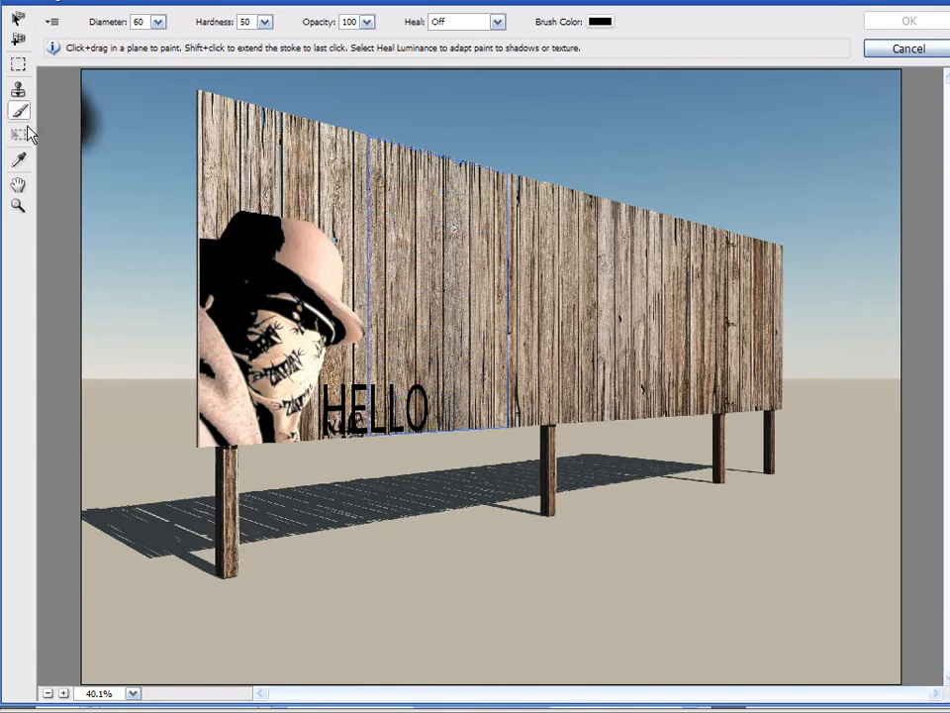
click(17, 160)
click(153, 21)
drag(622, 122, 721, 66)
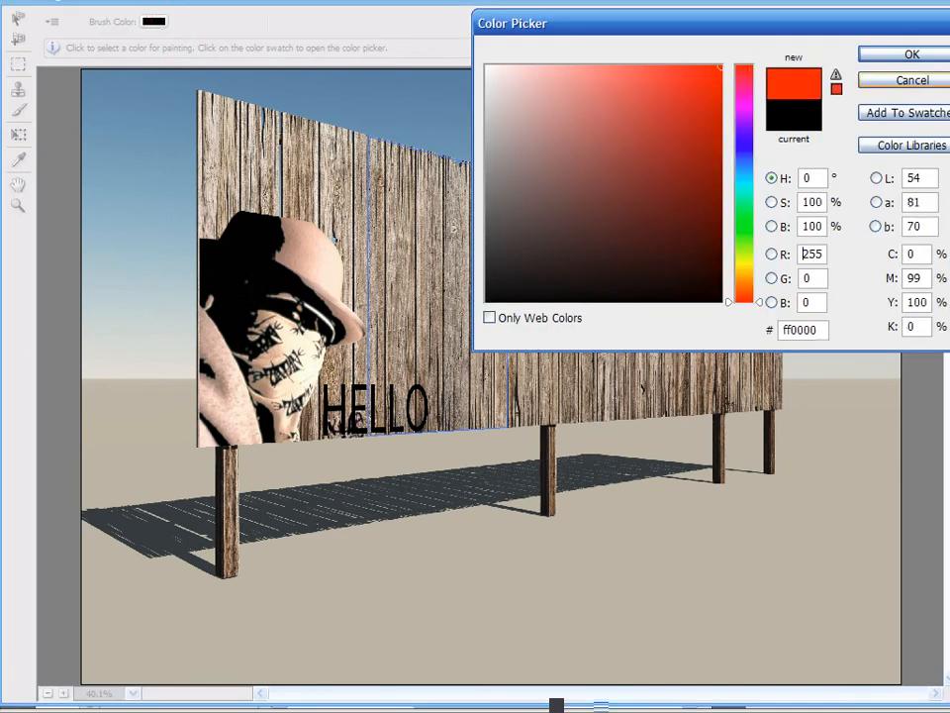
click(893, 56)
click(17, 110)
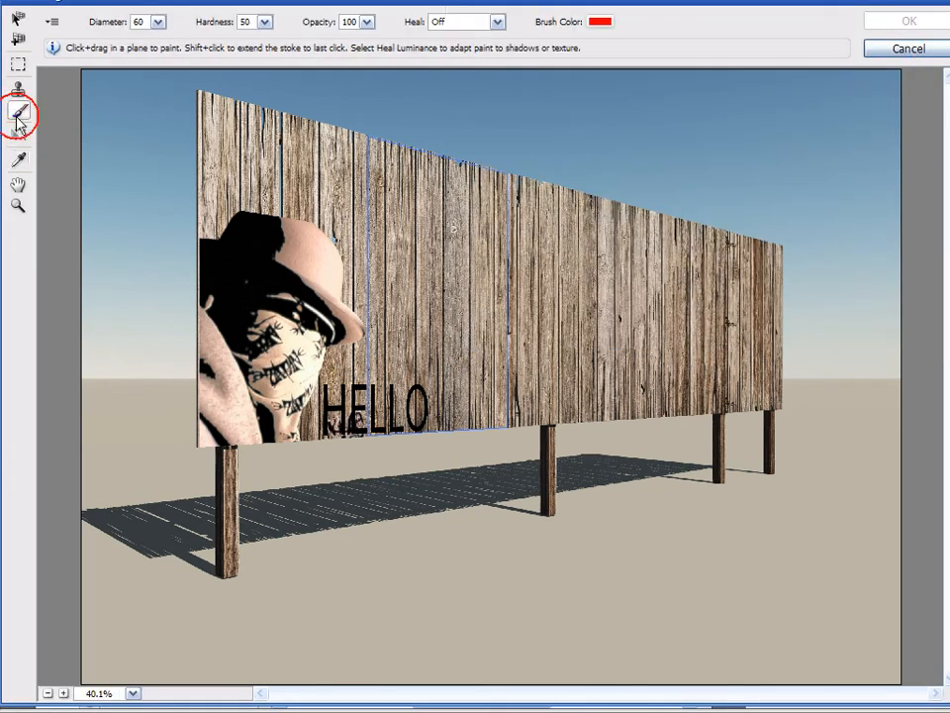
click(264, 20)
drag(214, 45, 239, 47)
click(264, 20)
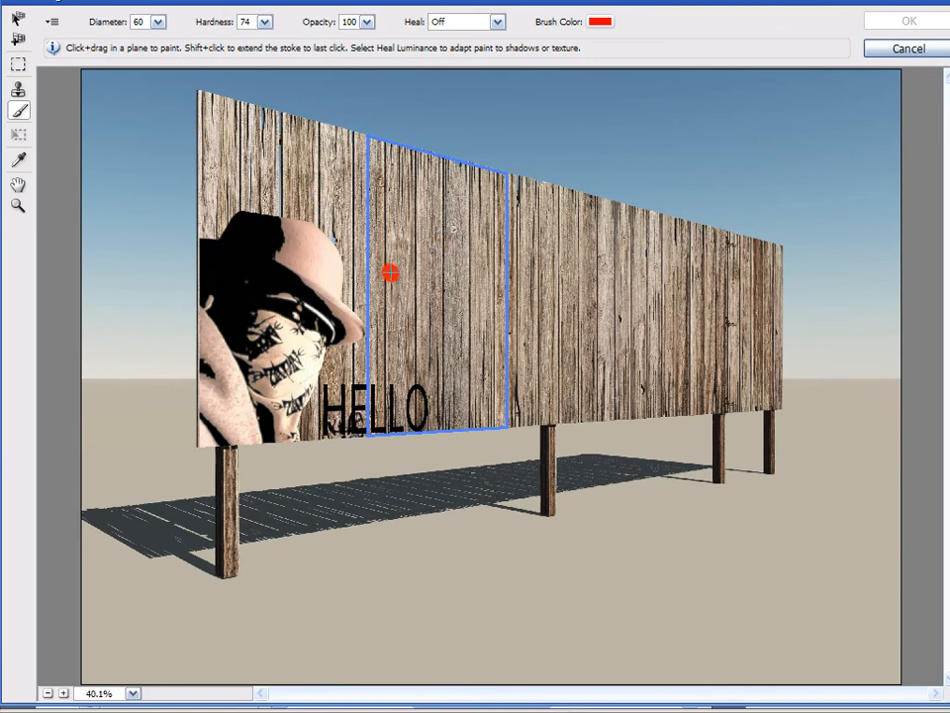
Paint a stacked I, a rounded shape and MOM freehand in red inside the plane and apply the filter
mouse_move(426, 220)
mouse_down()
mouse_move(431, 193)
mouse_move(414, 182)
mouse_move(452, 187)
mouse_up()
drag(408, 226, 448, 226)
mouse_move(416, 285)
mouse_down()
mouse_move(430, 260)
mouse_move(447, 273)
mouse_move(417, 288)
mouse_up()
mouse_move(390, 357)
mouse_down()
mouse_move(394, 320)
mouse_move(415, 319)
mouse_move(442, 329)
mouse_move(473, 342)
mouse_up()
key(Return)
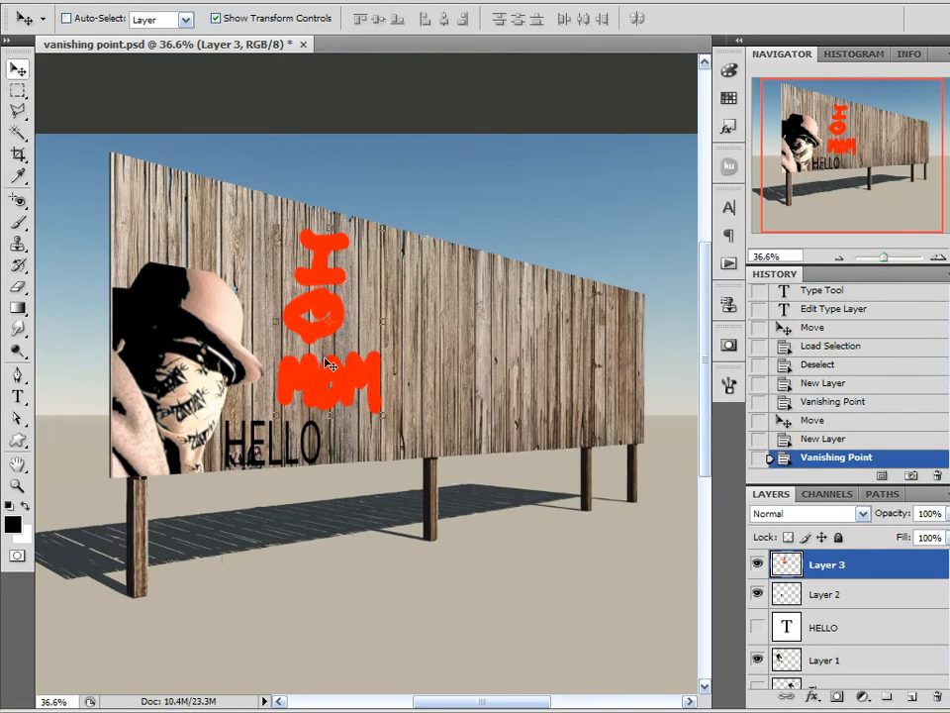
Move the red painted lettering on Layer 3 along the billboard to above the second post
drag(279, 265, 337, 285)
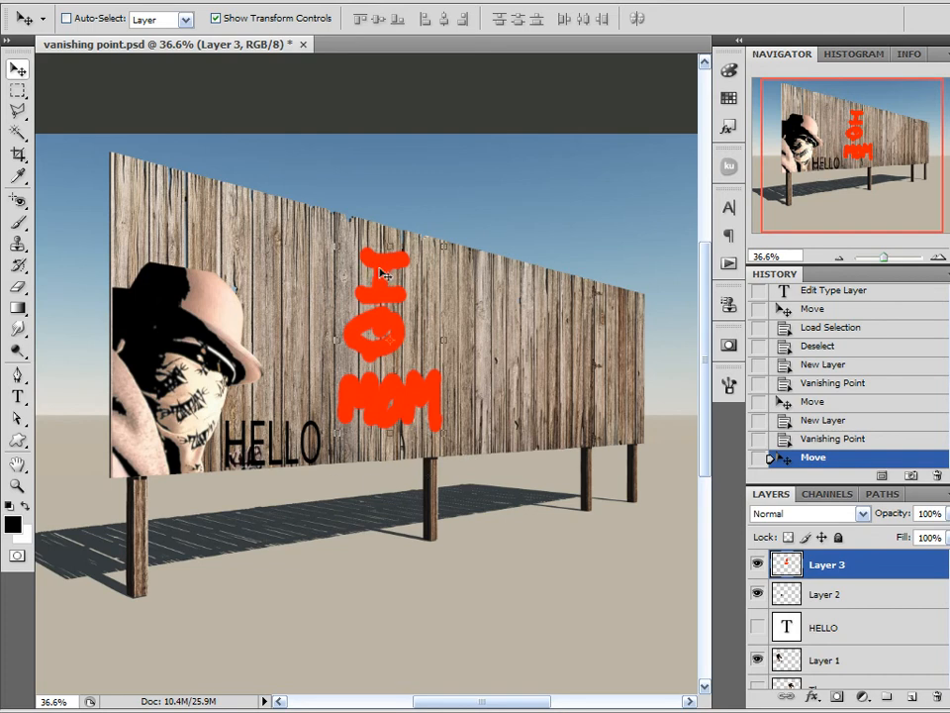
drag(408, 394, 456, 404)
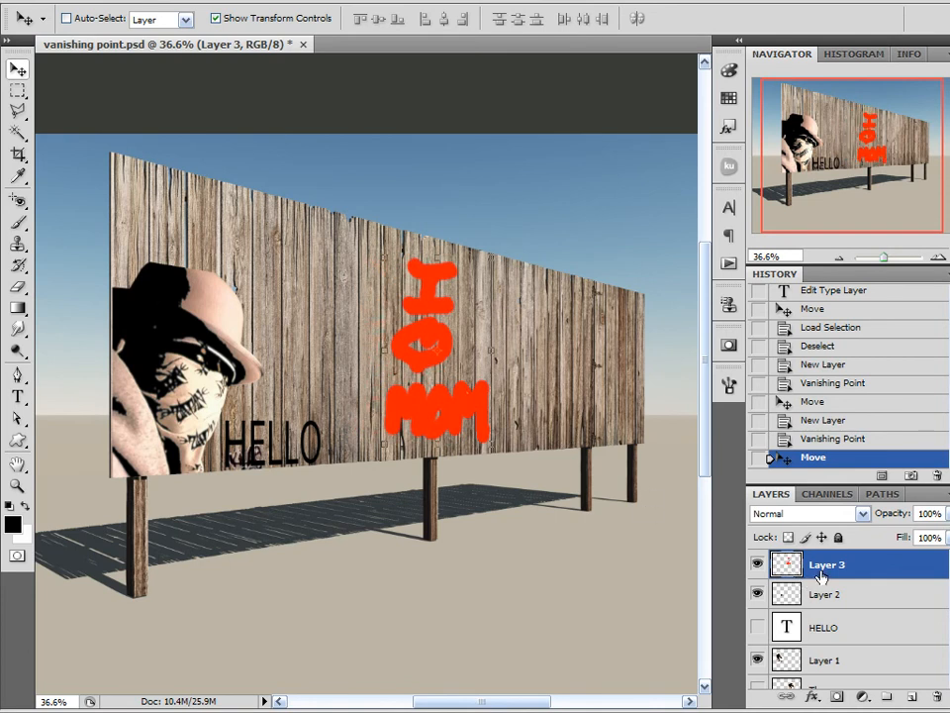
Copy the red lettering from Layer 3, deselect, add a new empty layer, and hide Layer 3
ctrl+click(786, 564)
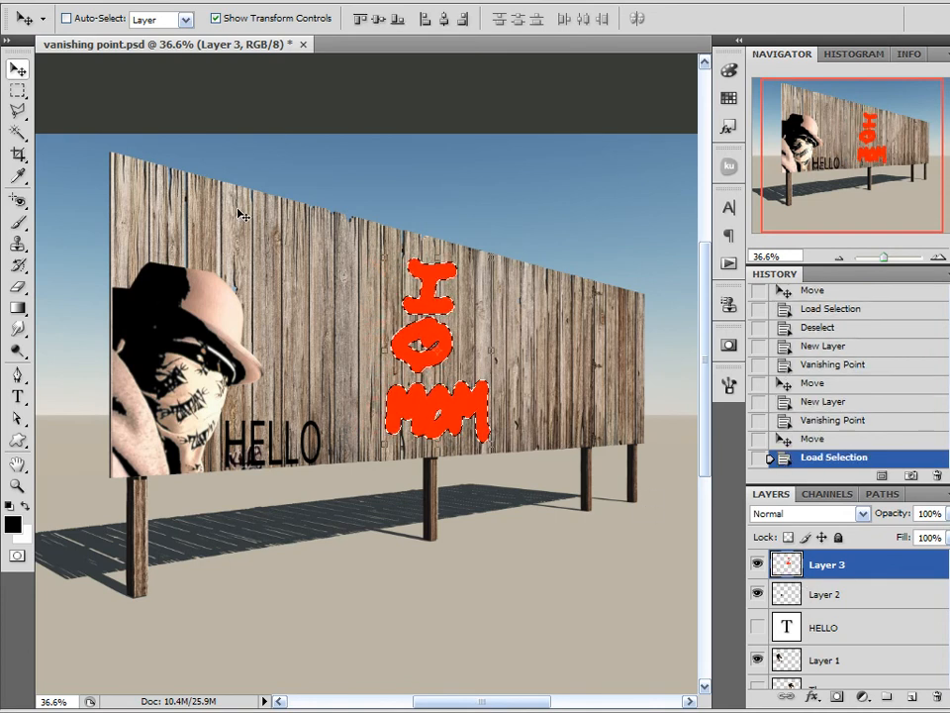
click(84, 1)
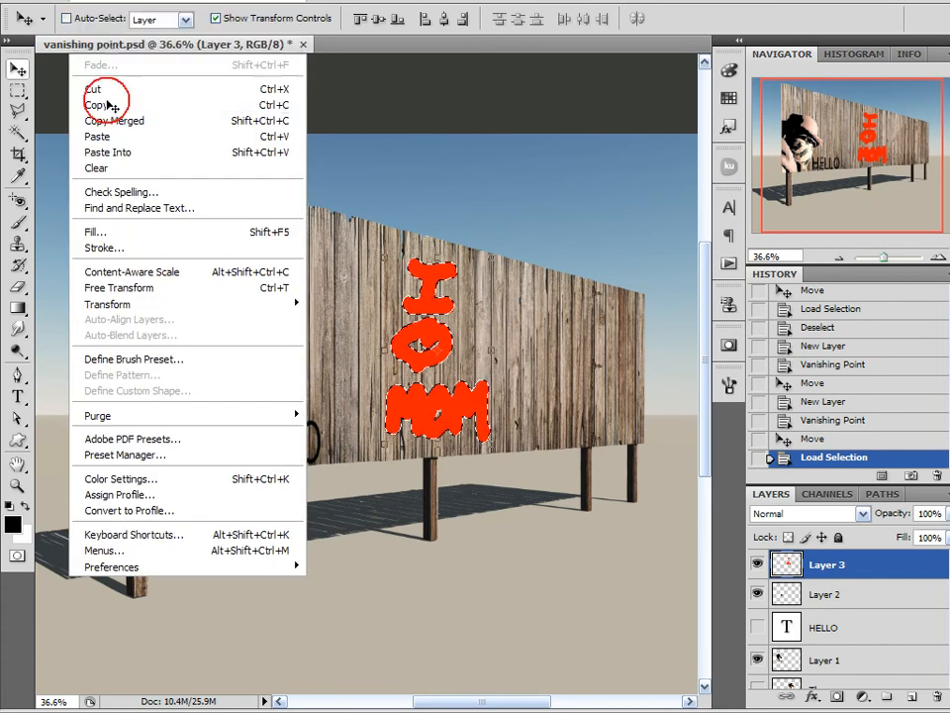
click(99, 104)
key(ctrl+d)
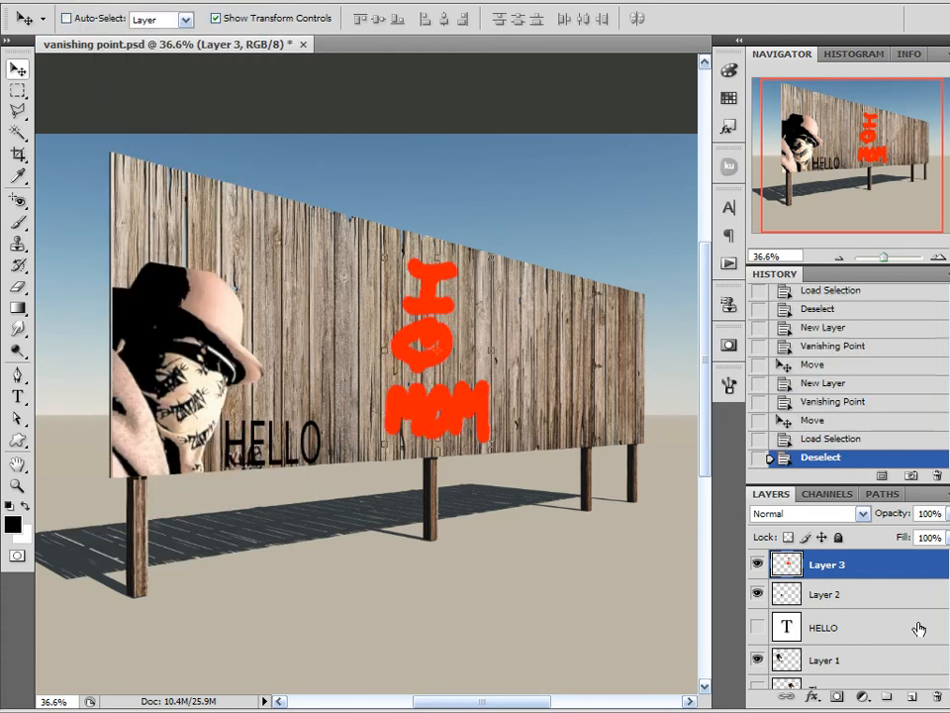
click(912, 696)
click(757, 595)
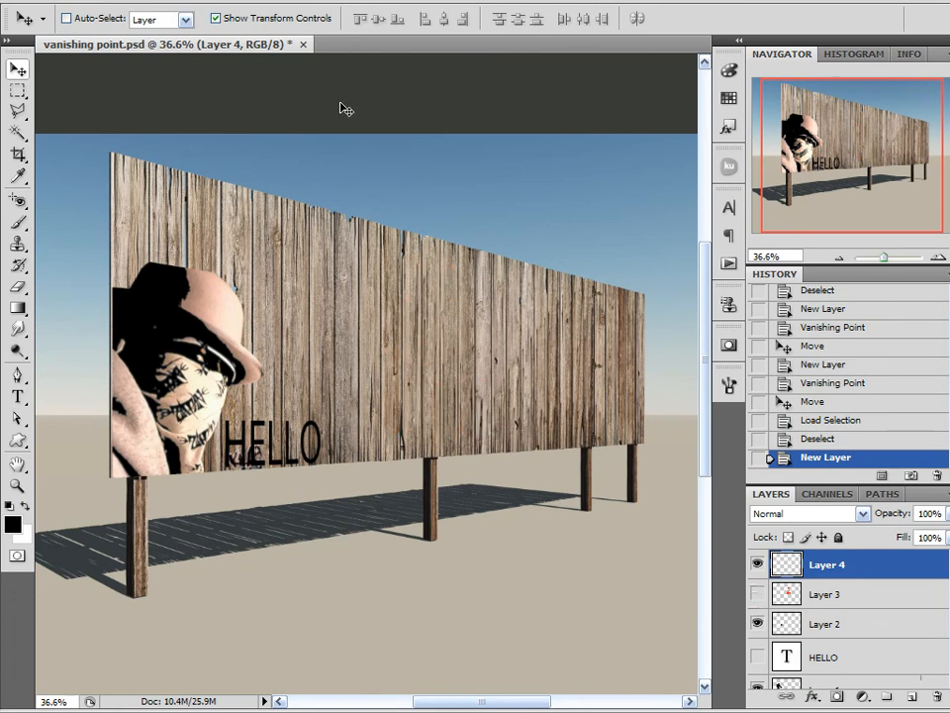
Open Vanishing Point on the new layer and paste the copied red lettering beside the billboard's near edge
click(312, 91)
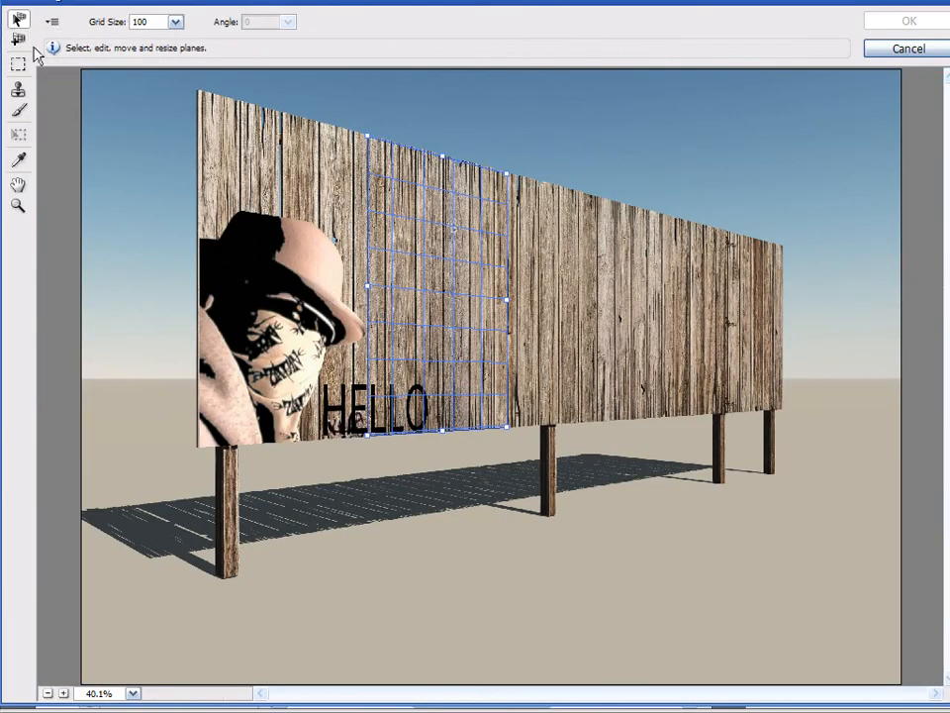
key(ctrl+v)
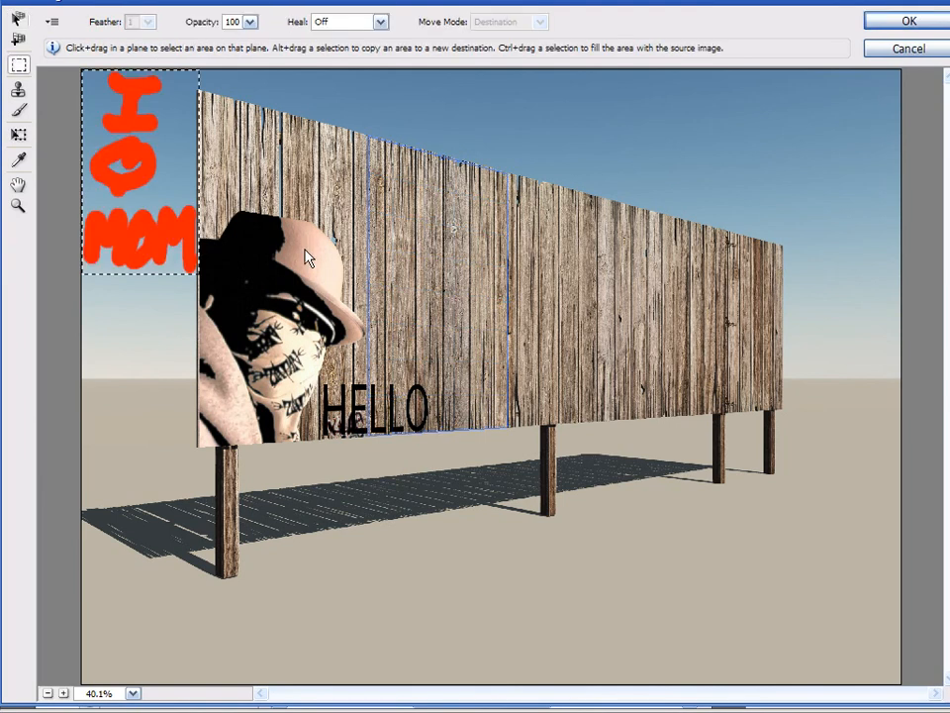
drag(148, 161, 150, 220)
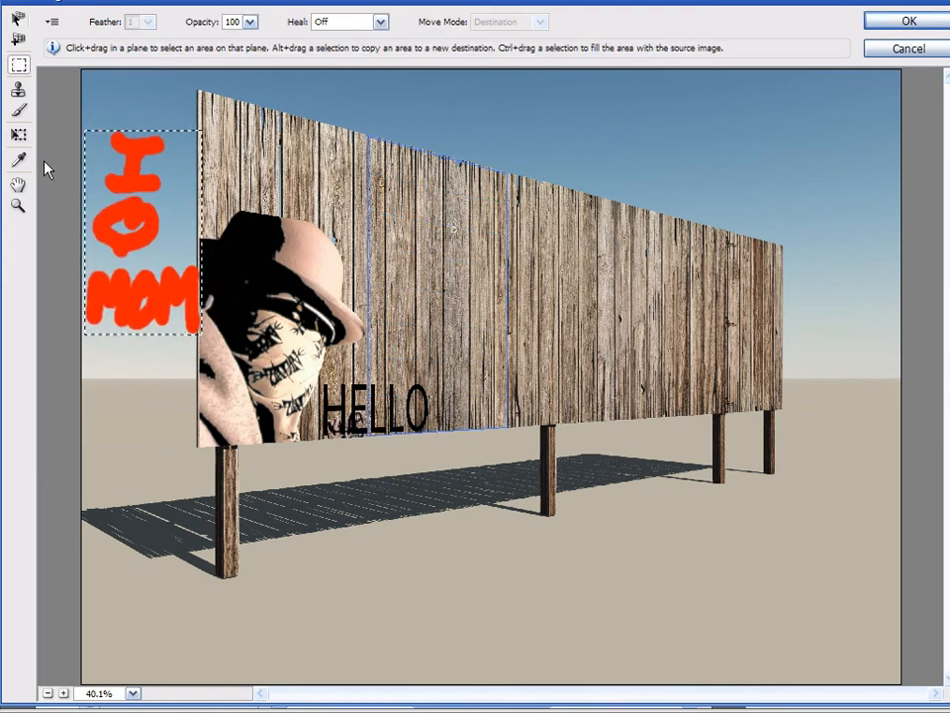
Transform the pasted red lettering to fit the billboard plane beside the face above HELLO, and apply the filter
click(18, 135)
drag(203, 133, 154, 211)
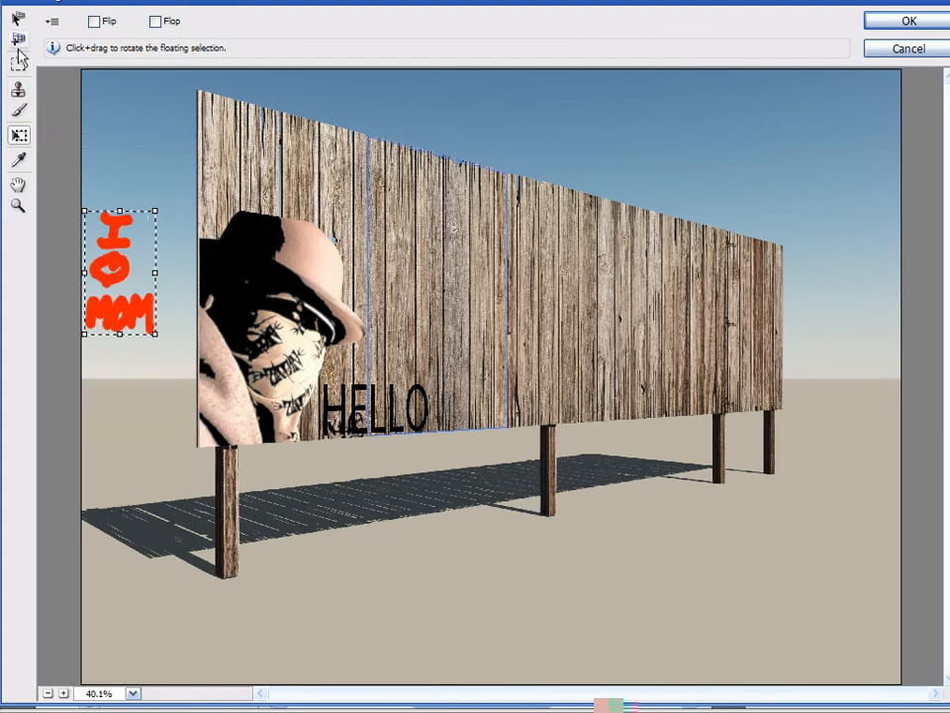
drag(115, 250, 436, 263)
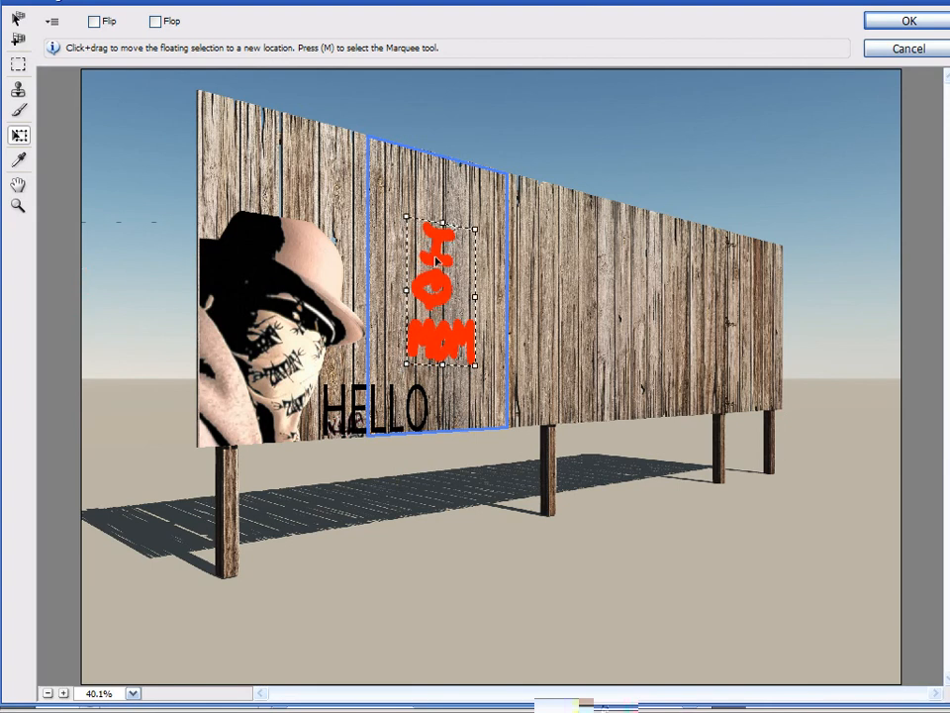
drag(475, 229, 460, 256)
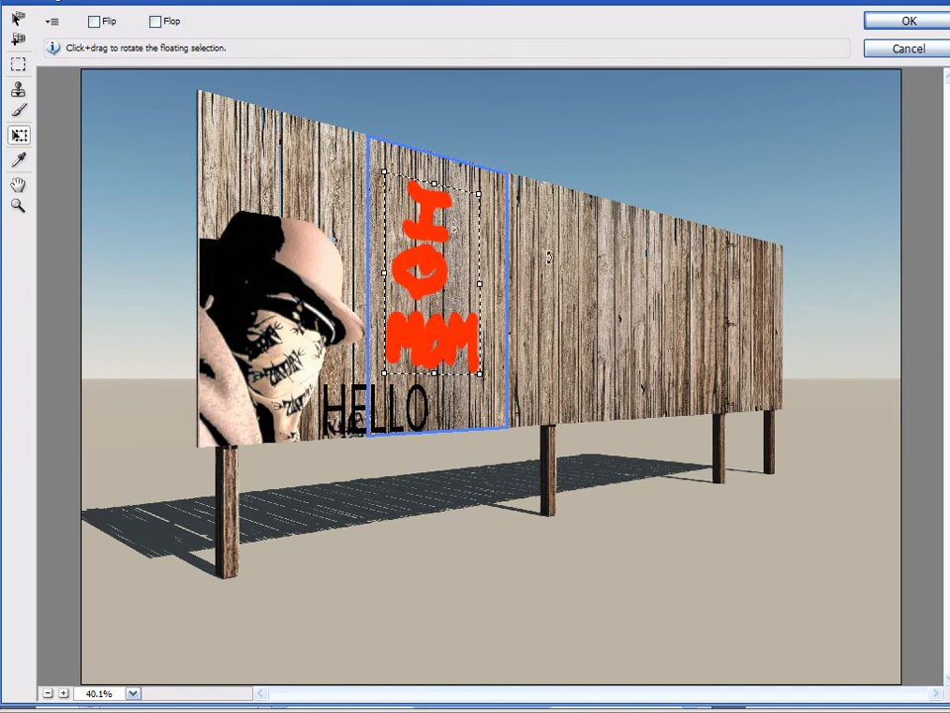
click(903, 23)
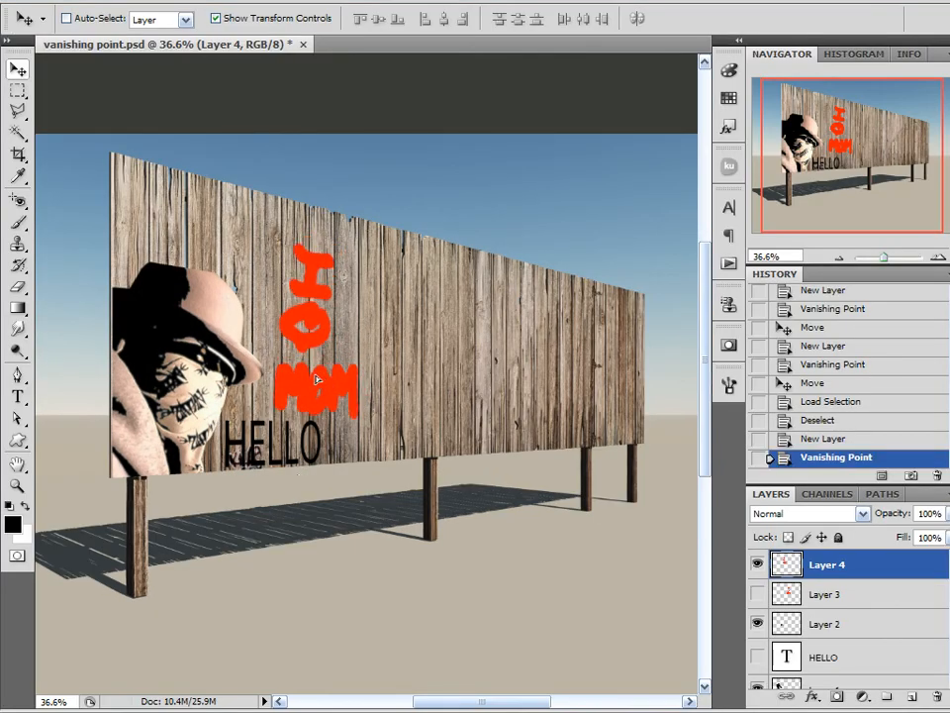
drag(329, 372, 337, 383)
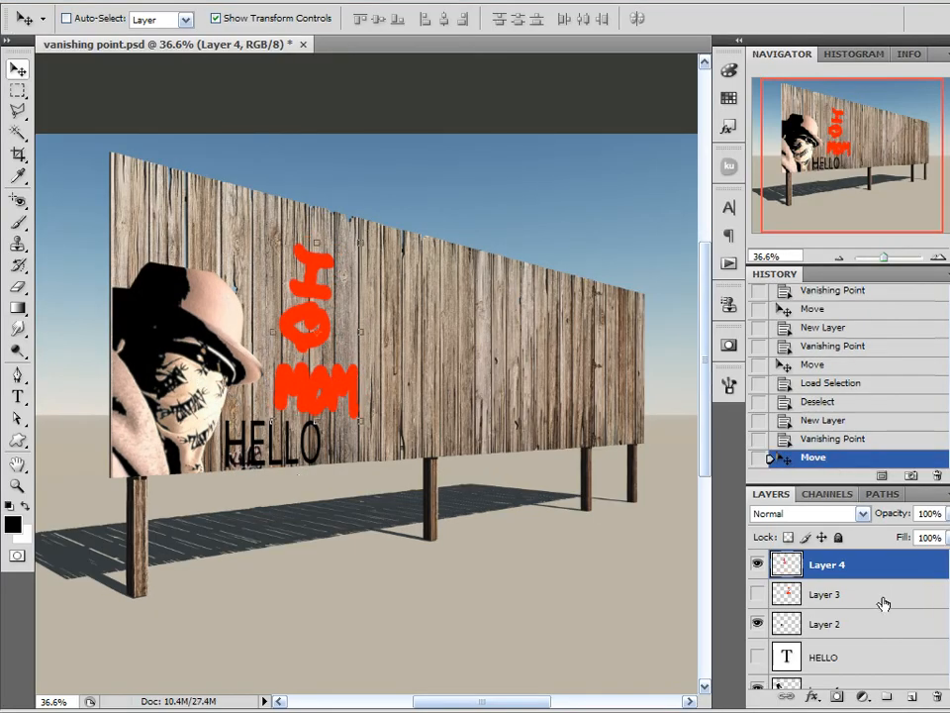
Set the blending mode of the masked-face artwork on Layer 1 to Overlay
scroll(935, 618, down, 3)
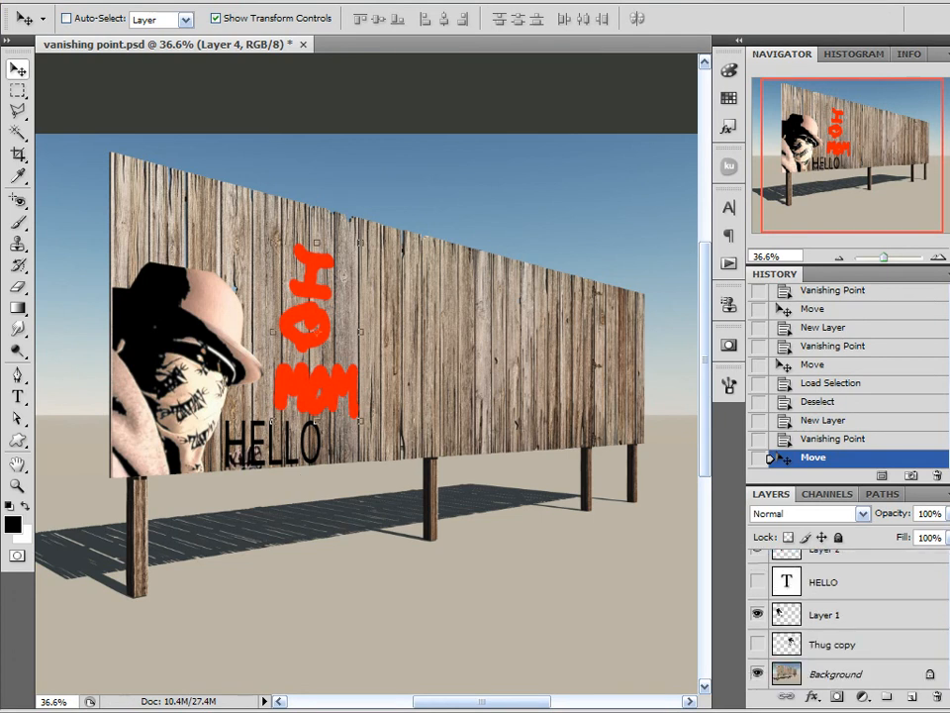
click(803, 617)
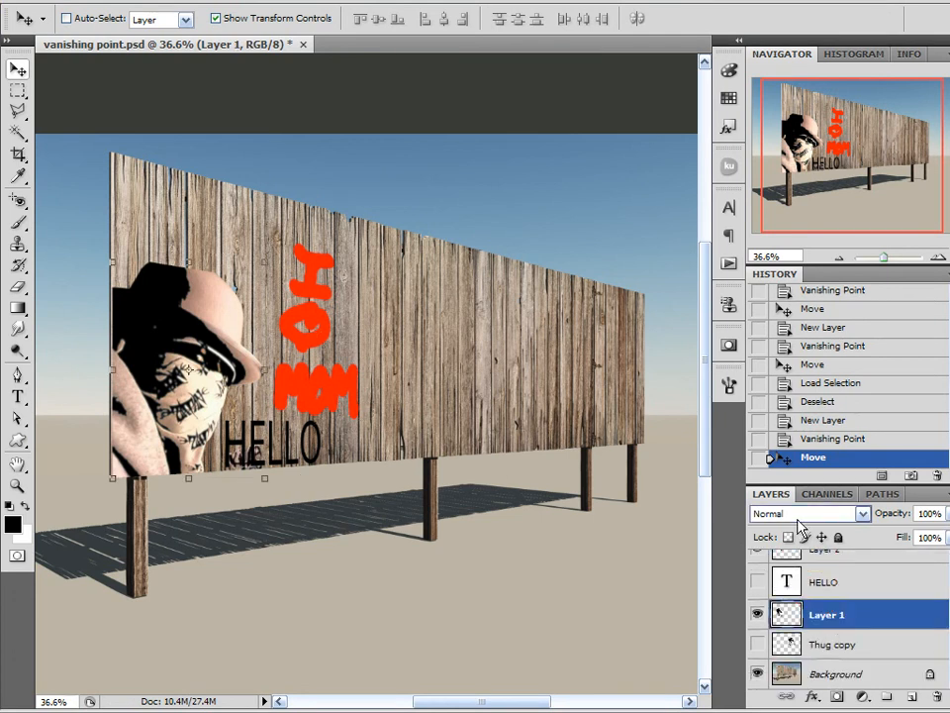
click(861, 513)
click(770, 284)
click(432, 305)
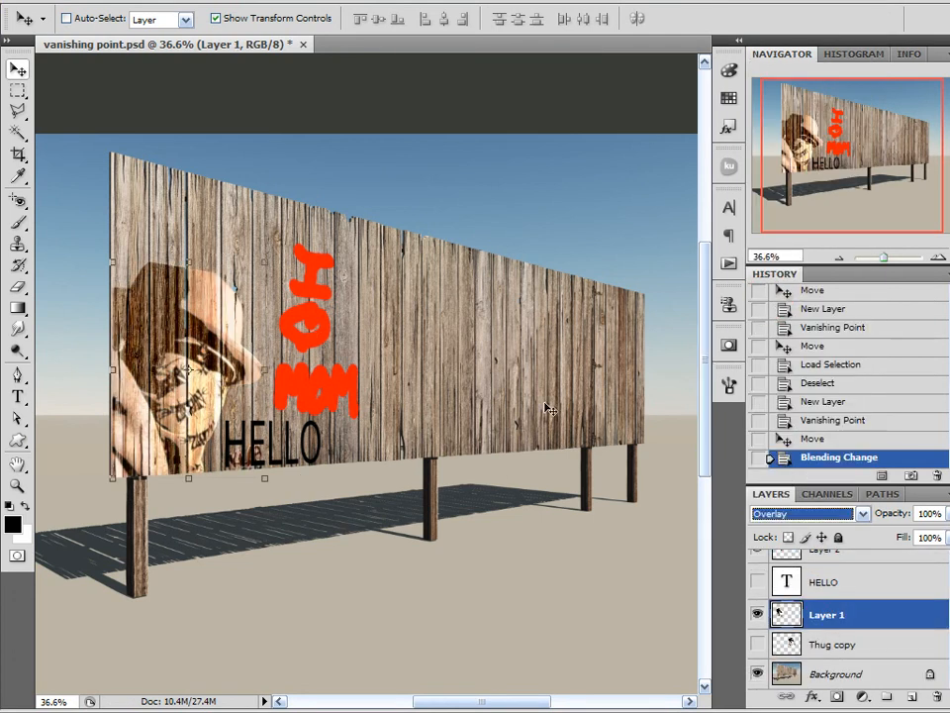
Duplicate the masked-face Layer 1 and reduce the duplicate's opacity to 50%
drag(918, 696, 912, 696)
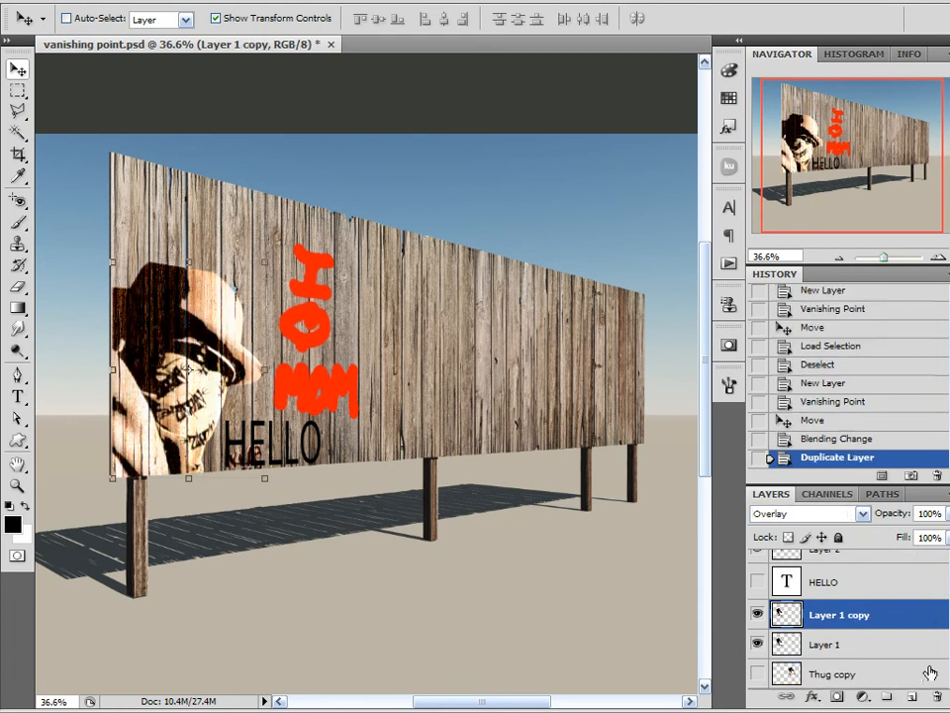
click(945, 513)
drag(934, 537, 907, 539)
Set the red lettering on Layer 4 to Overlay blending and move it up and closer to the face
scroll(778, 683, up, 2)
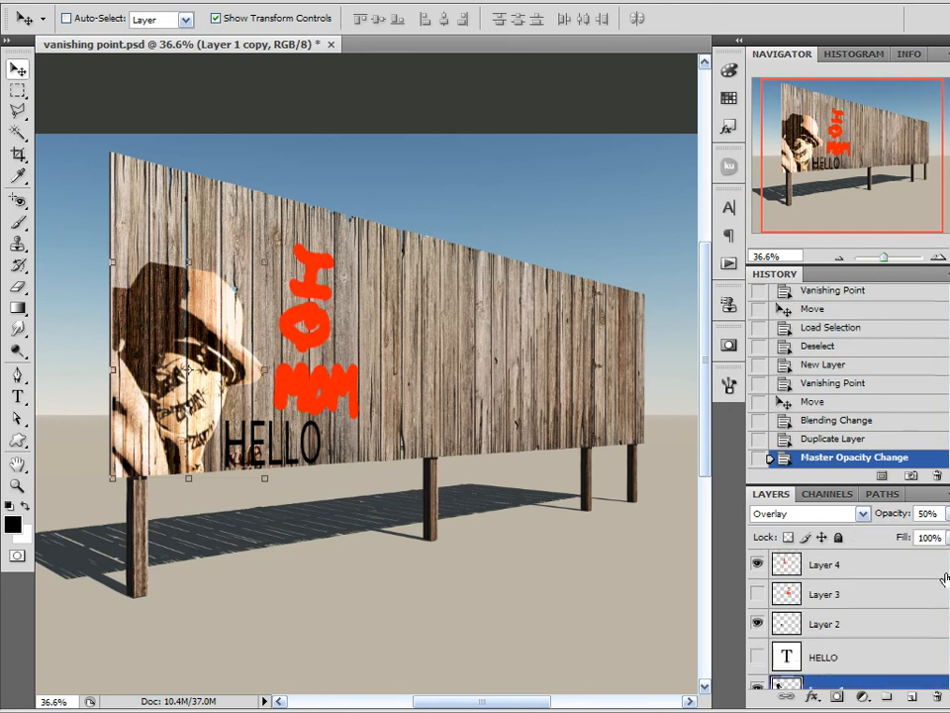
click(792, 566)
click(807, 514)
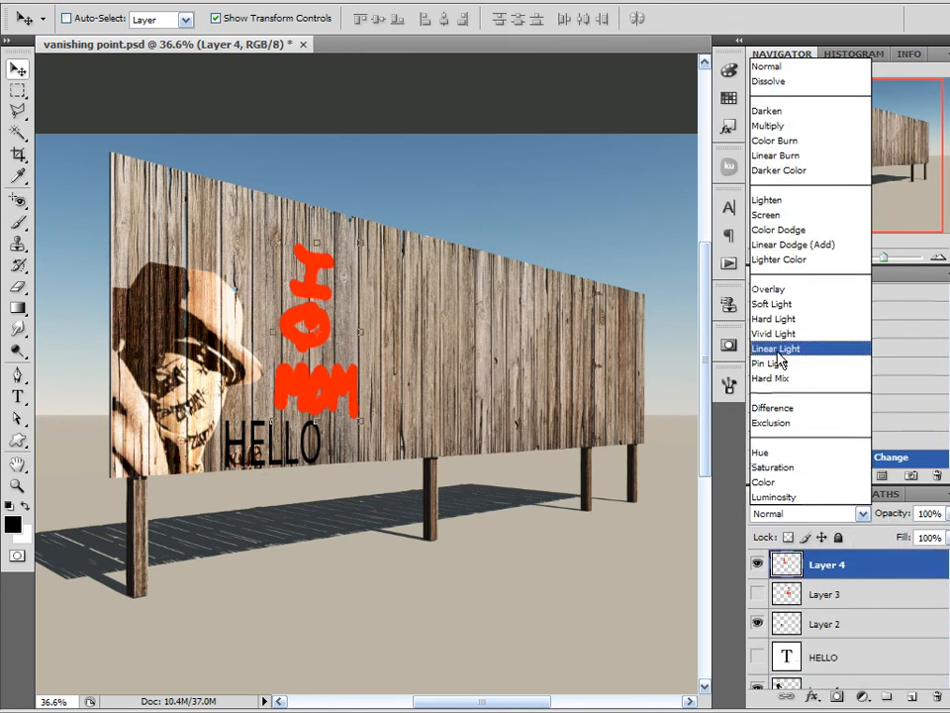
click(797, 286)
drag(320, 386, 293, 359)
Set the blending mode of the HELLO text on Layer 2 to Overlay
click(830, 623)
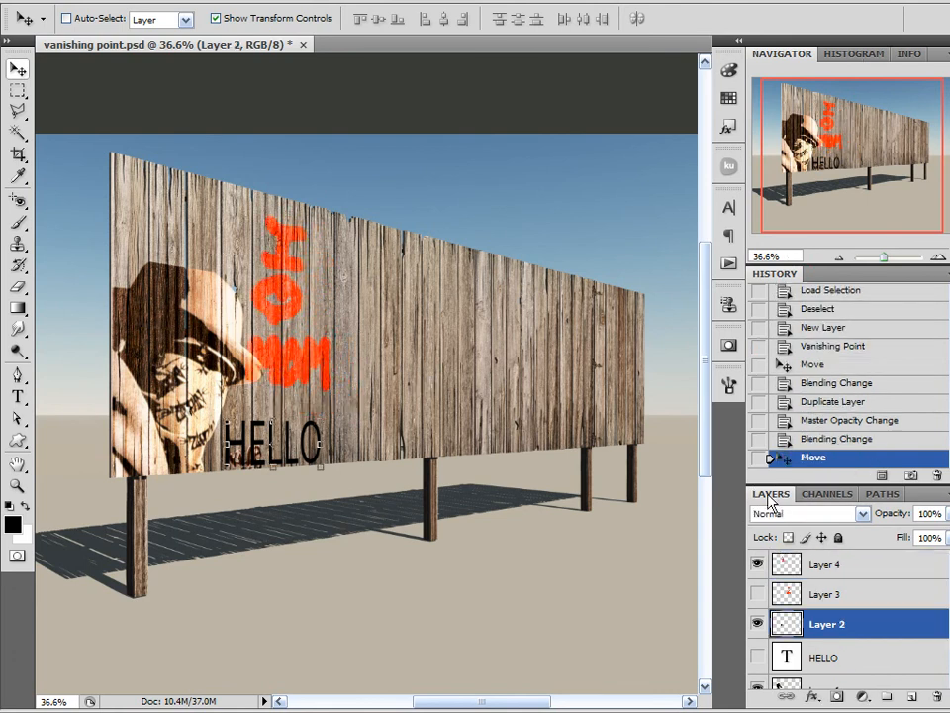
click(804, 514)
click(857, 289)
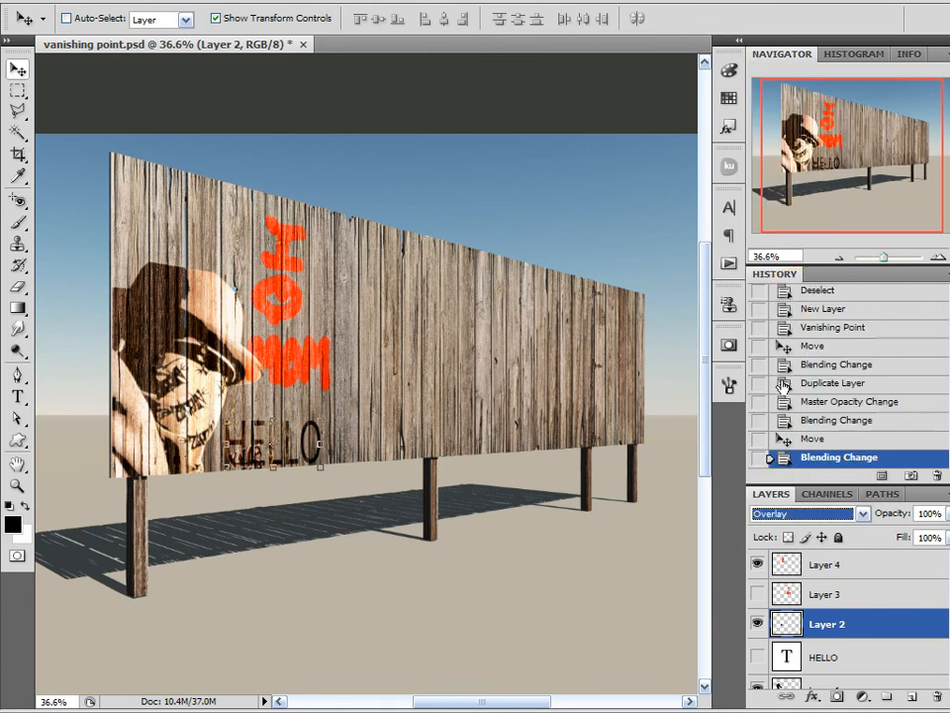
Try Soft Light, Hard Light and Vivid Light blending on the HELLO text's Layer 2, and return it to Overlay
click(804, 513)
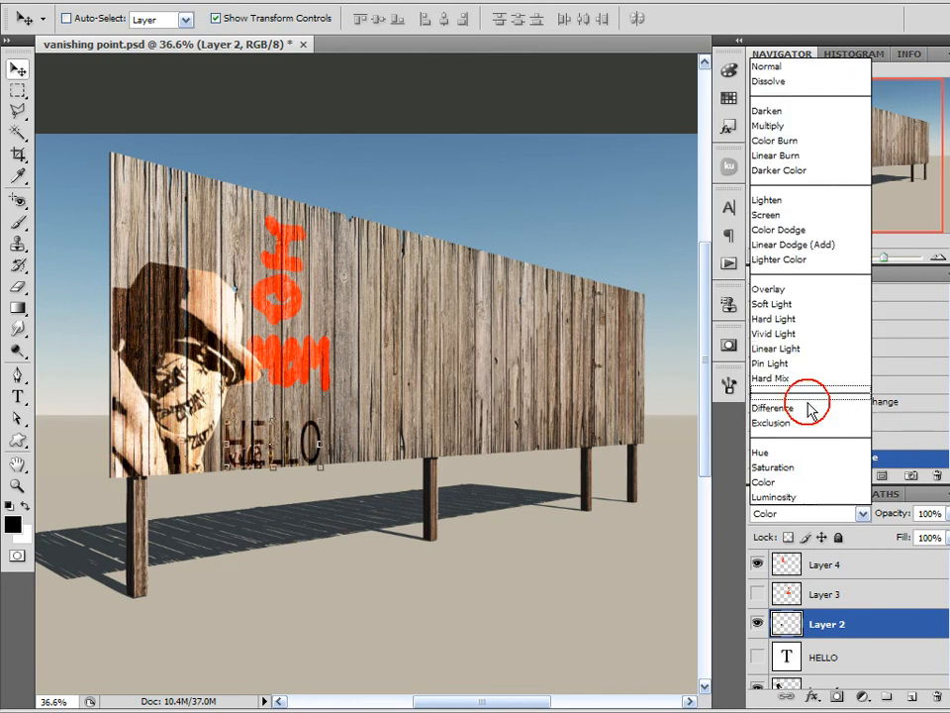
click(797, 303)
click(808, 514)
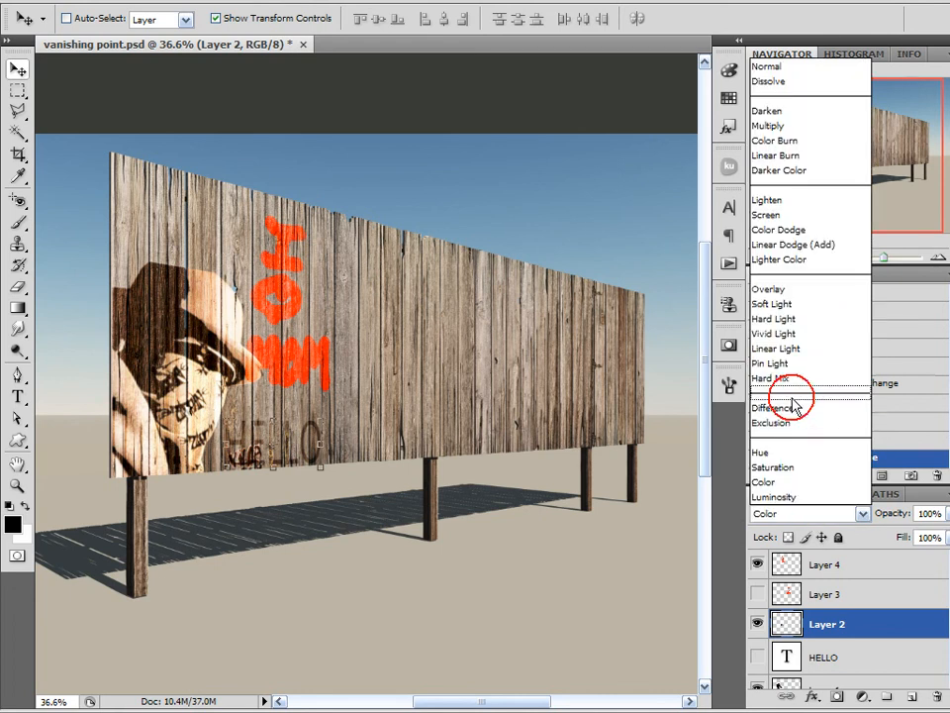
click(792, 319)
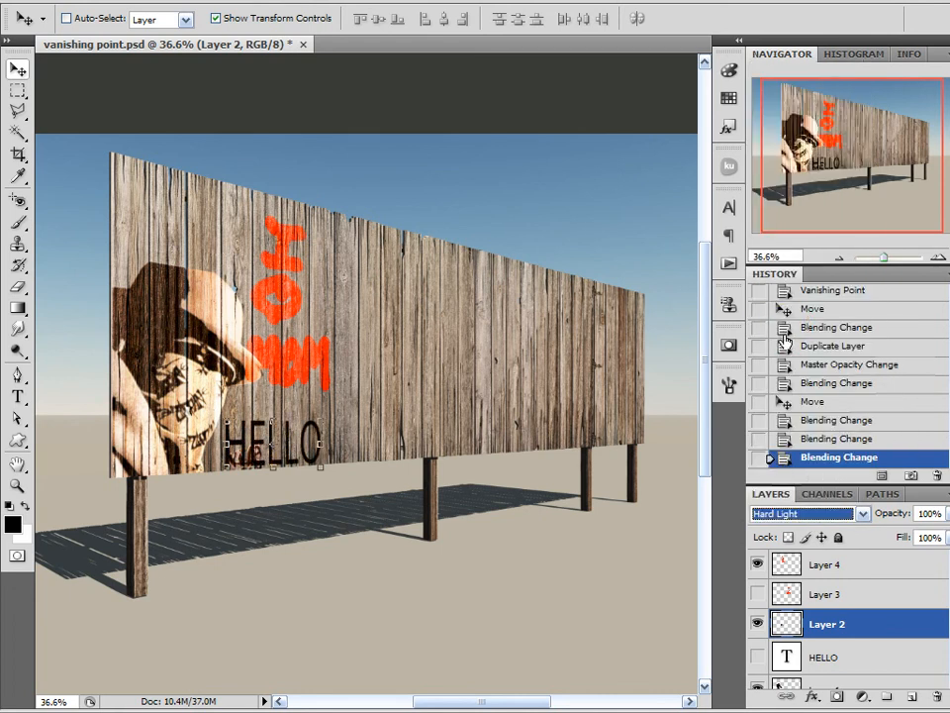
click(808, 513)
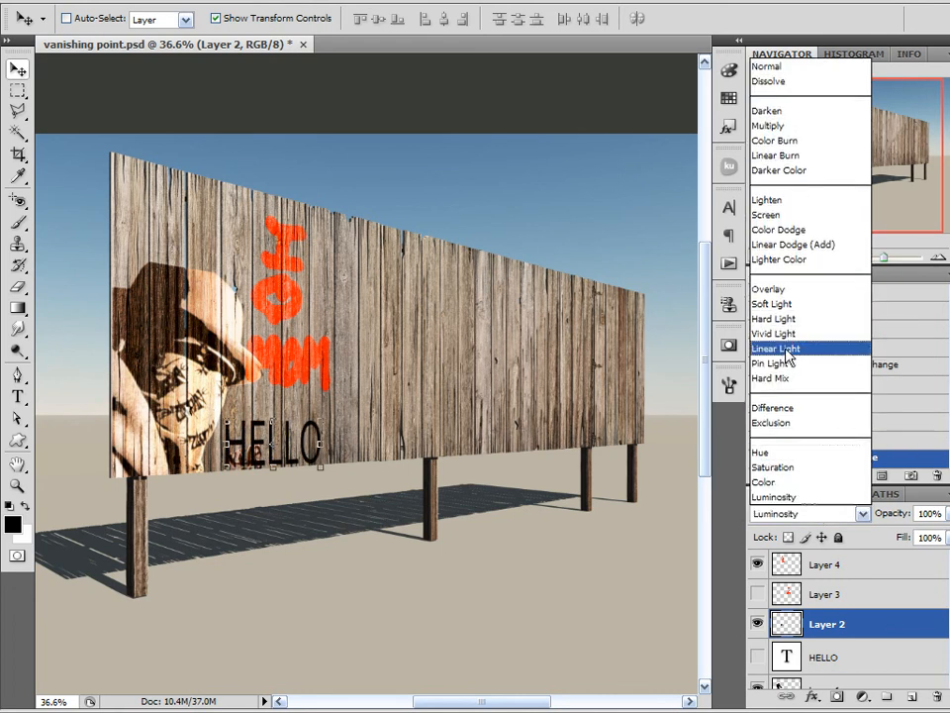
click(789, 335)
click(797, 510)
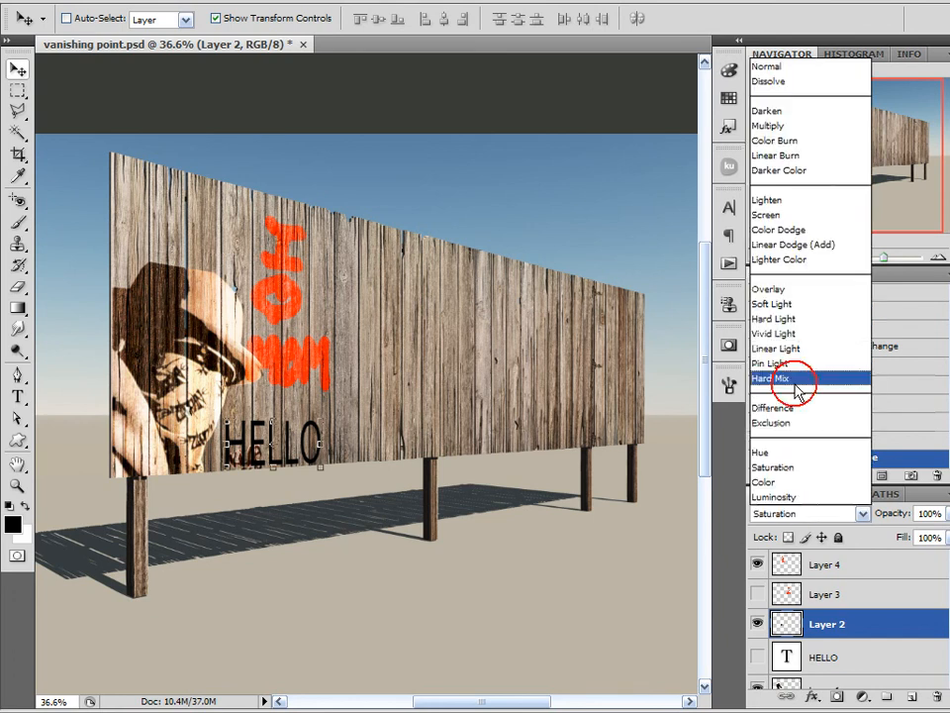
click(792, 319)
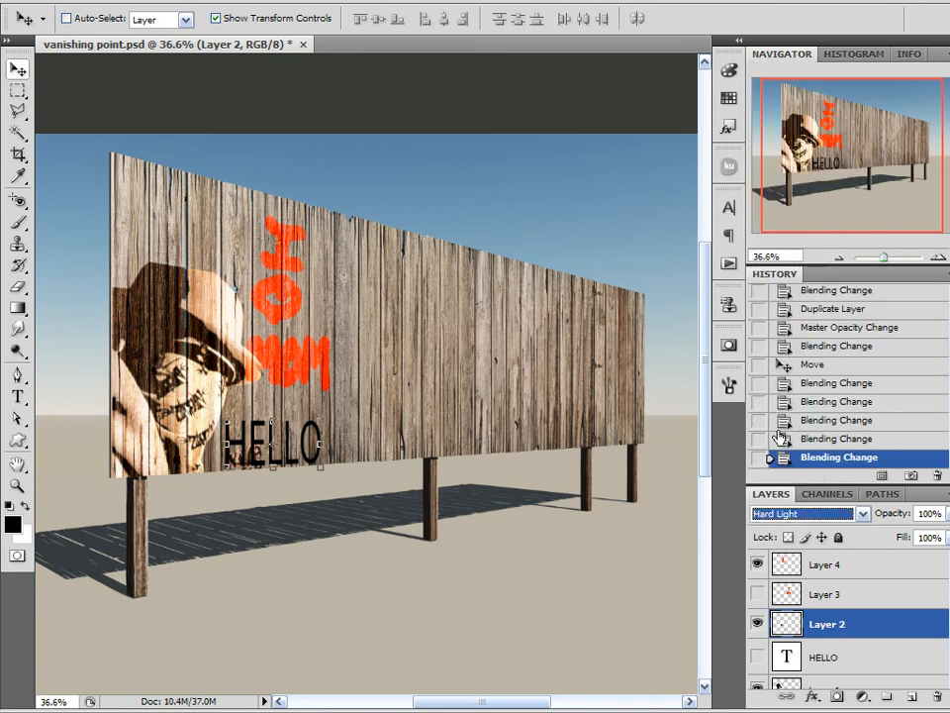
click(797, 513)
click(802, 287)
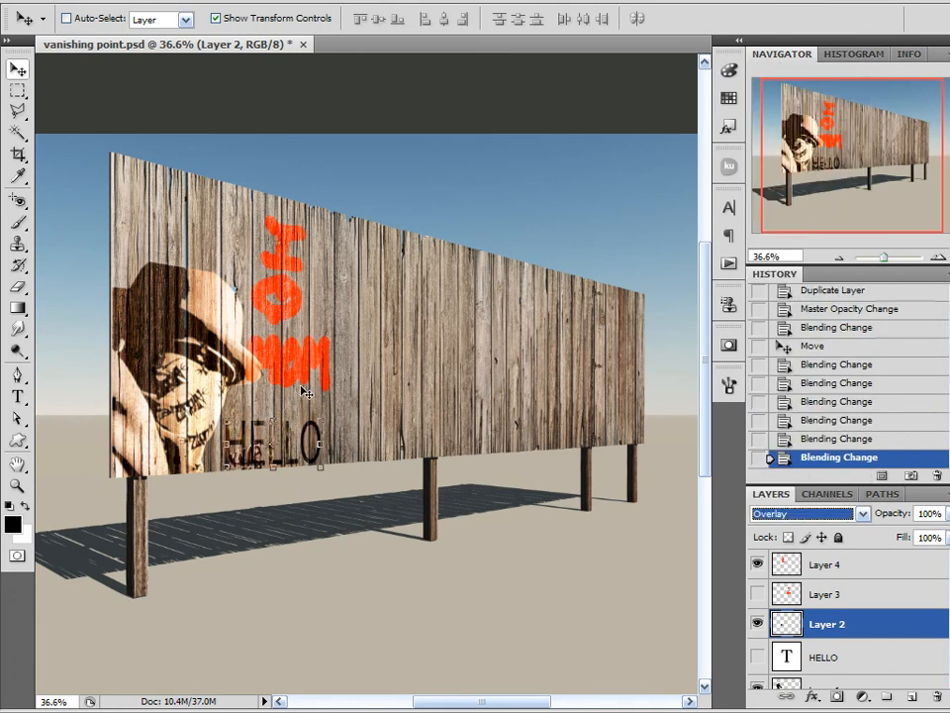
Reposition the HELLO text on Layer 2 slightly higher and closer to the face with Free Transform
drag(274, 416, 253, 386)
key(ctrl+t)
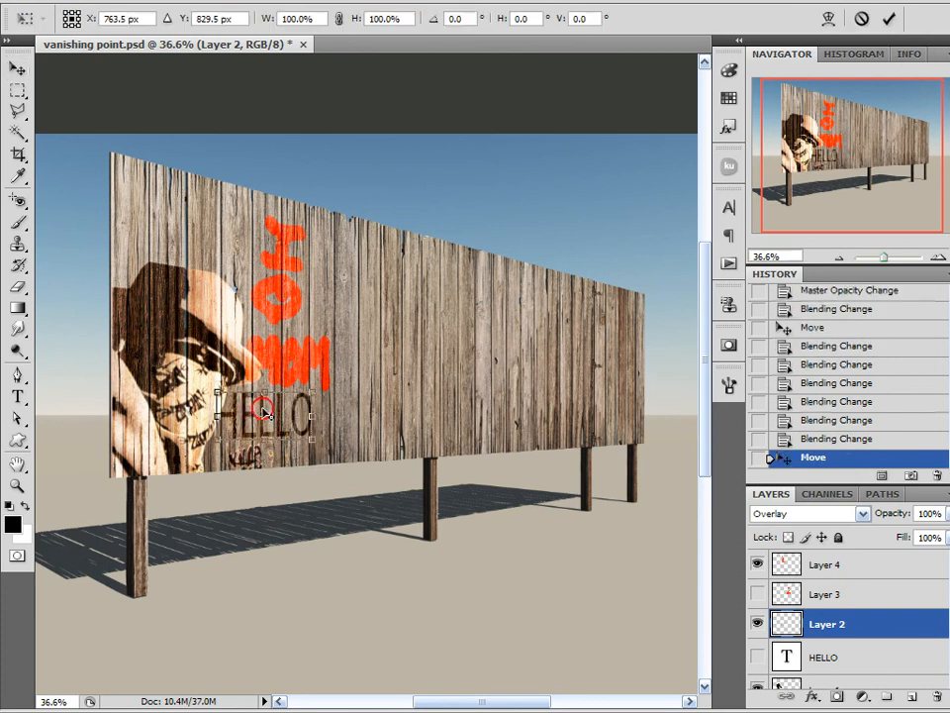
mouse_move(298, 425)
mouse_down()
mouse_move(316, 451)
mouse_move(274, 418)
mouse_move(304, 448)
mouse_up()
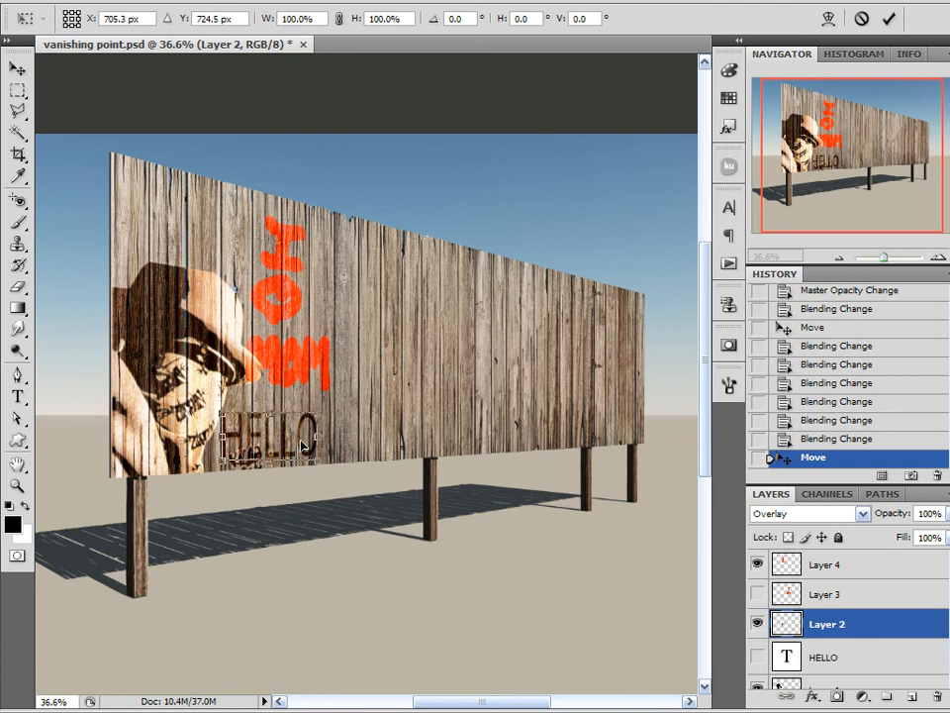
click(888, 19)
Examine how the face, red lettering and HELLO text blend into the wood, both close up and across the whole billboard
drag(884, 256, 887, 257)
drag(863, 174, 831, 154)
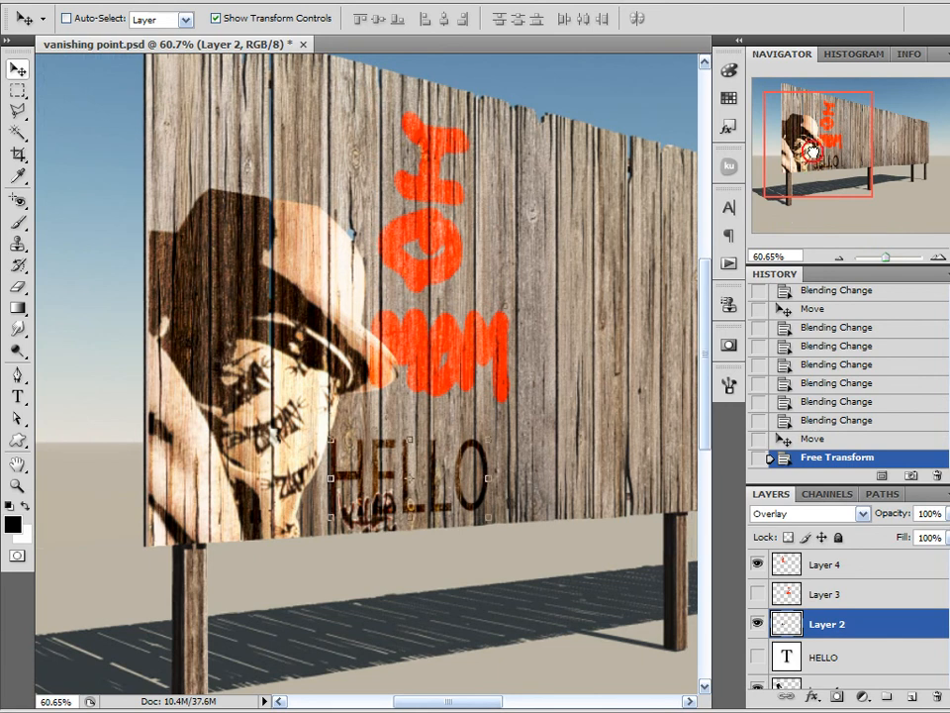
drag(811, 151, 822, 145)
click(839, 257)
click(839, 257)
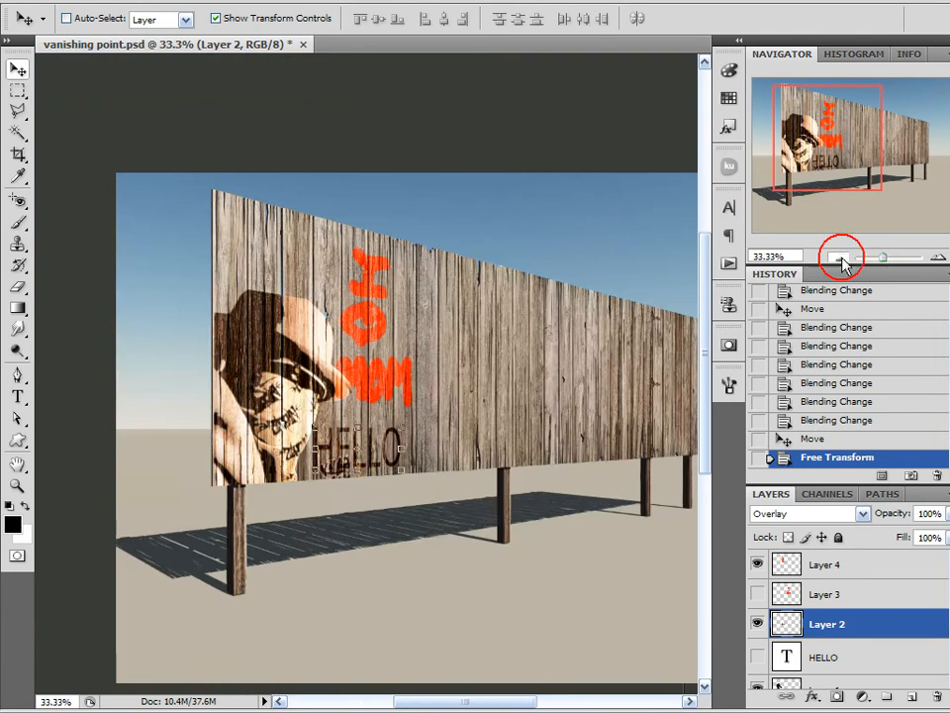
click(839, 254)
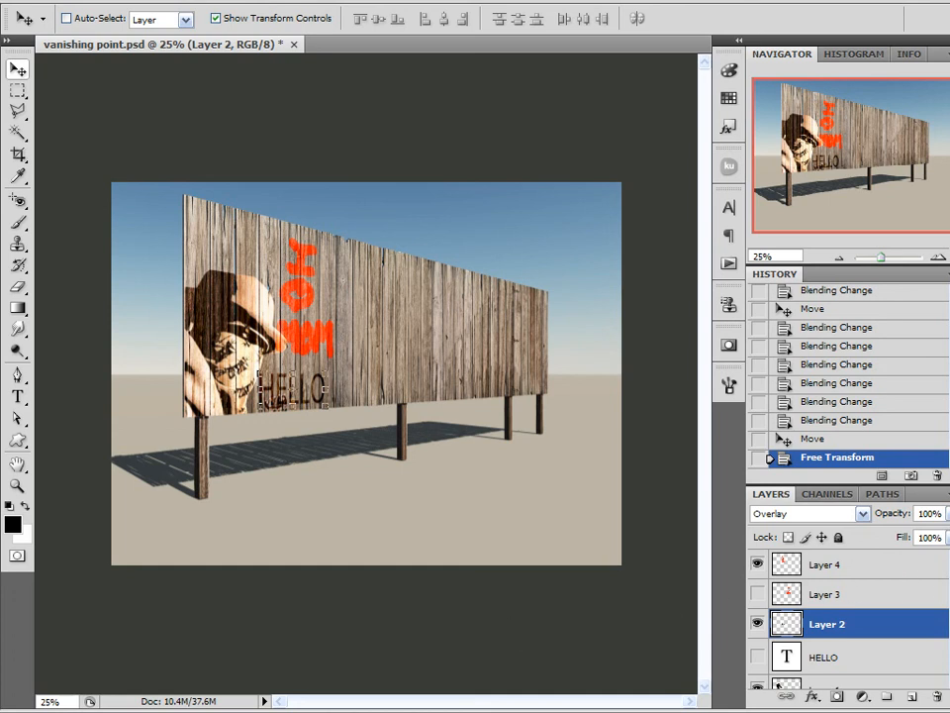
scroll(779, 683, down, 3)
scroll(779, 683, up, 3)
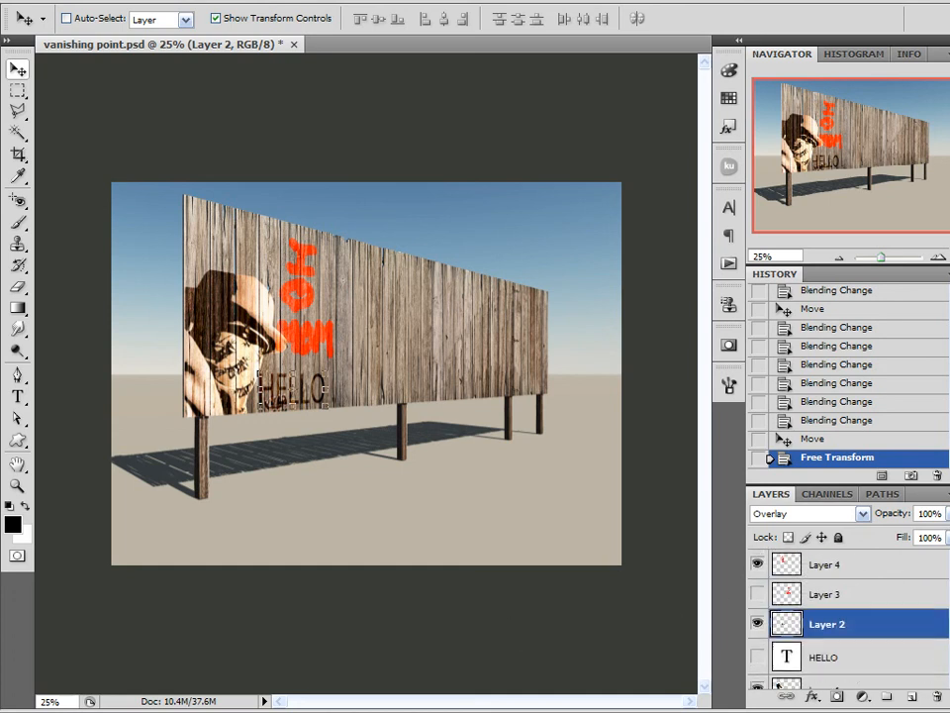